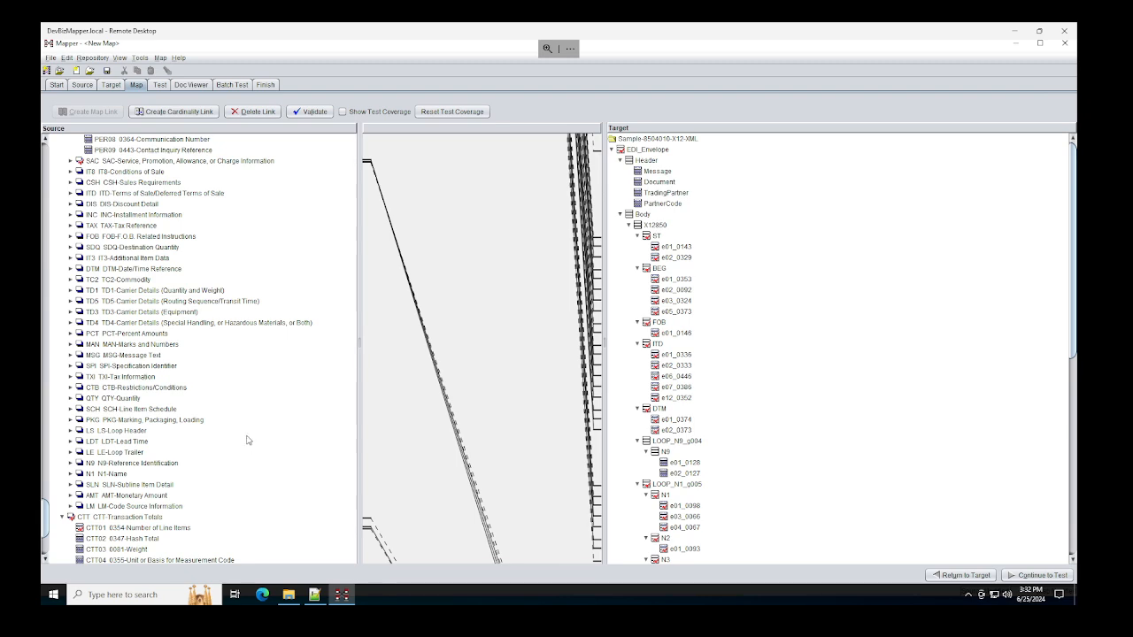
Step: On the Test page, pick BIPO356994.dlg.edi from EDI-Data\Samples\Sample-850DL as the source file
scroll(251, 358, up, 9)
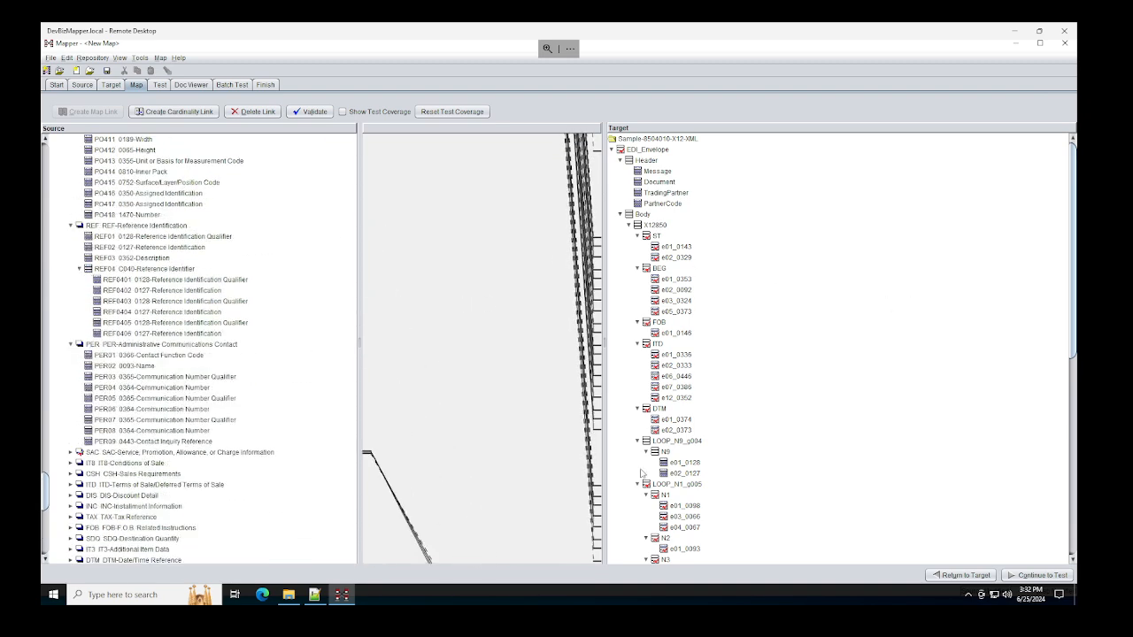
scroll(658, 378, down, 3)
scroll(658, 381, up, 1)
scroll(654, 364, down, 12)
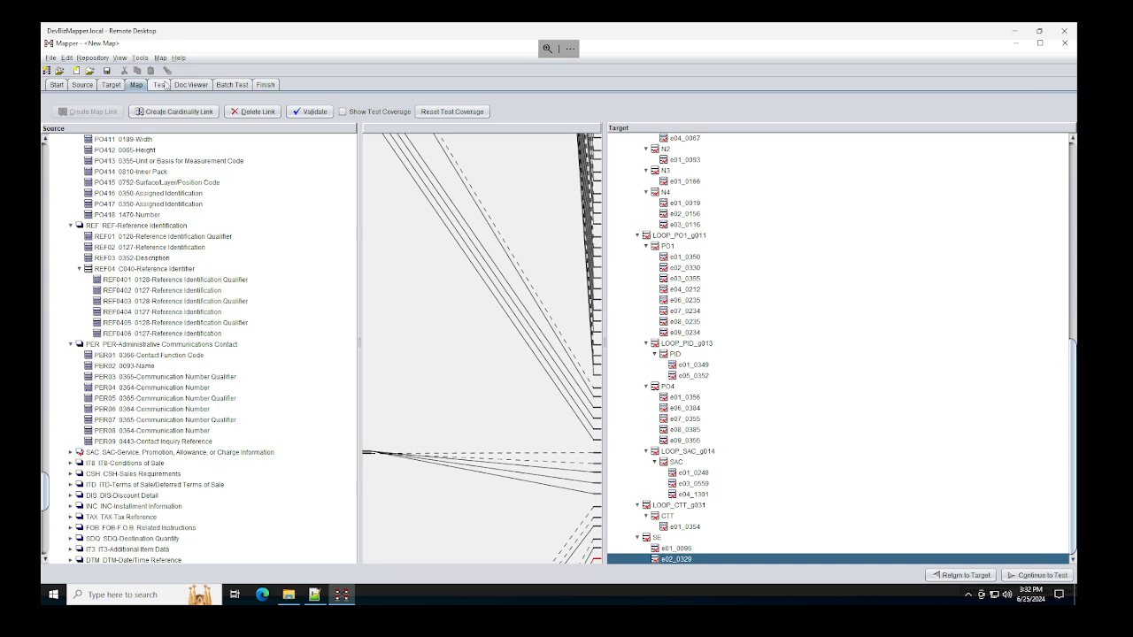
click(159, 84)
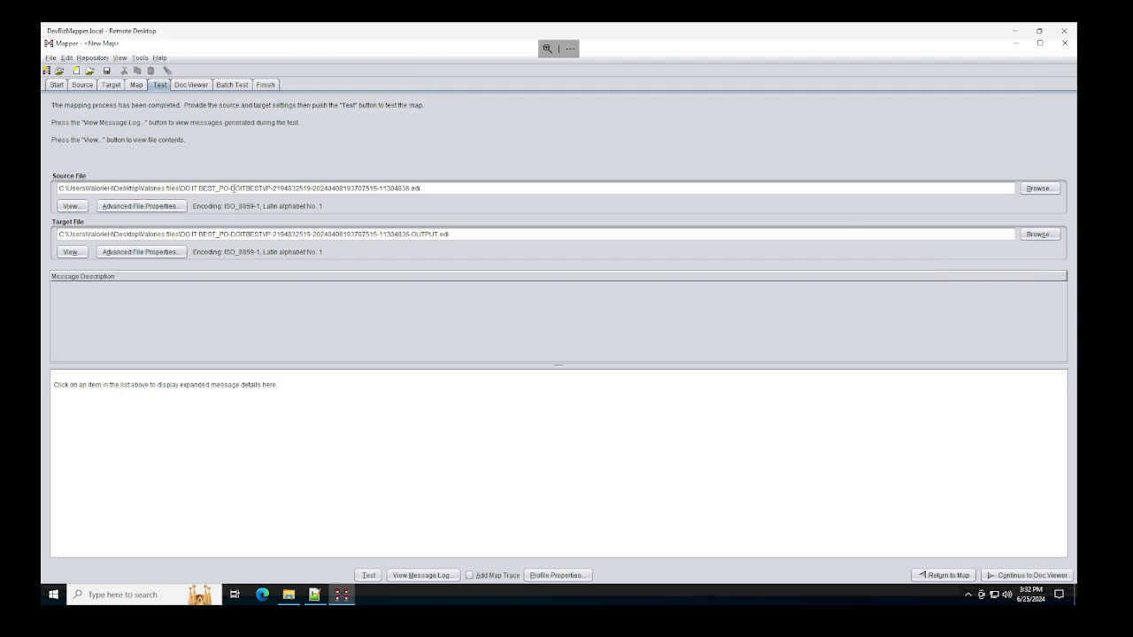
click(1038, 188)
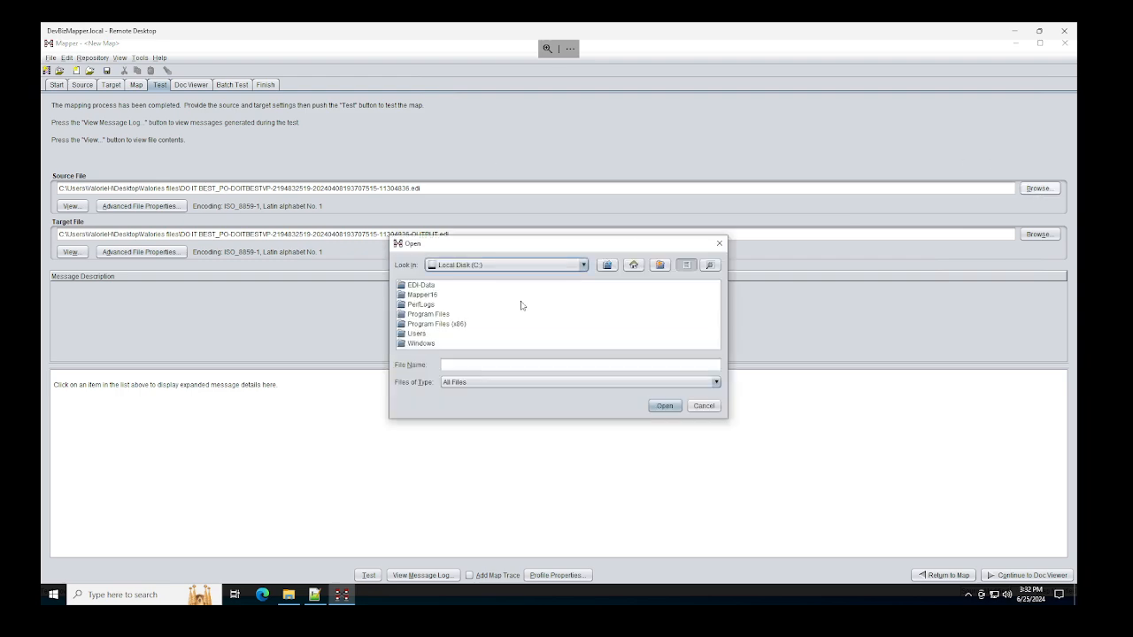
double_click(420, 285)
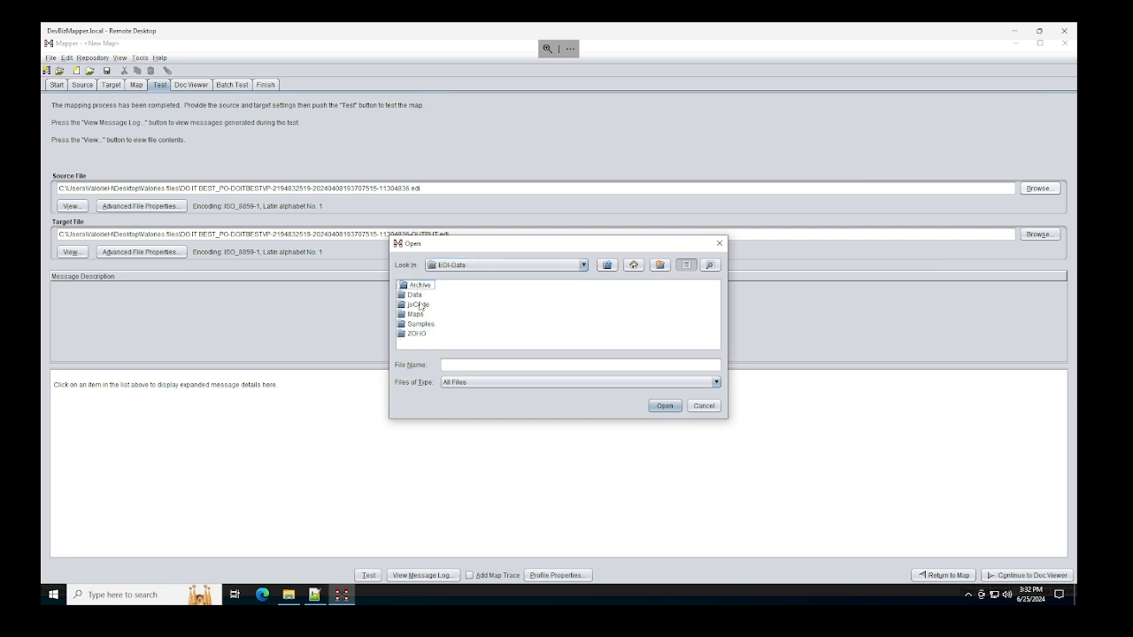
double_click(420, 324)
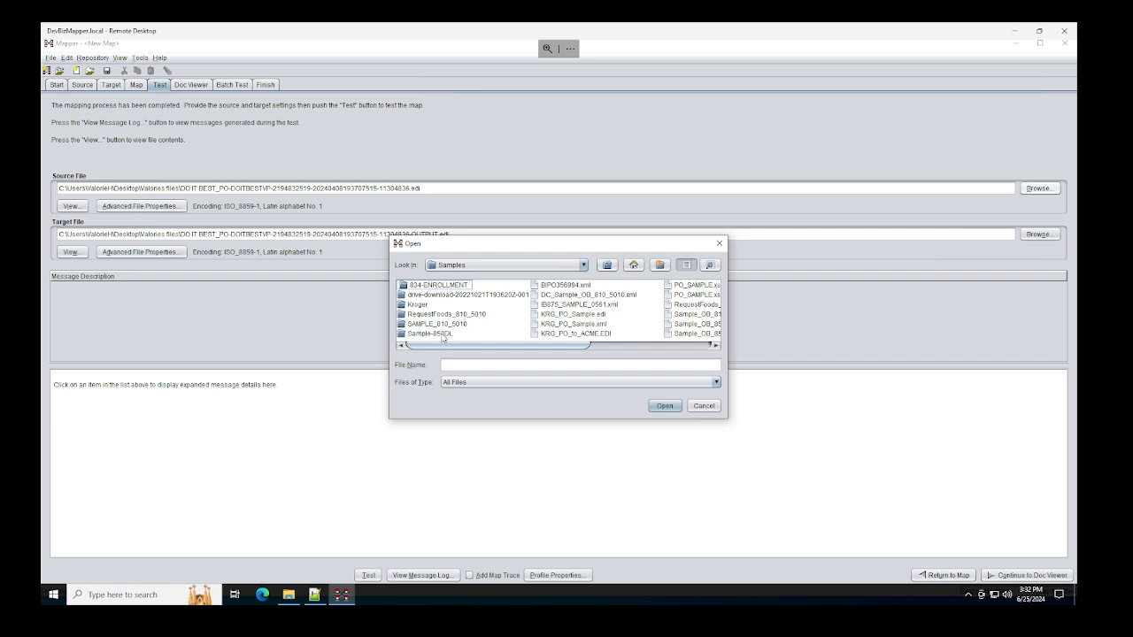
double_click(442, 334)
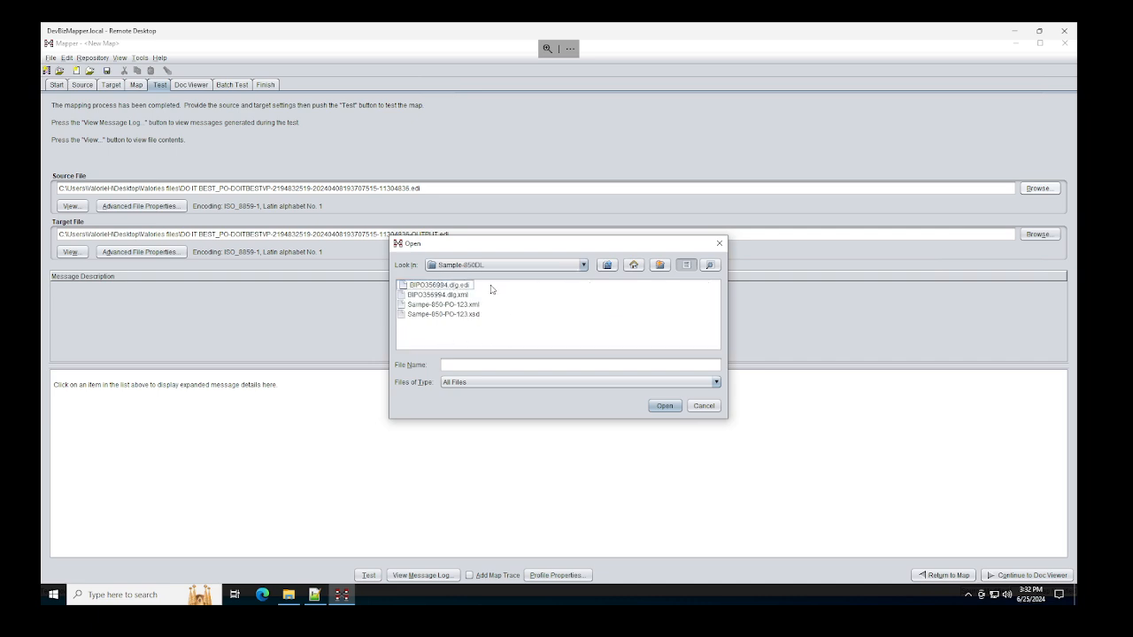
double_click(457, 286)
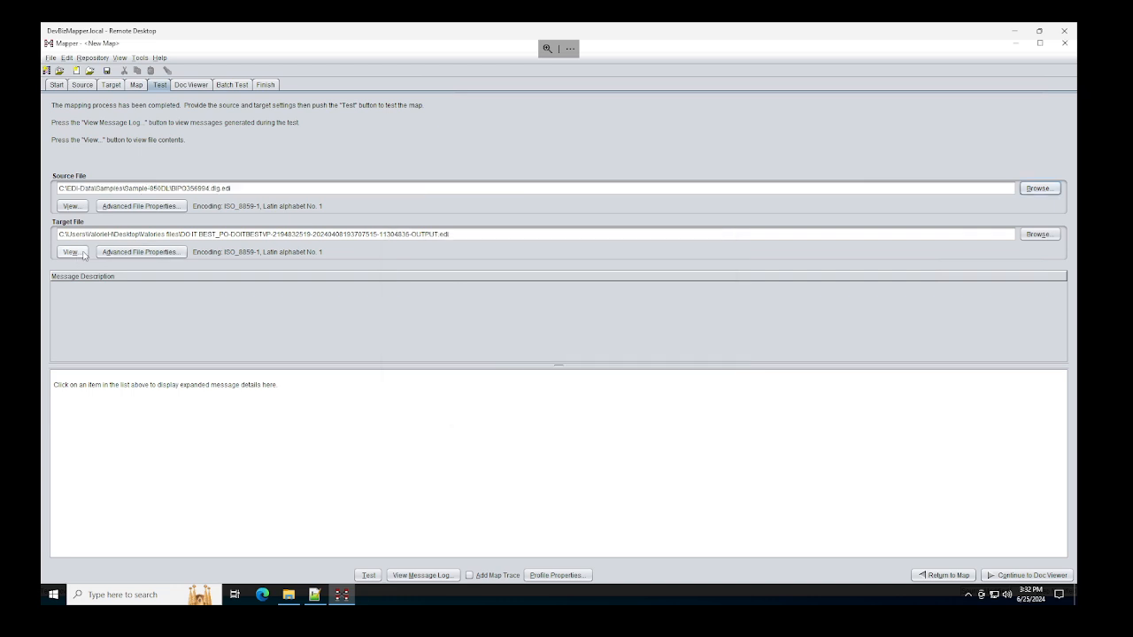
Step: Point the Target File at an XML version of the source path, run the test, and open the error 1043 node
click(267, 187)
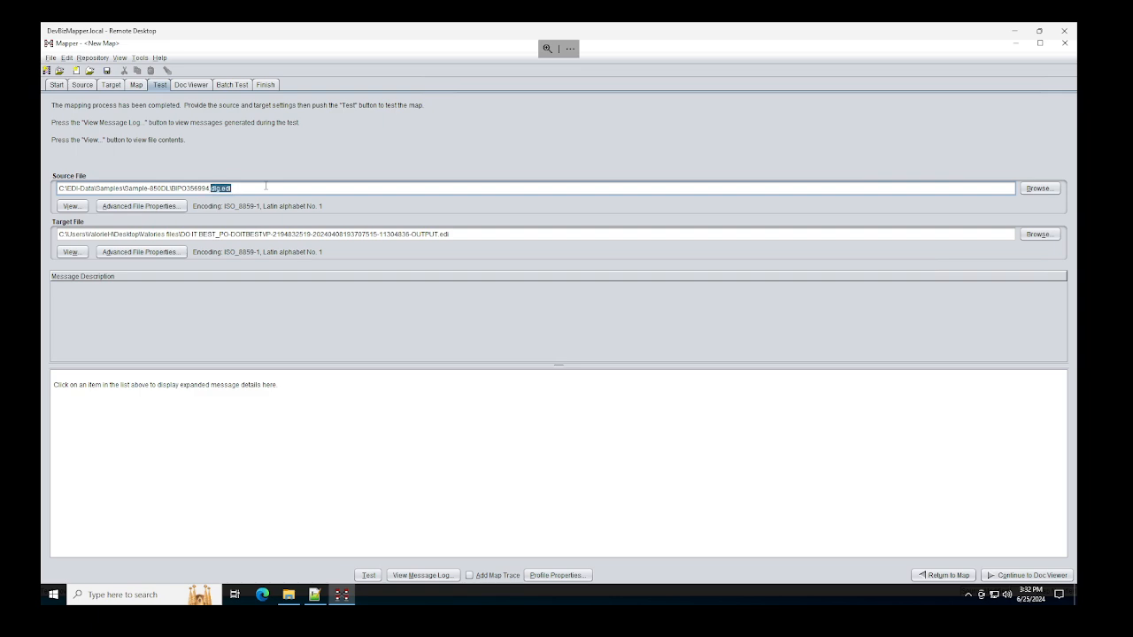
key(ctrl+a)
key(ctrl+c)
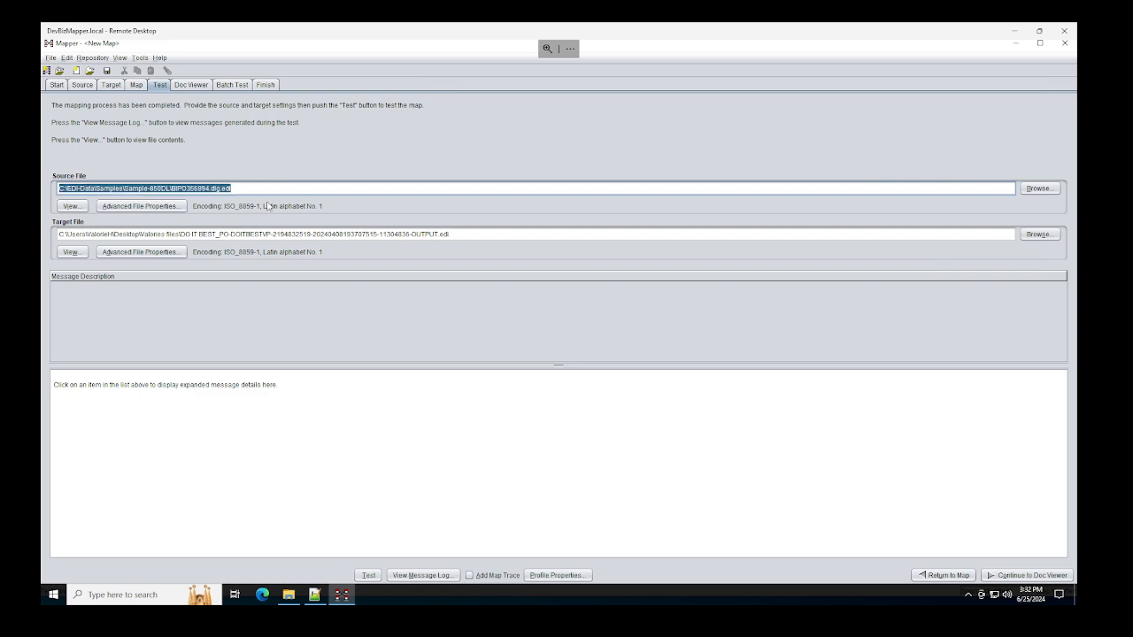
click(295, 233)
key(ctrl+a)
key(ctrl+v)
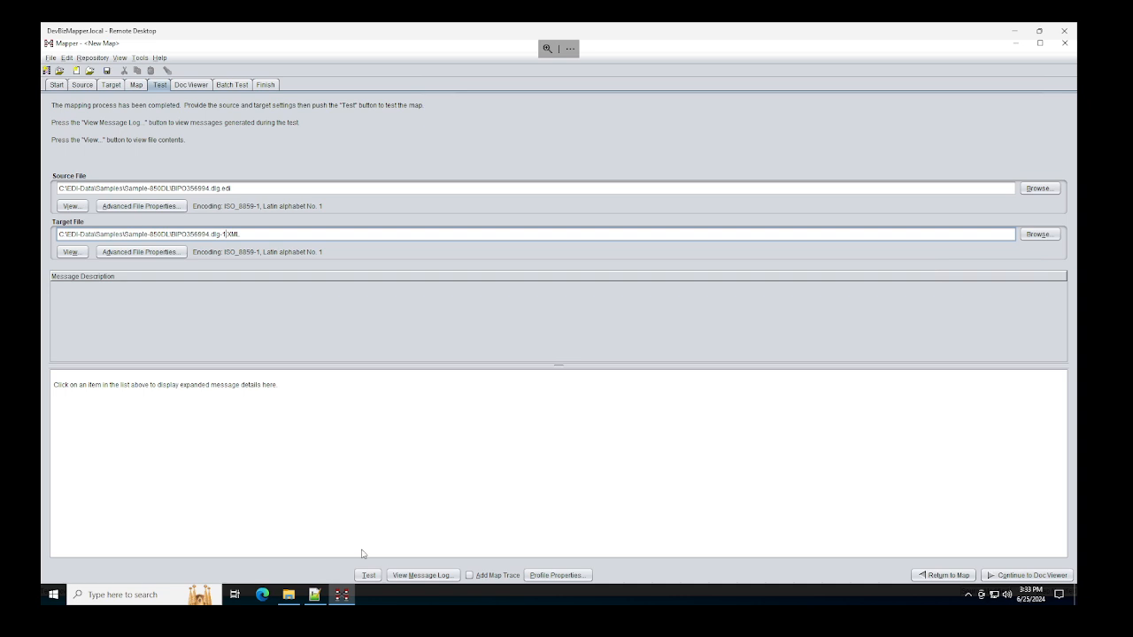
click(368, 576)
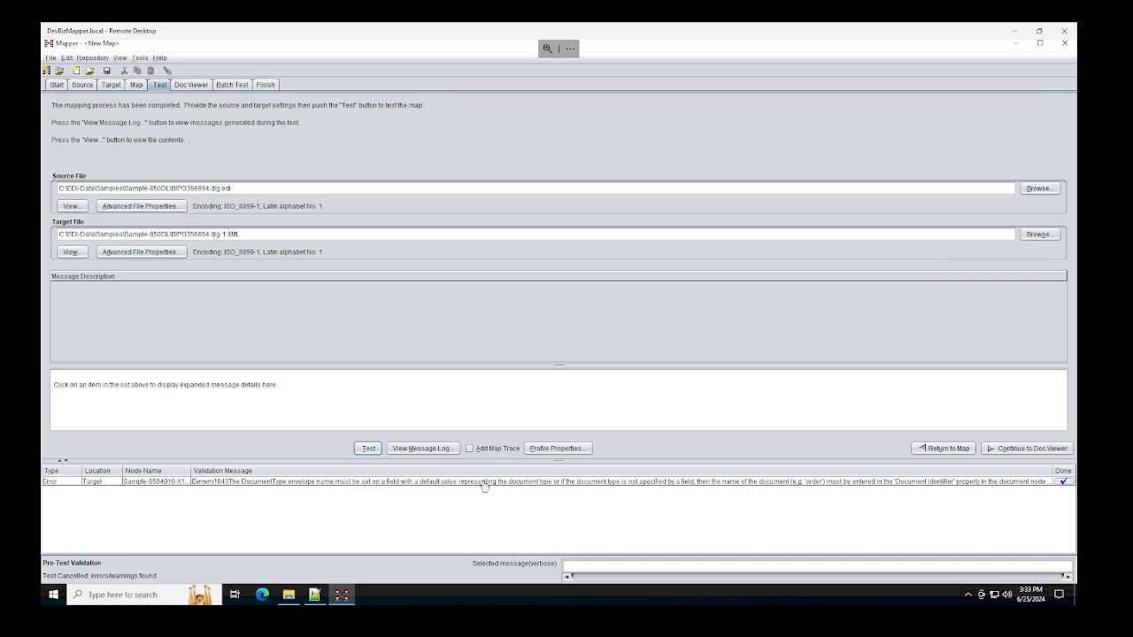
double_click(562, 485)
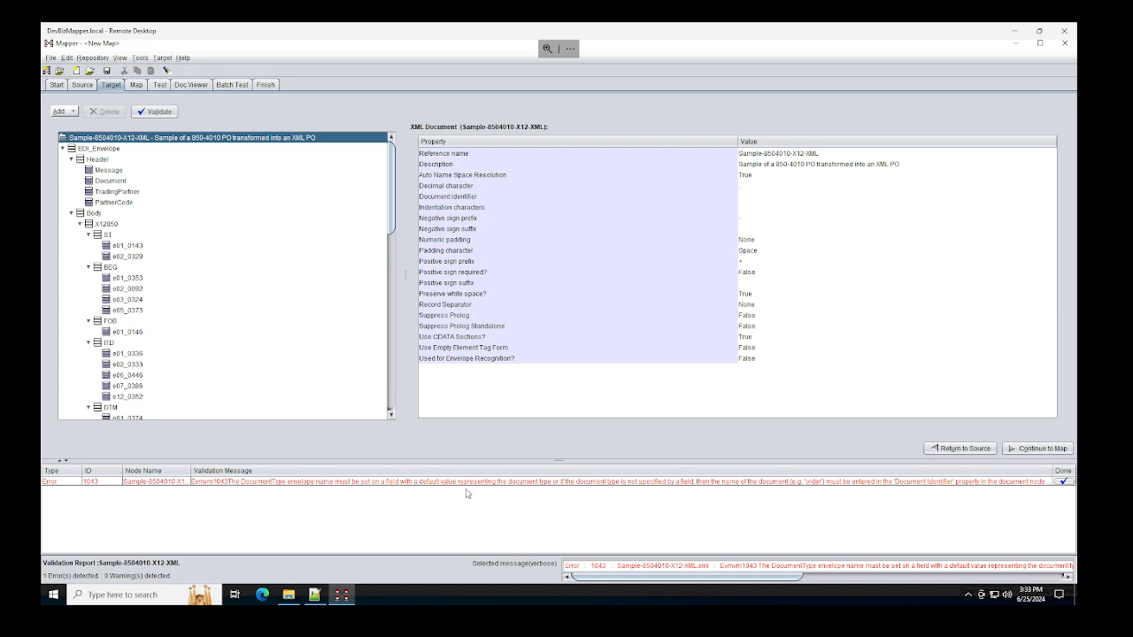
Step: Give the target Document element Envelope Type Start Interchange, Envelope name Document Type and default value 850XML
click(112, 182)
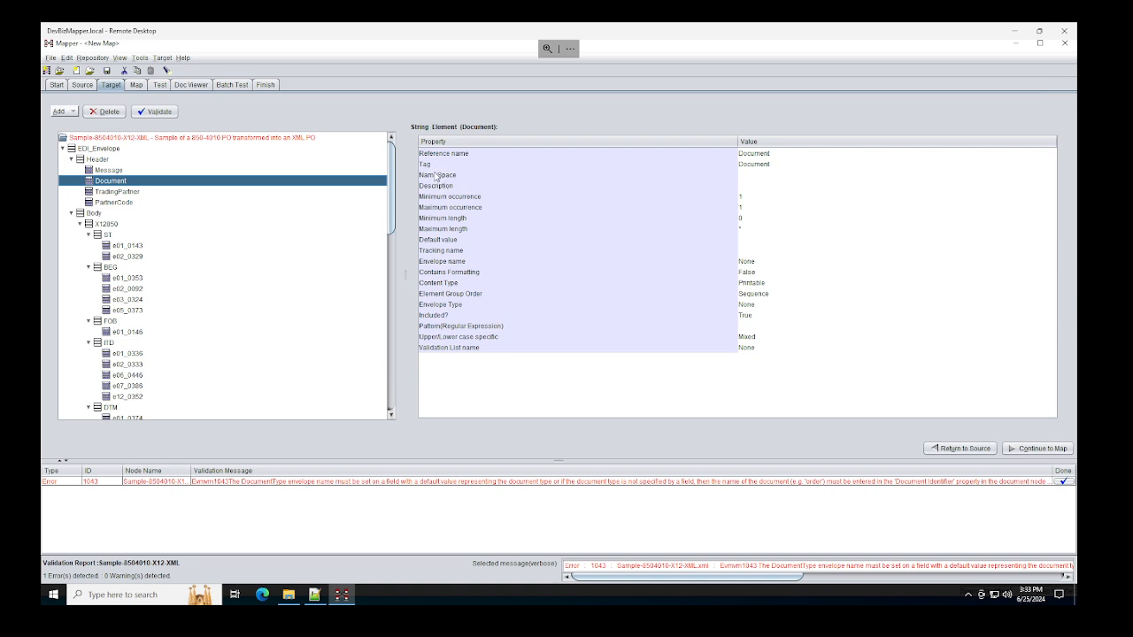
click(455, 263)
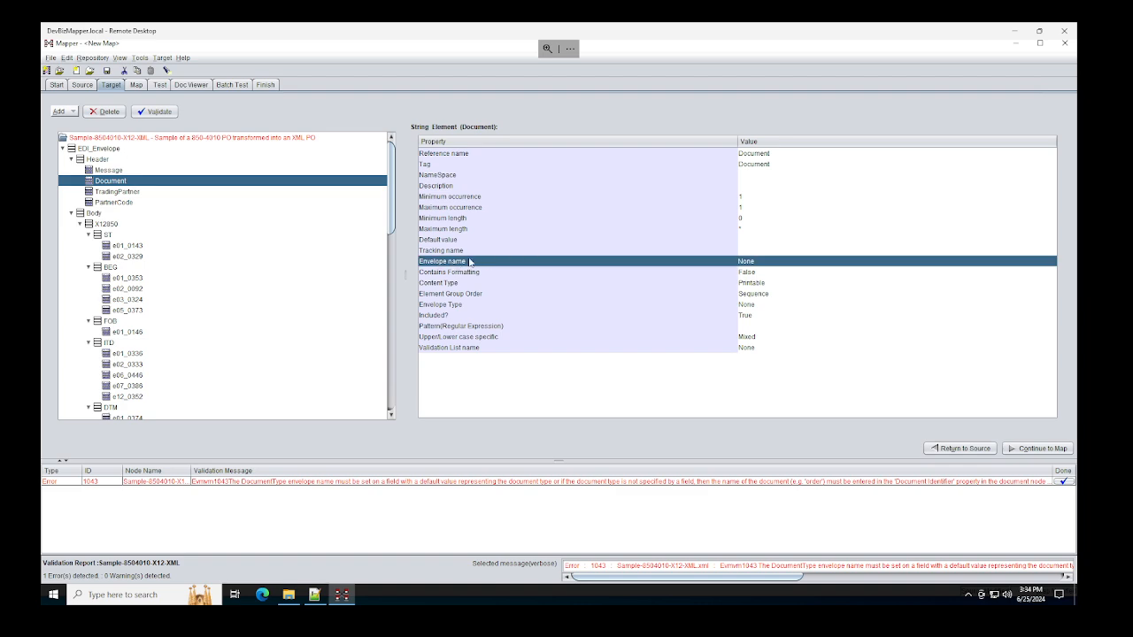
click(455, 306)
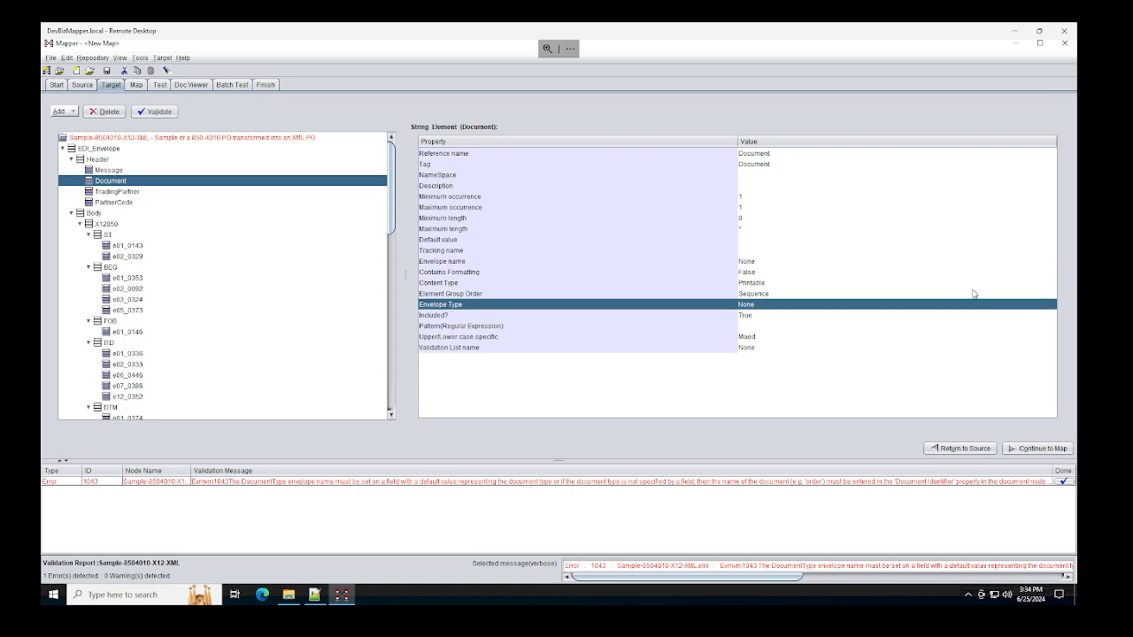
click(789, 306)
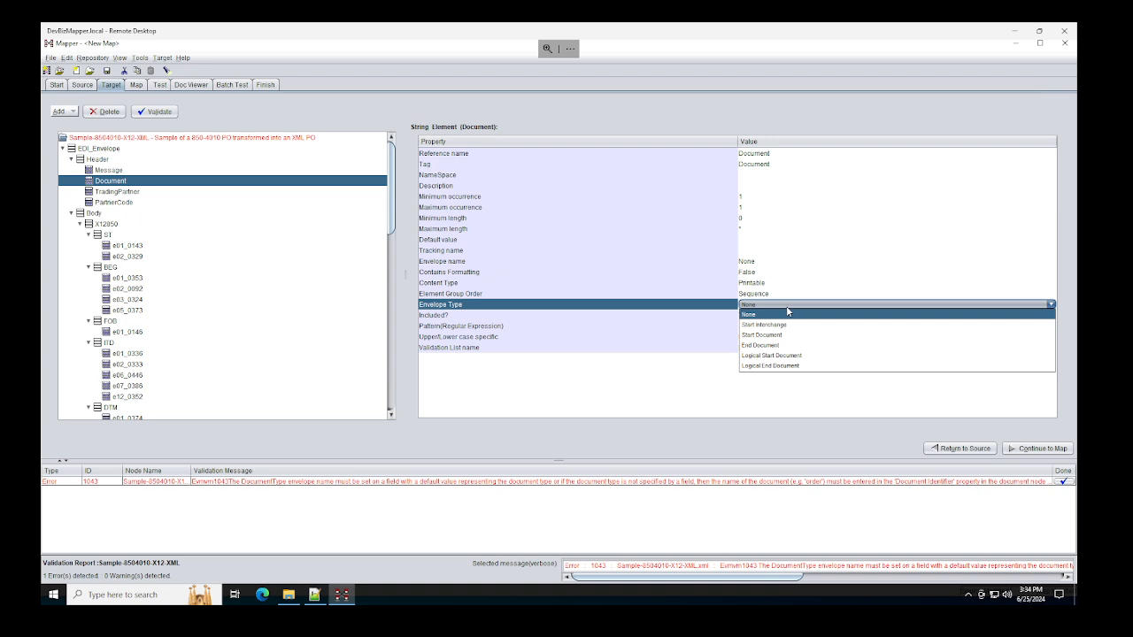
click(778, 325)
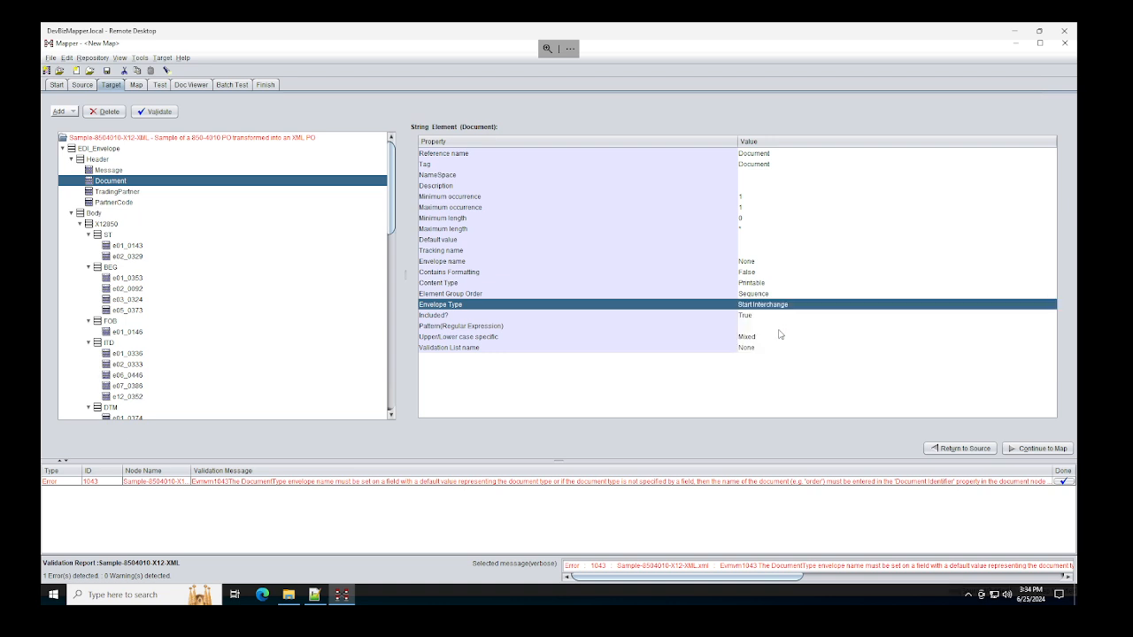
click(453, 263)
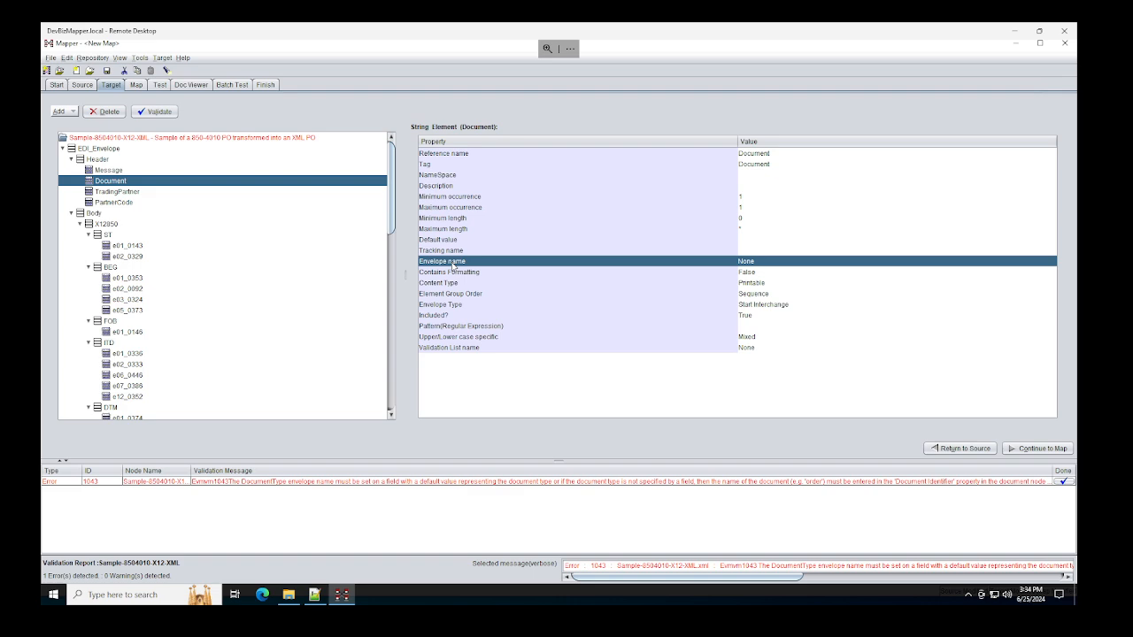
click(757, 267)
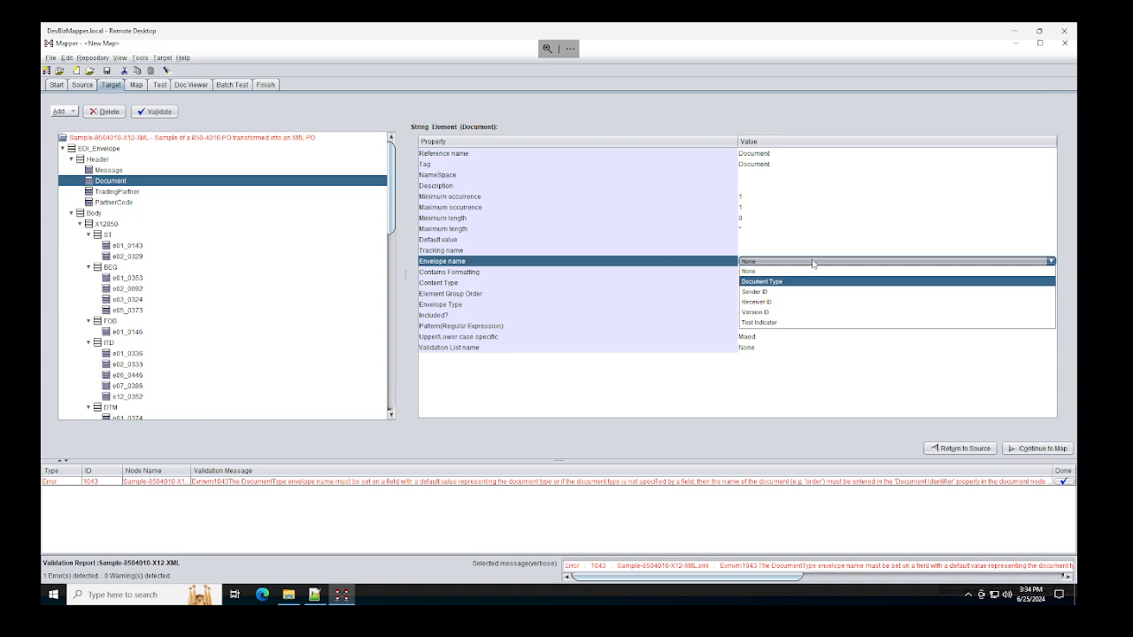
click(784, 281)
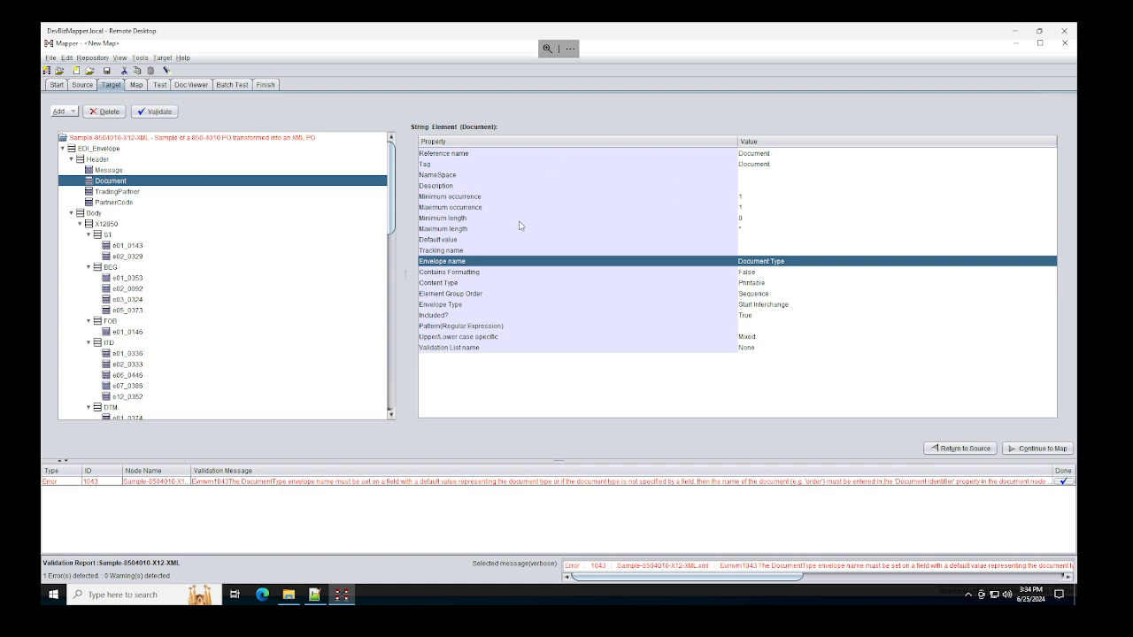
click(454, 240)
click(751, 242)
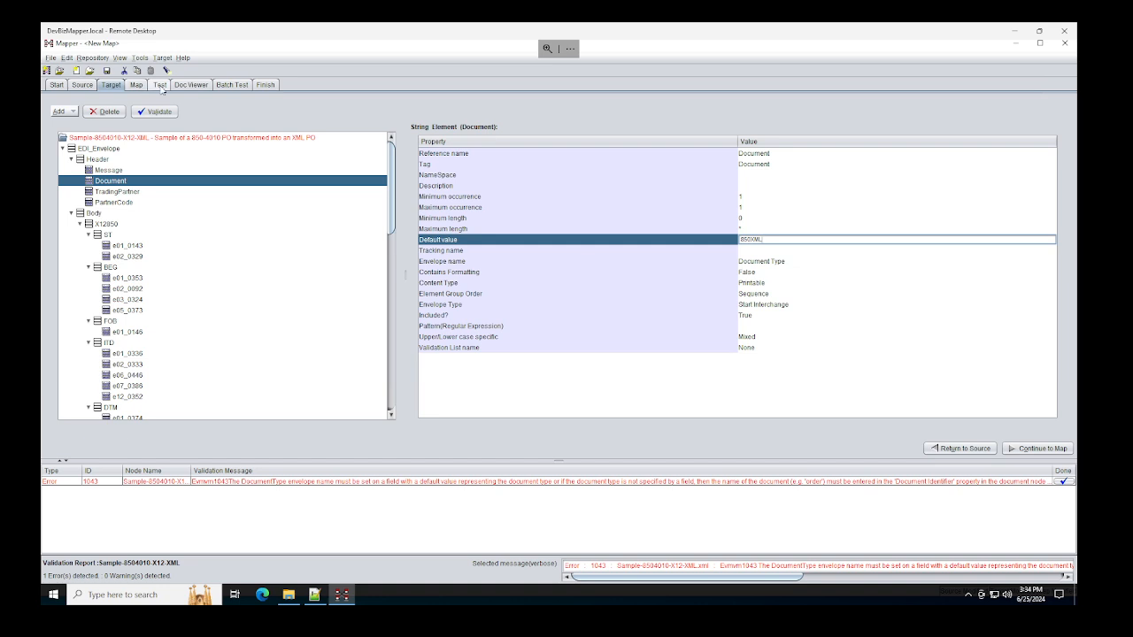
click(159, 85)
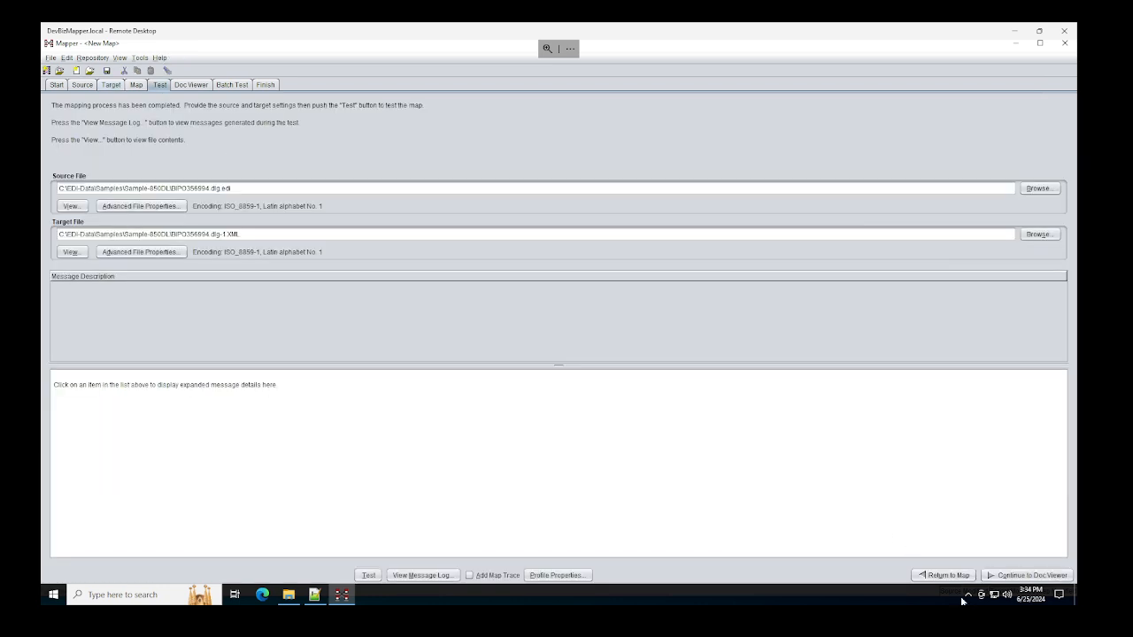
Step: Rerun the test, which fails with errors 3000 and 3013, and jump to the flagged target node
click(365, 577)
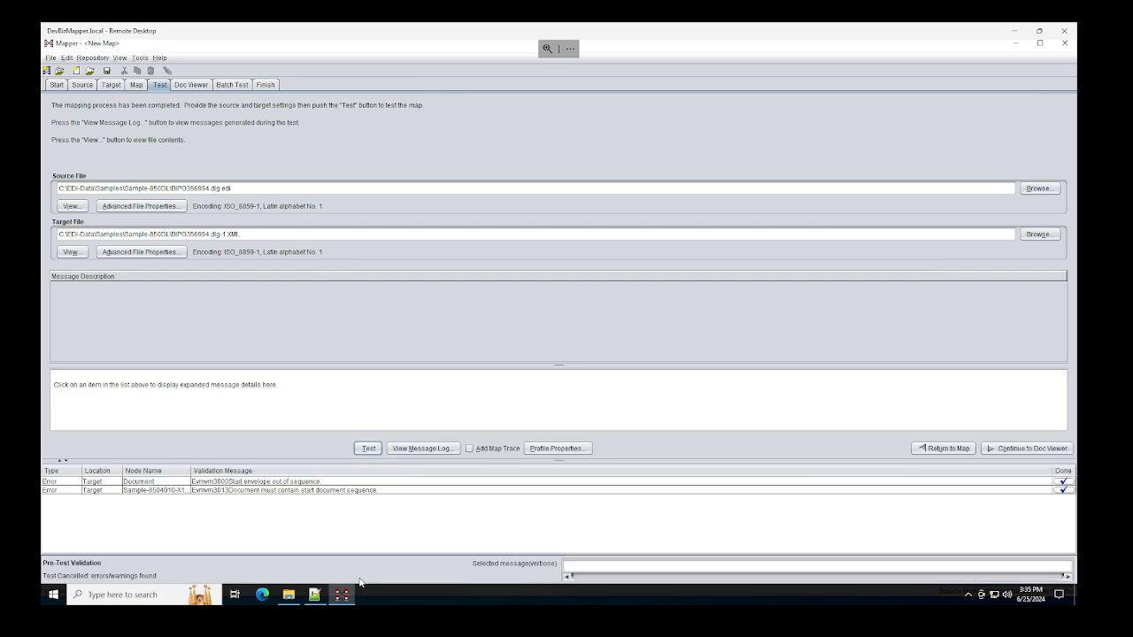
double_click(327, 491)
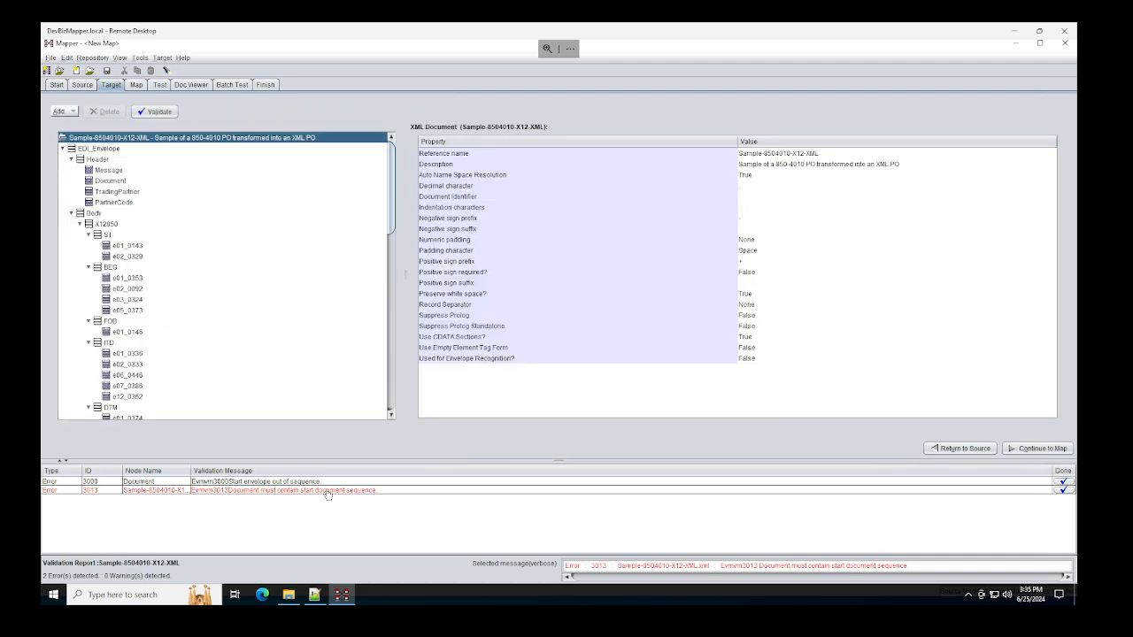
Step: Reset the Document element's Envelope Type back to None
click(112, 150)
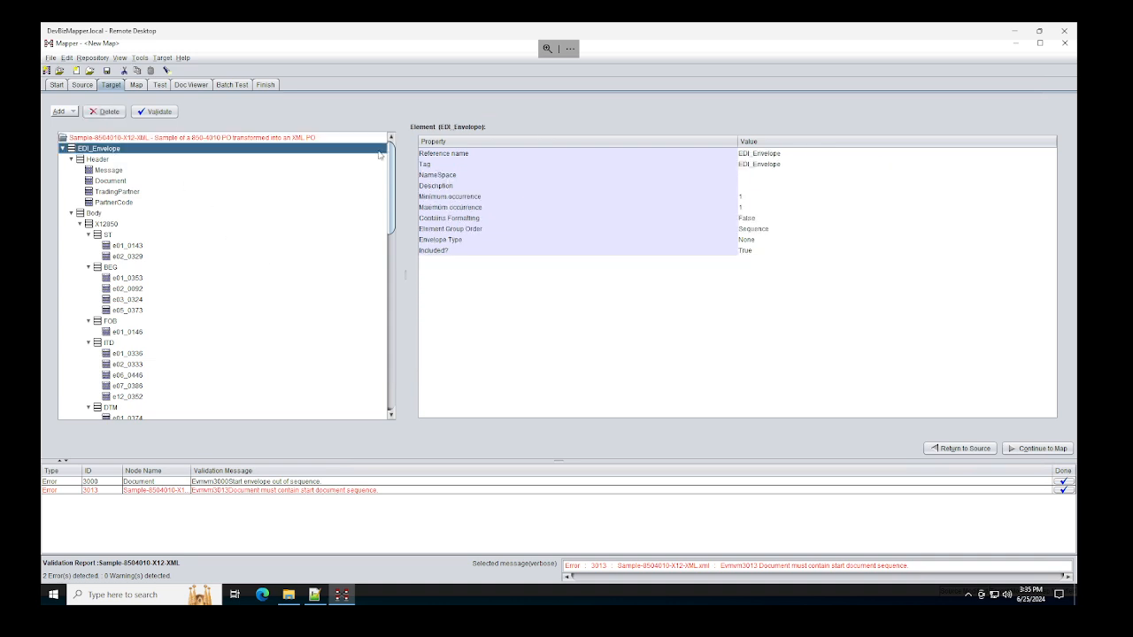
click(117, 181)
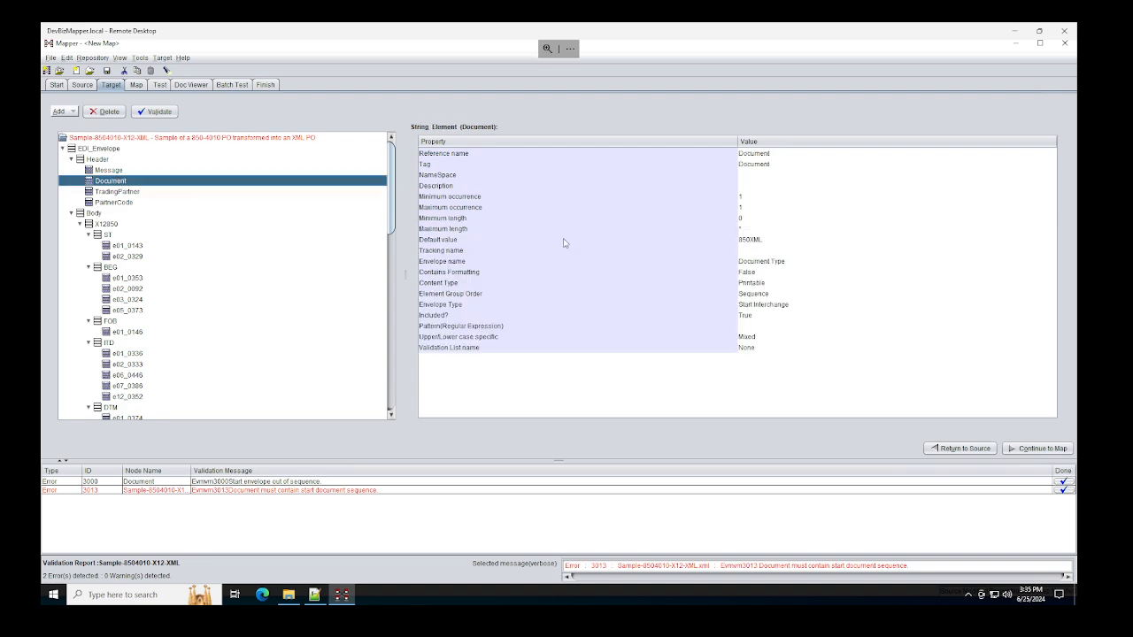
click(774, 310)
click(775, 310)
click(762, 316)
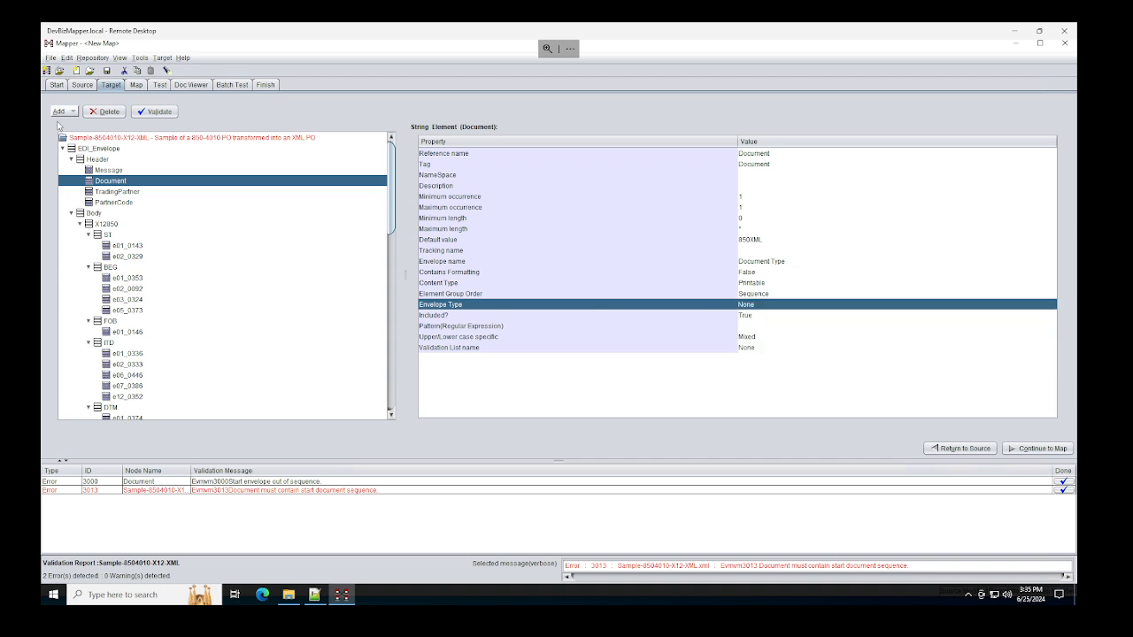
Step: Check the Header element, then set EDI_Envelope's Envelope Type to Start Interchange
click(102, 160)
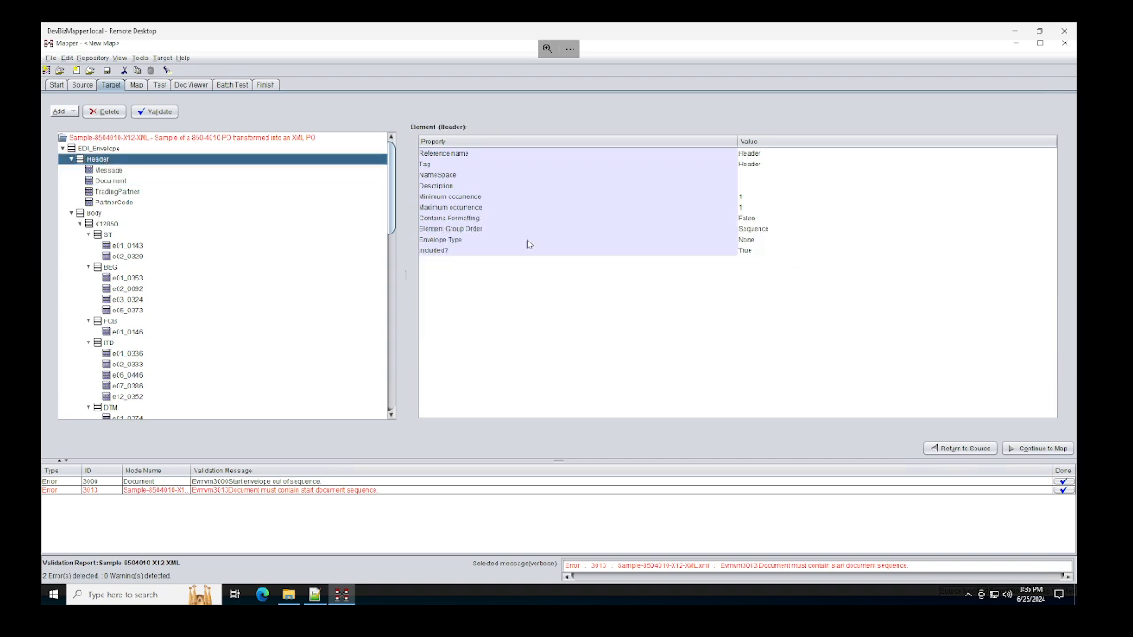
click(761, 232)
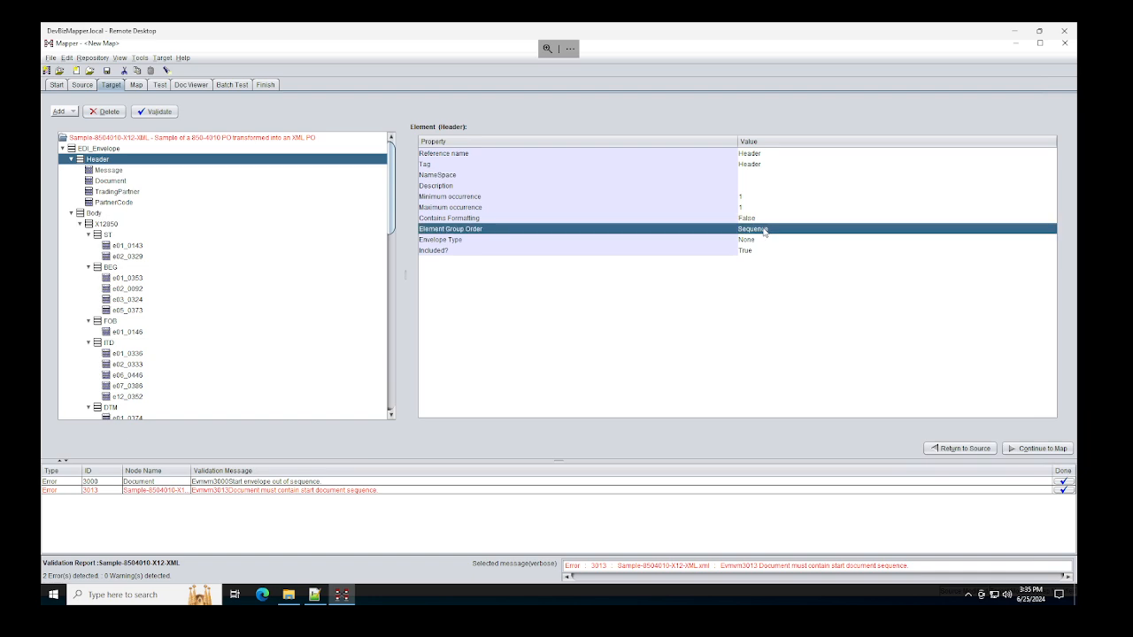
click(757, 241)
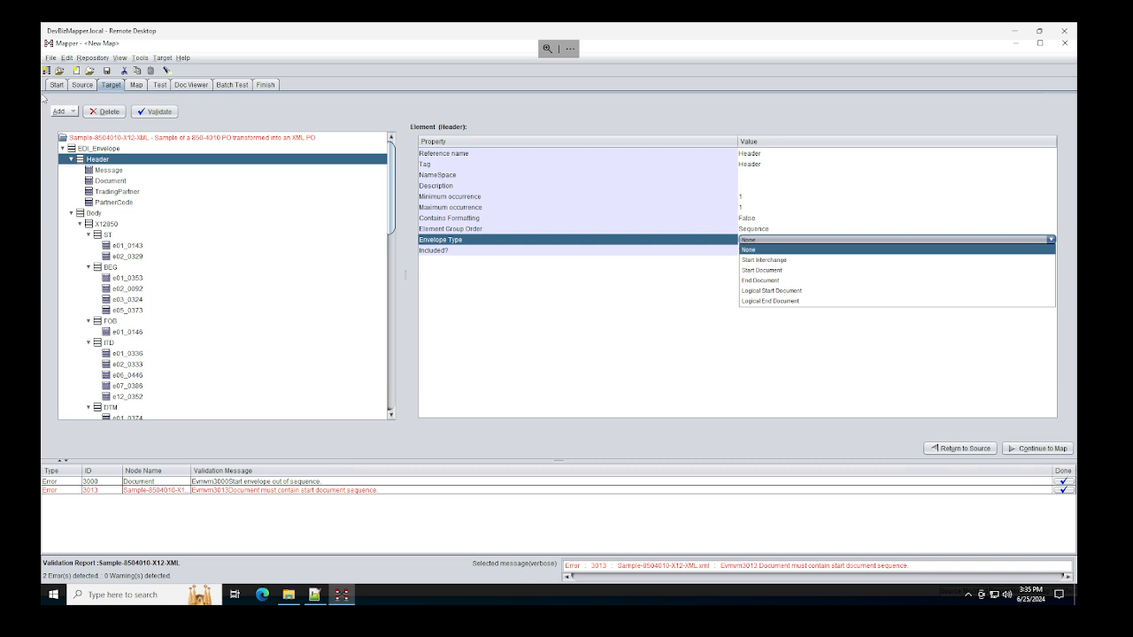
click(112, 150)
click(106, 149)
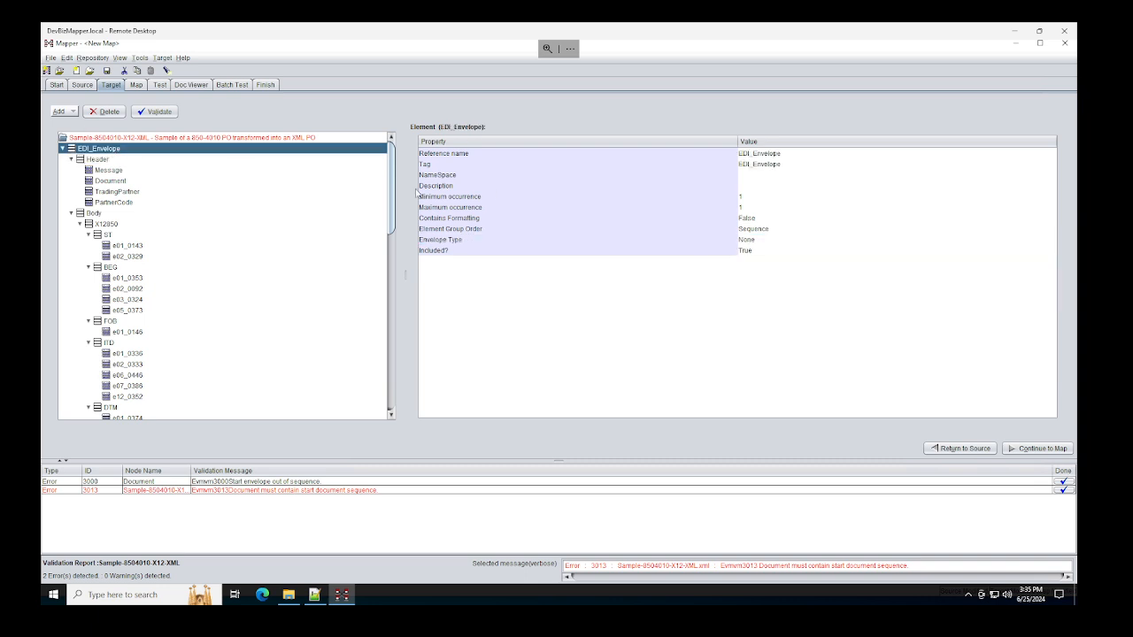
click(757, 242)
click(758, 260)
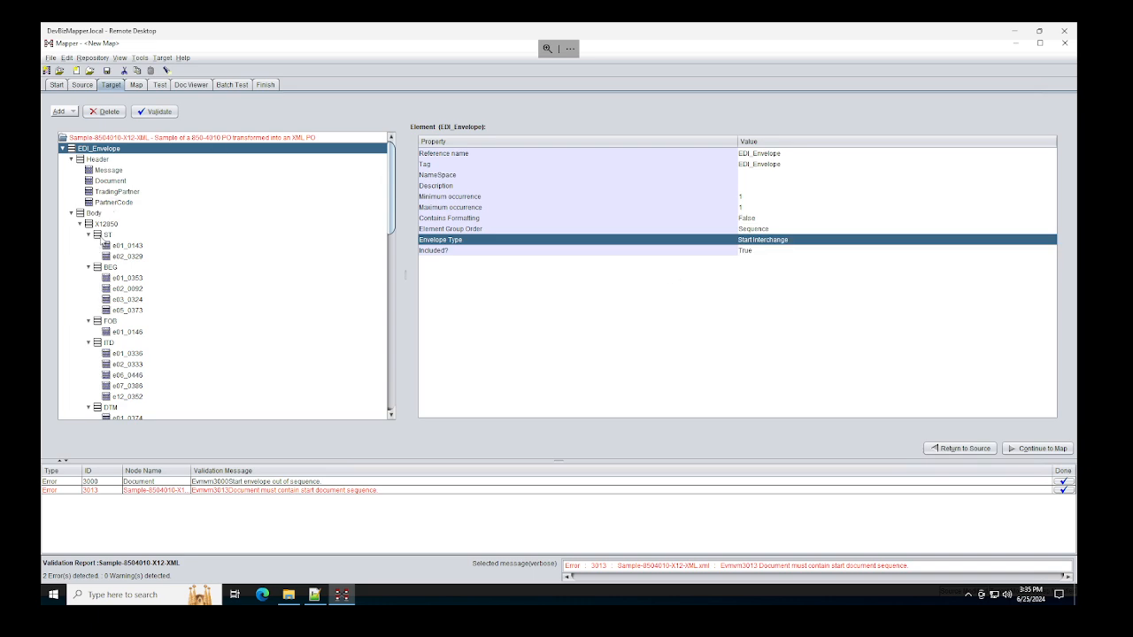
Step: Set the ST segment's Envelope Type to Start Document
click(104, 236)
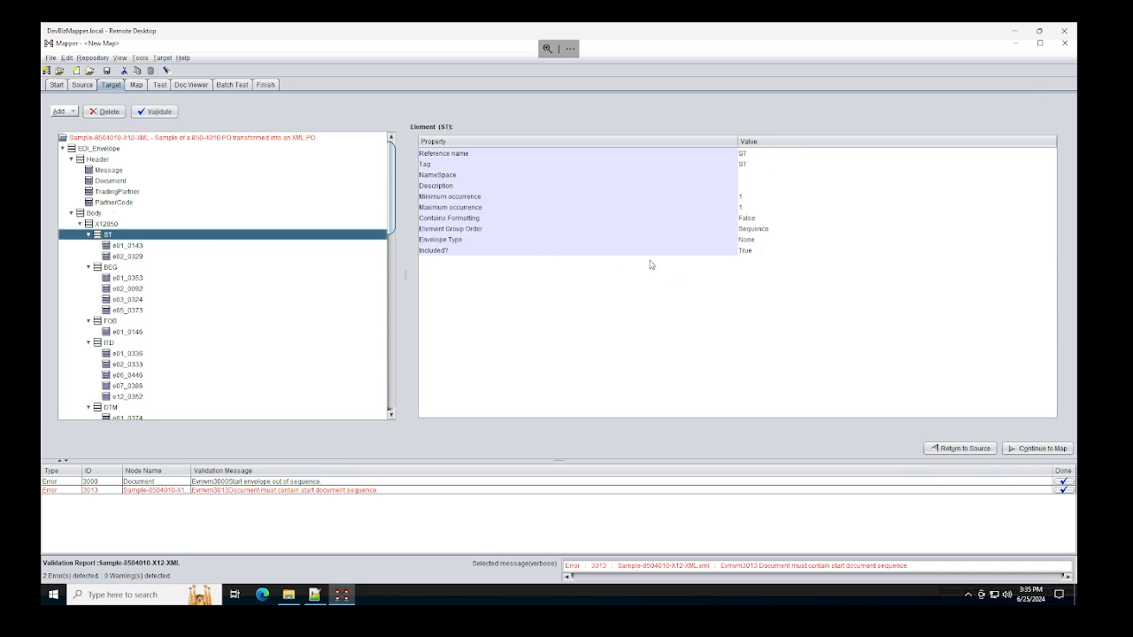
click(751, 243)
click(750, 240)
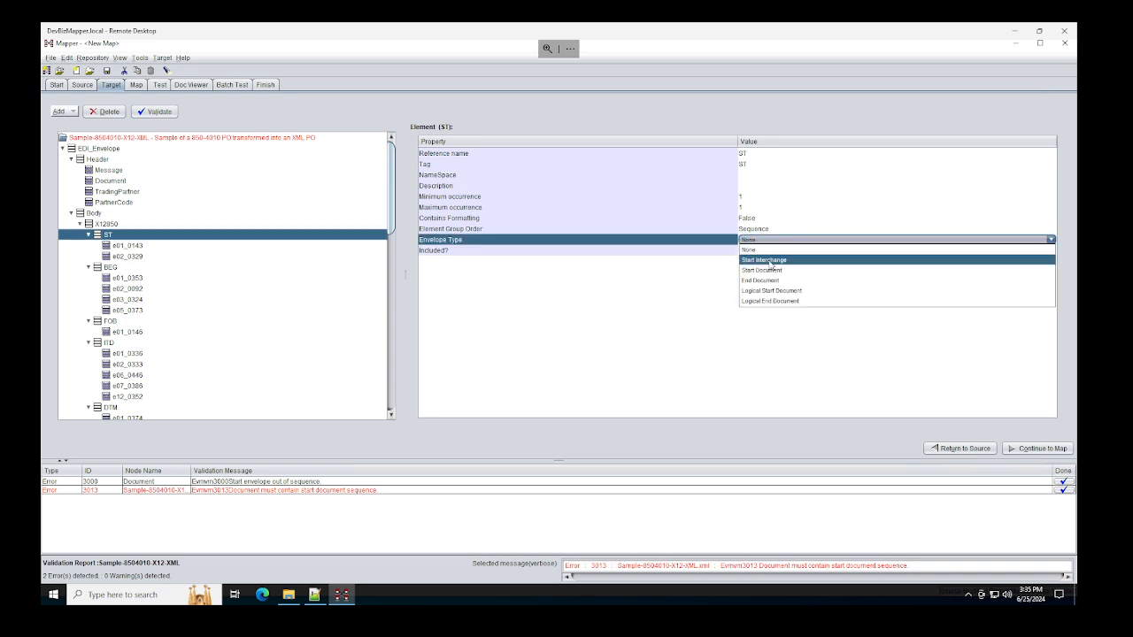
click(771, 270)
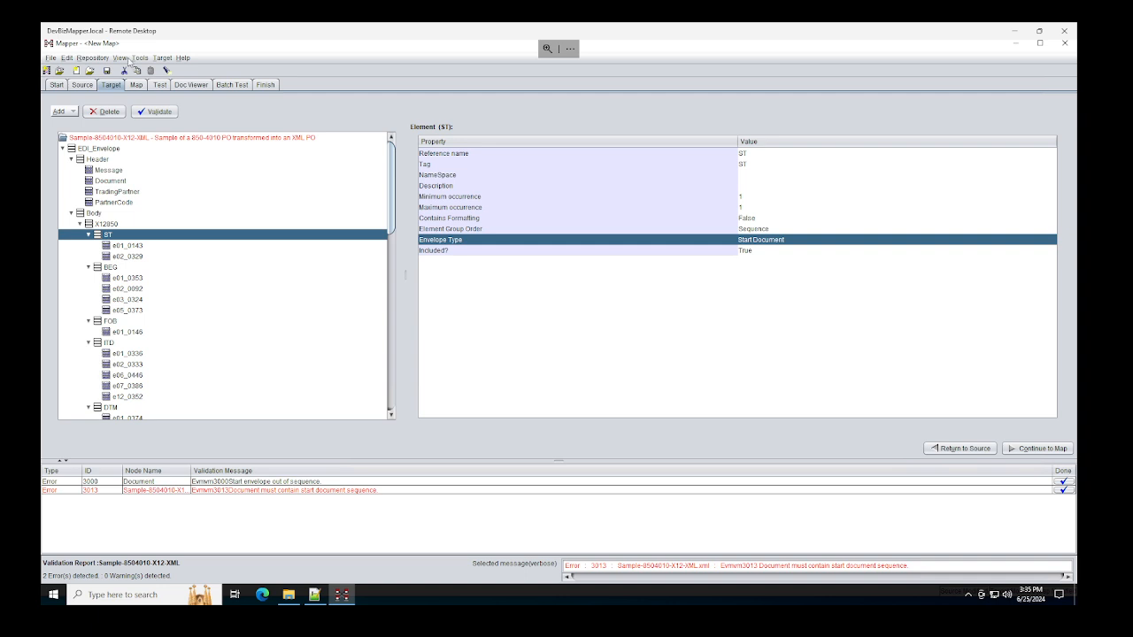
click(165, 85)
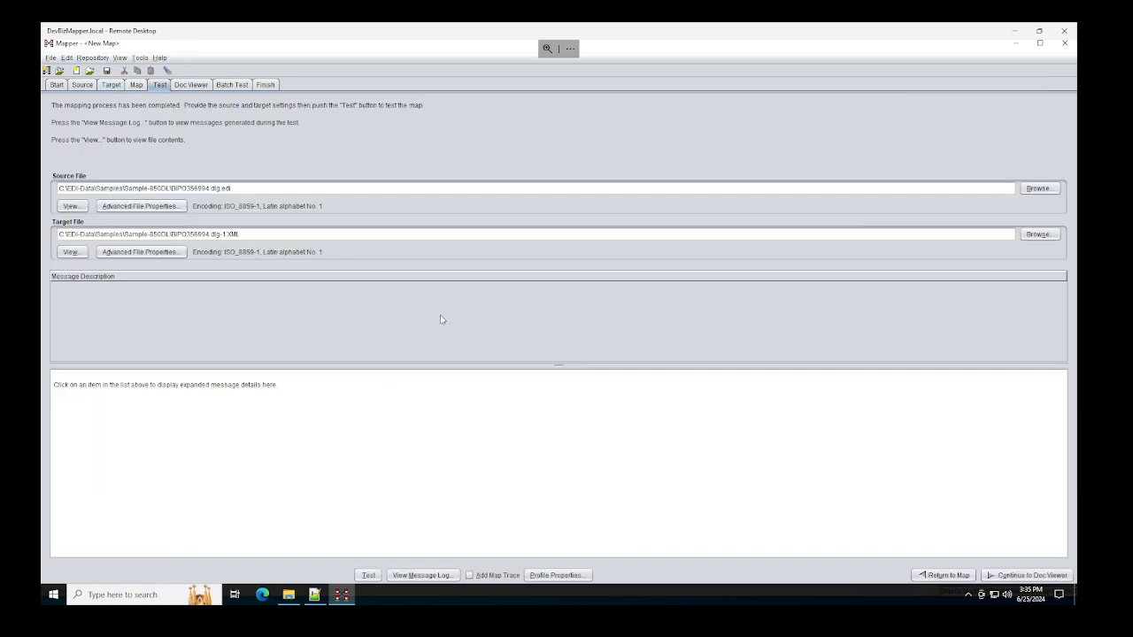
Step: Run the test and review the CMATD0009 compliance messages about the missing LOOP_PID_g013
click(365, 575)
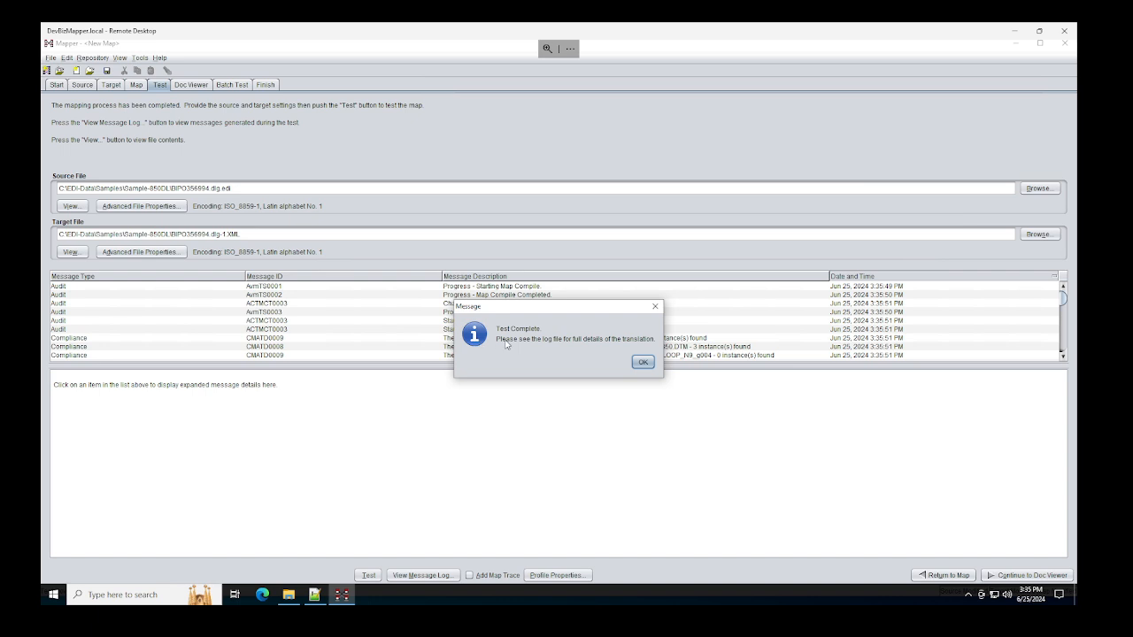
click(643, 363)
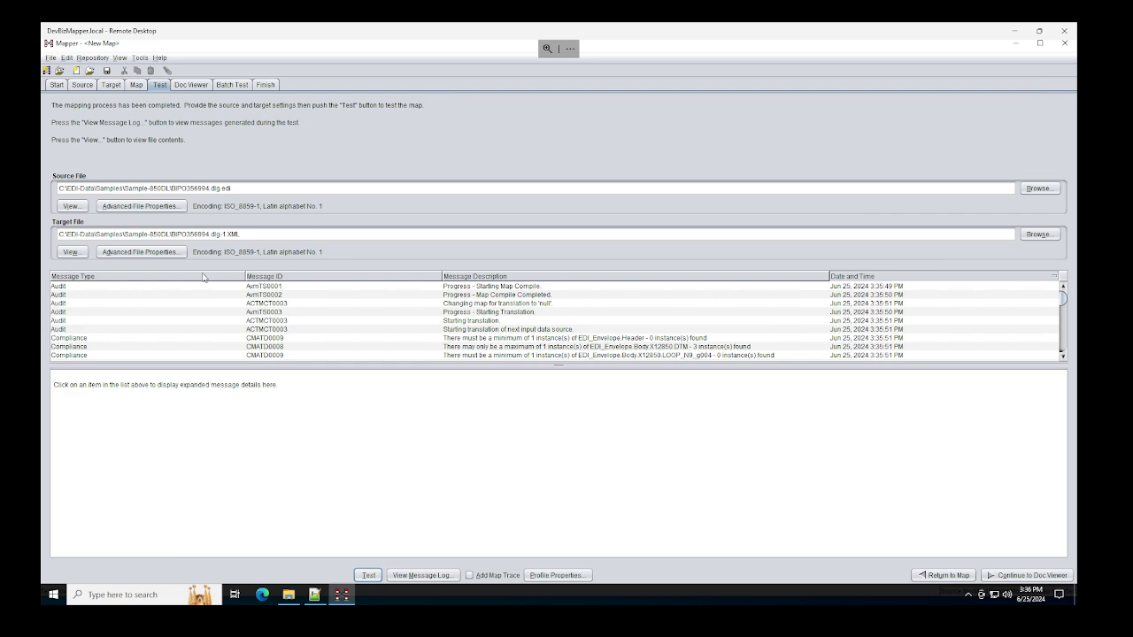
scroll(557, 309, down, 1)
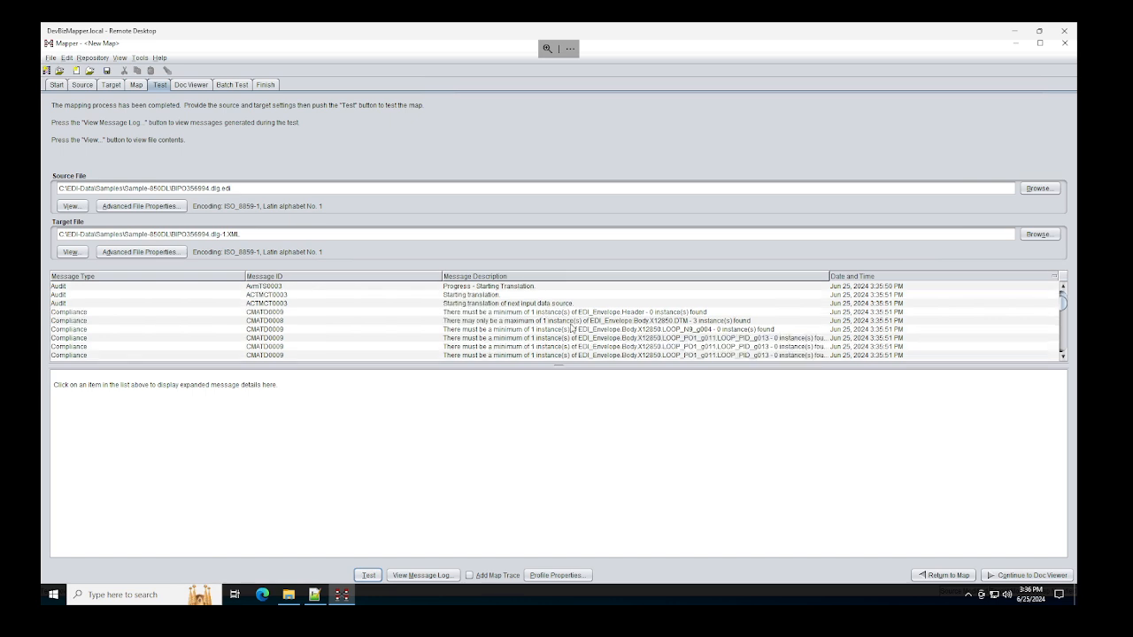
scroll(572, 328, down, 1)
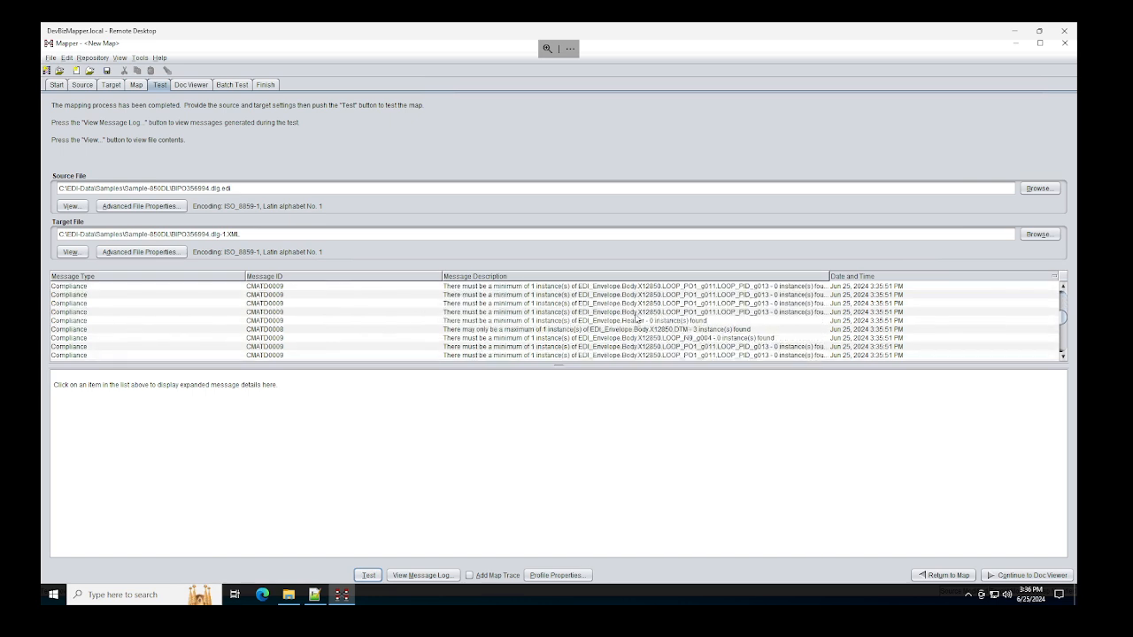
click(747, 303)
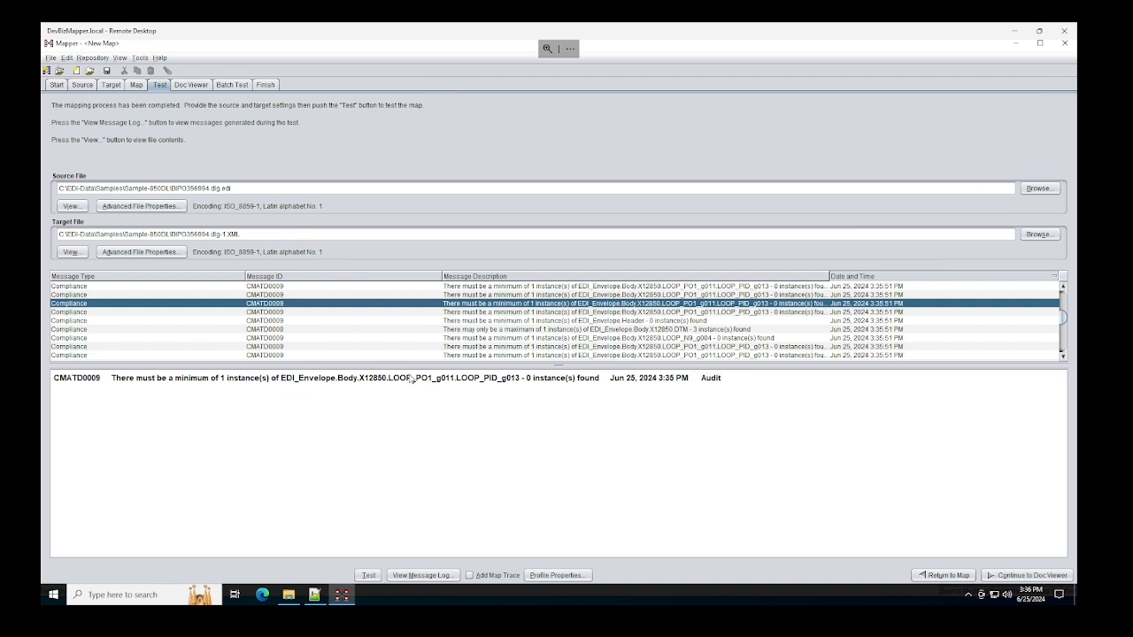
click(135, 85)
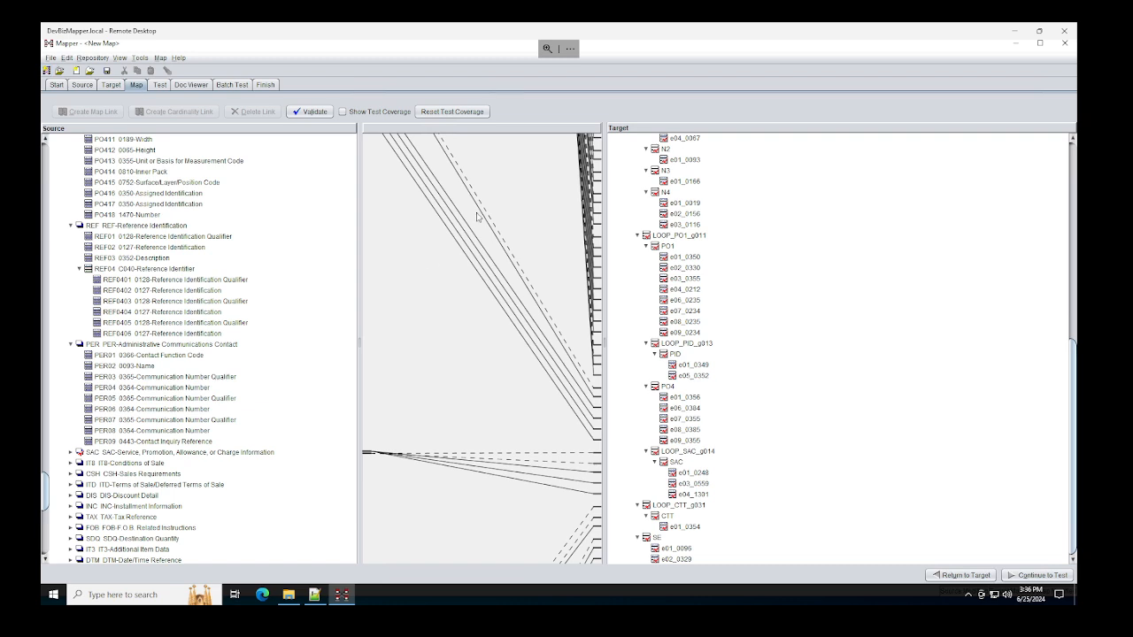
Step: Locate LOOP_PID_g013 under LOOP_PO1_g011 in the target tree and bring up the Target page
scroll(753, 282, up, 5)
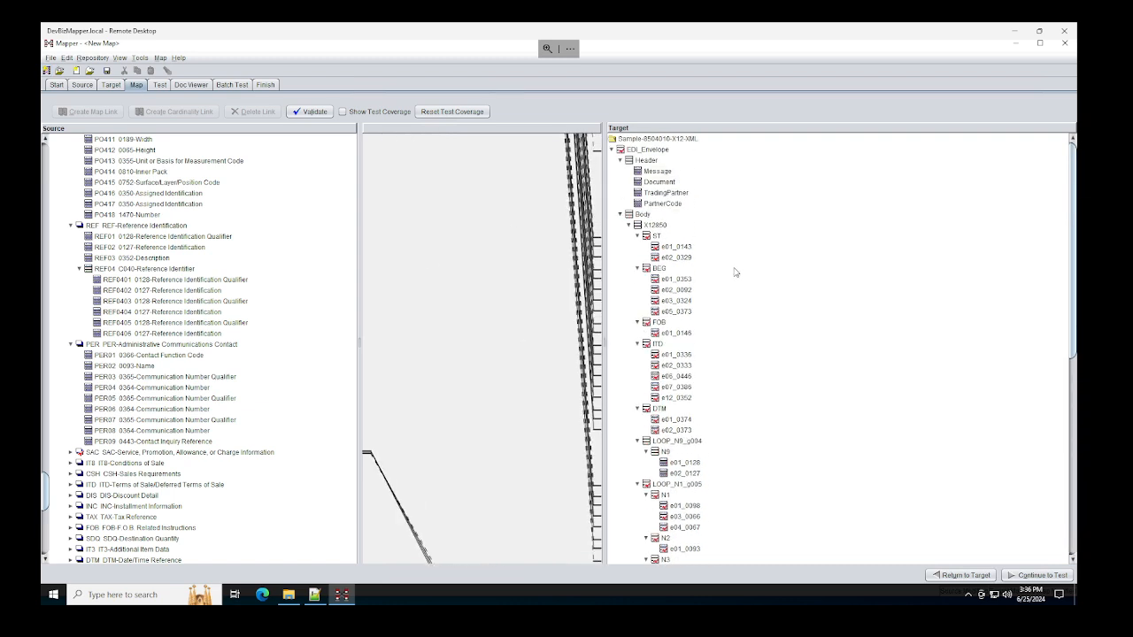
click(664, 150)
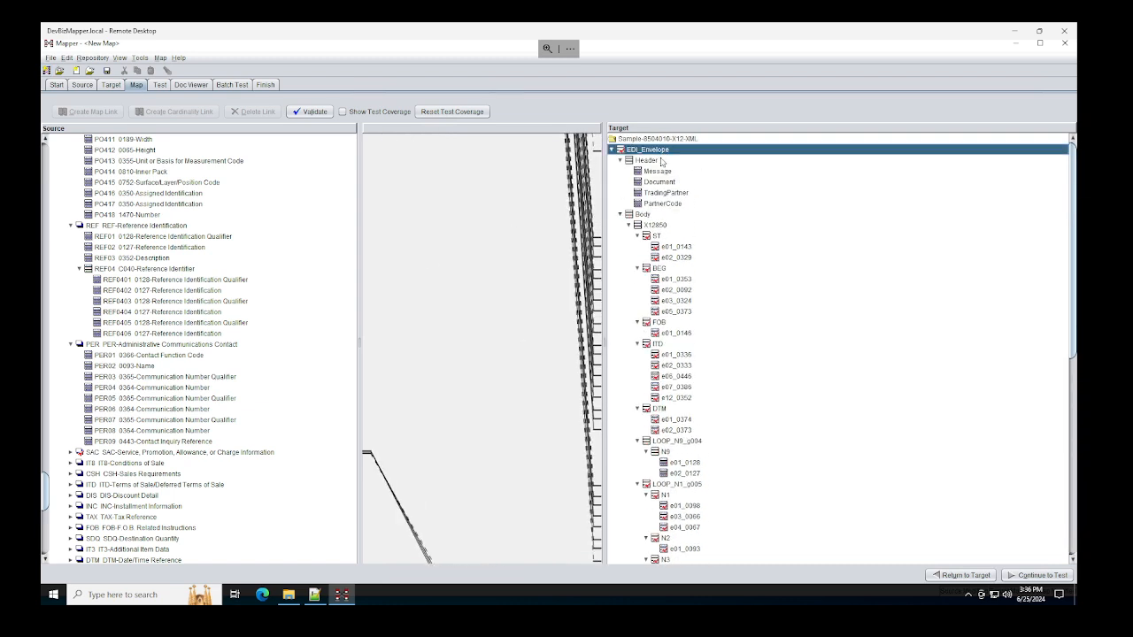
click(644, 224)
scroll(673, 393, down, 8)
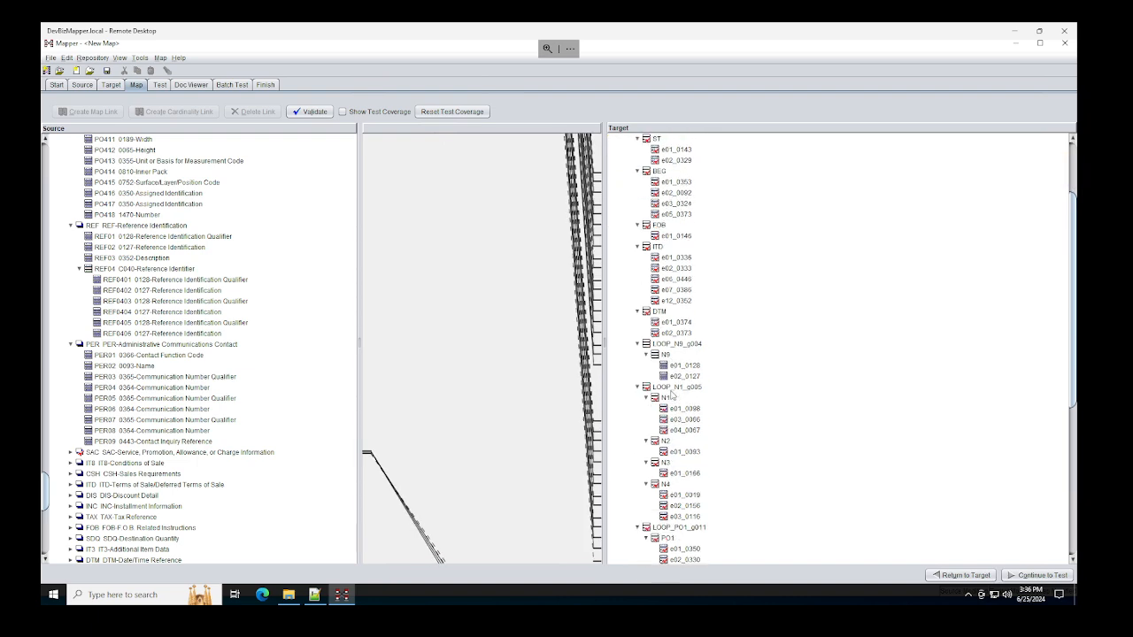
click(678, 370)
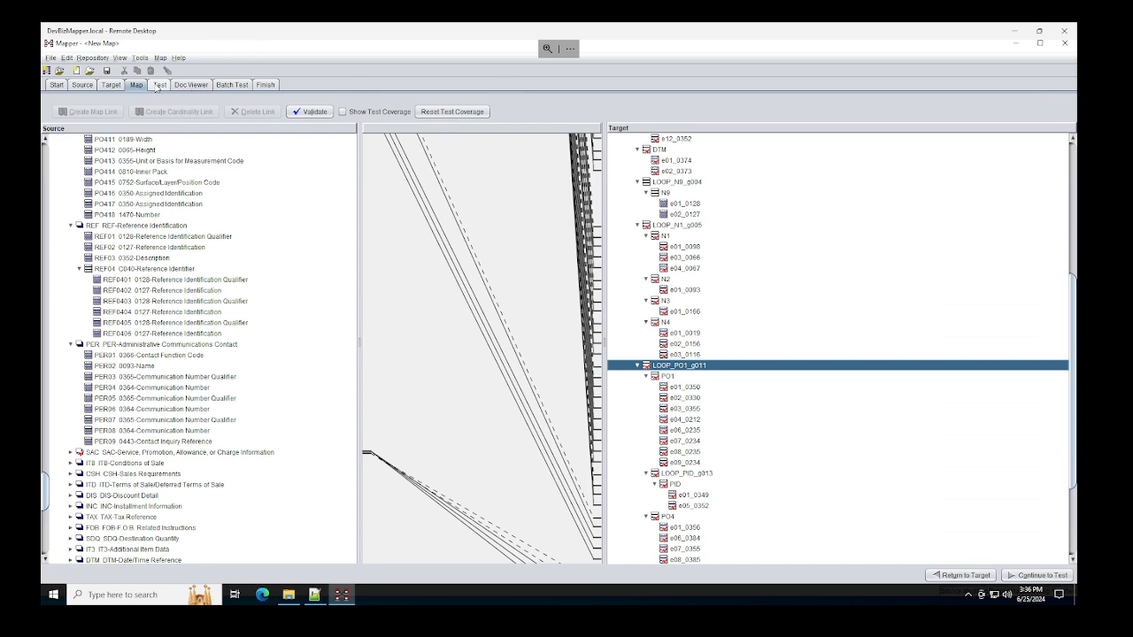
click(157, 85)
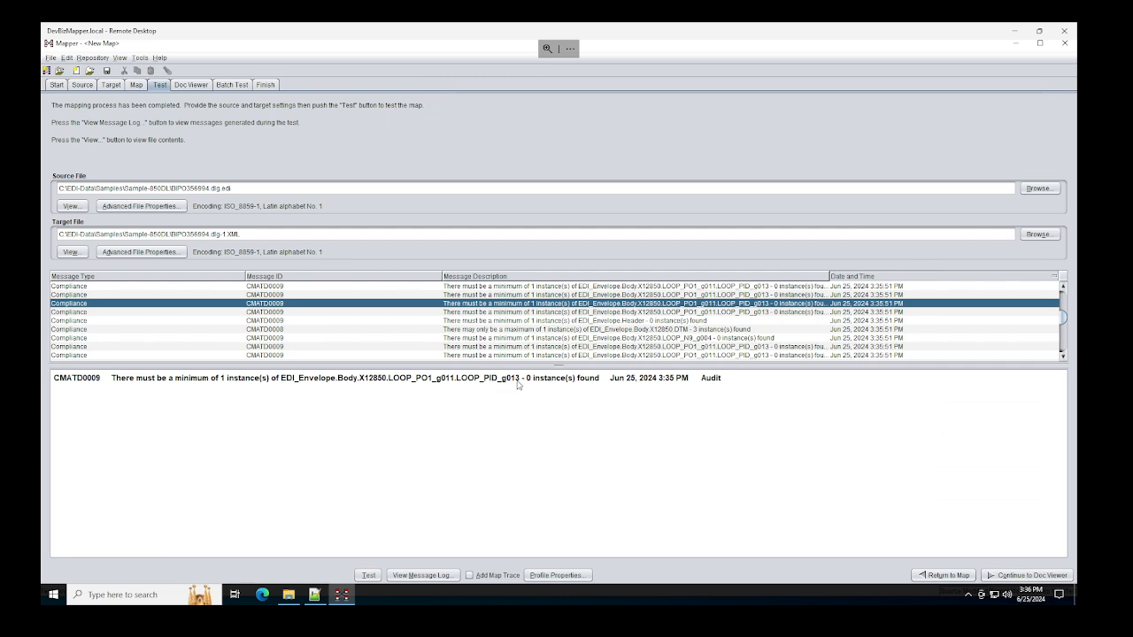
click(136, 86)
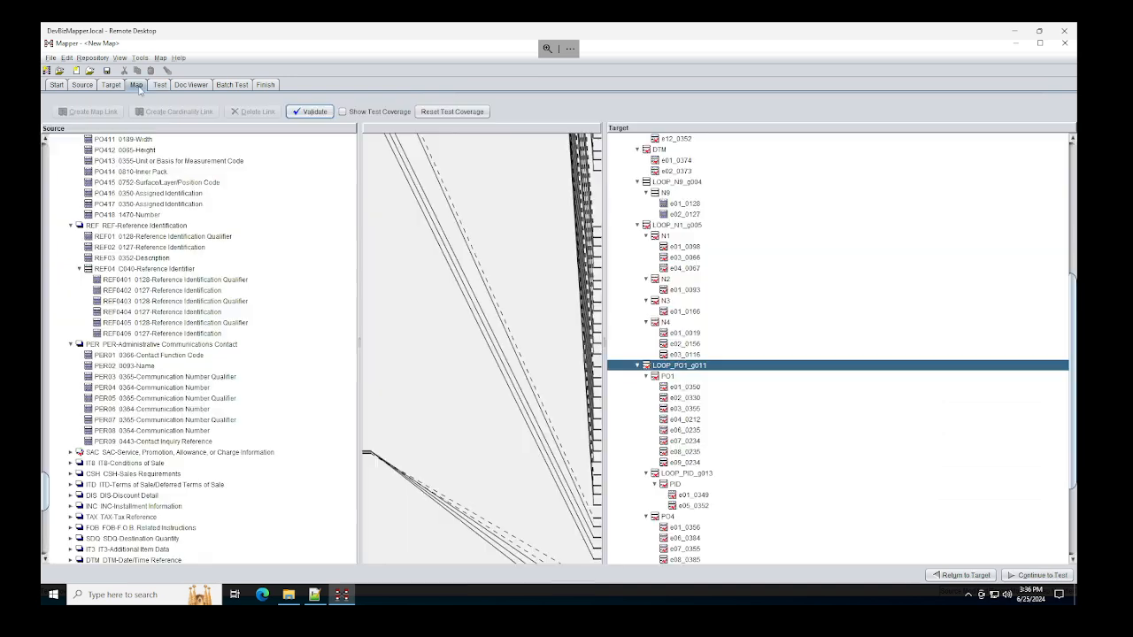
click(703, 475)
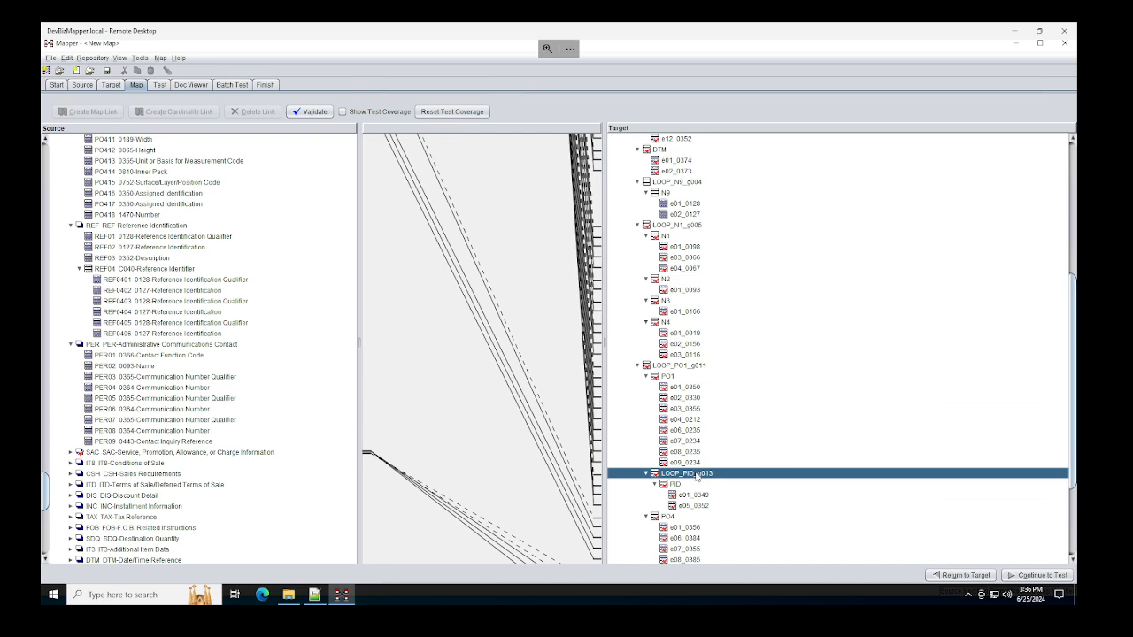
click(110, 85)
scroll(142, 297, down, 6)
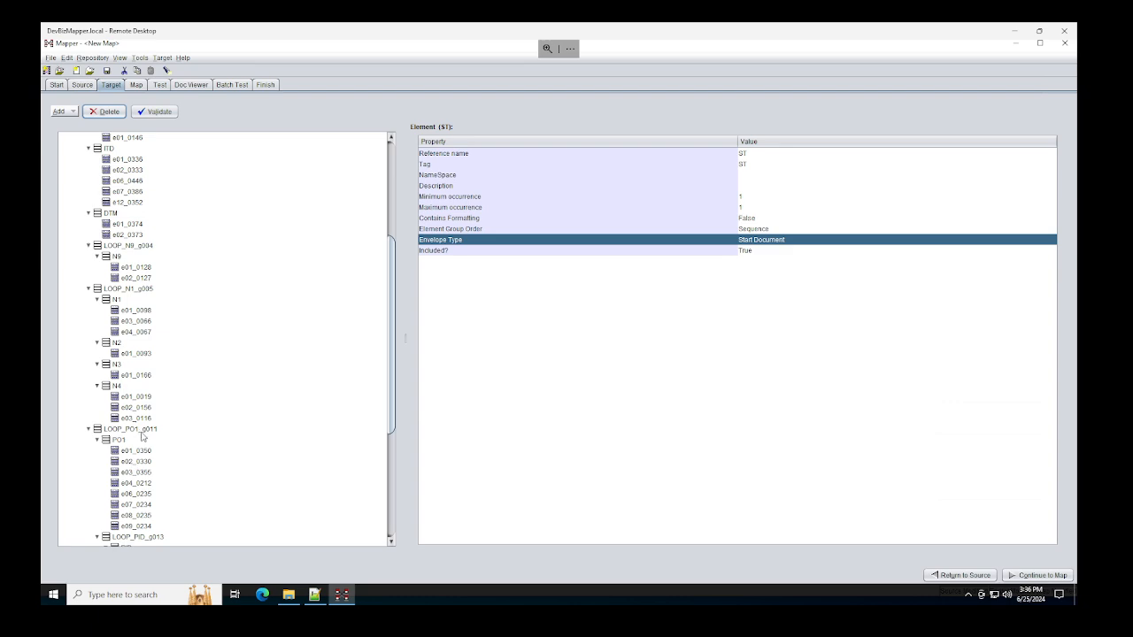
Step: Change LOOP_PID_g013's Minimum occurrence from 1 to 0
scroll(142, 436, down, 1)
click(133, 506)
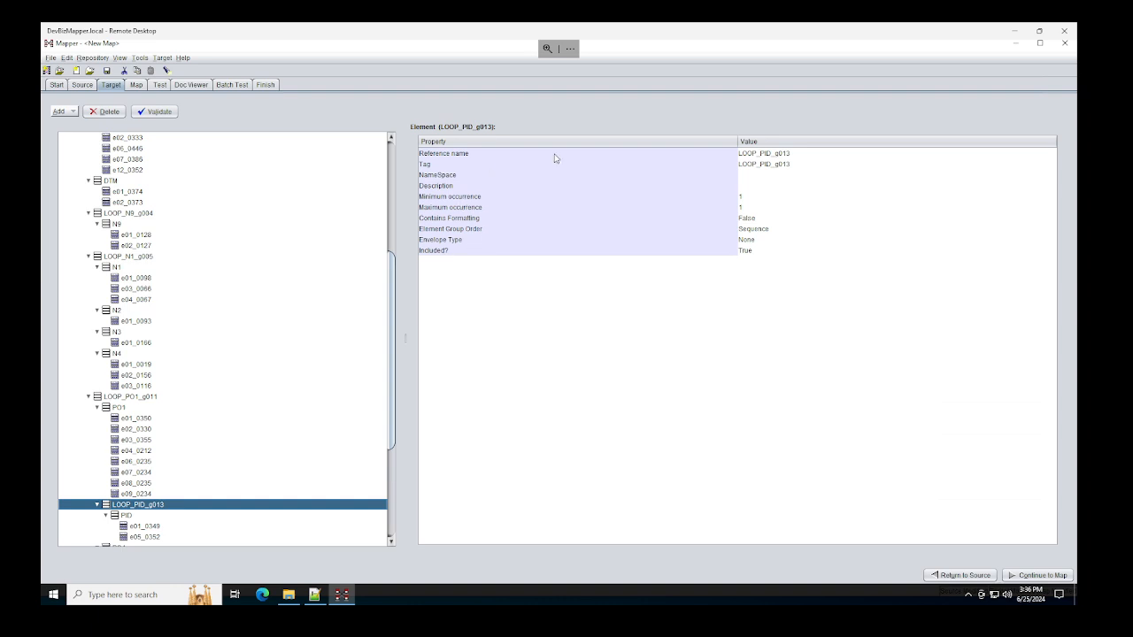
click(445, 196)
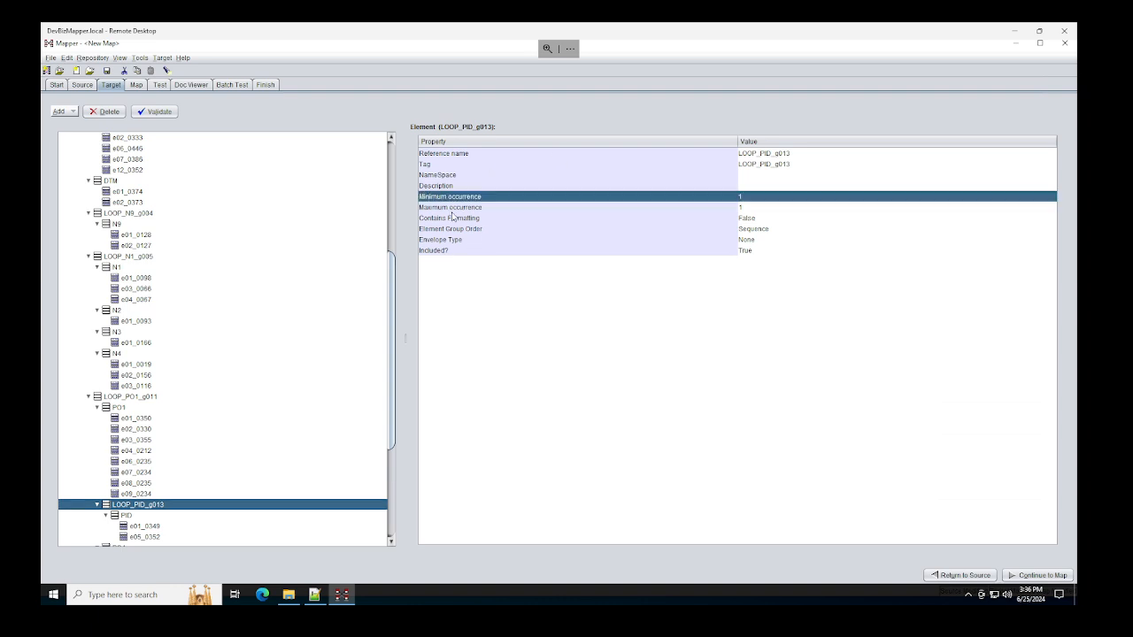
click(453, 208)
double_click(752, 198)
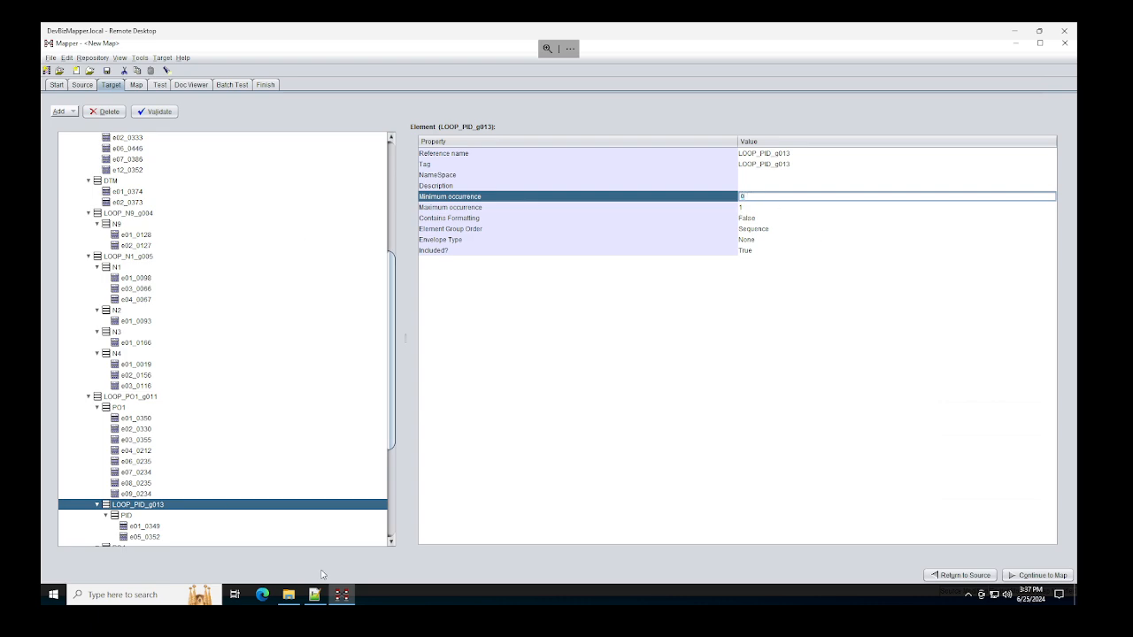
click(160, 84)
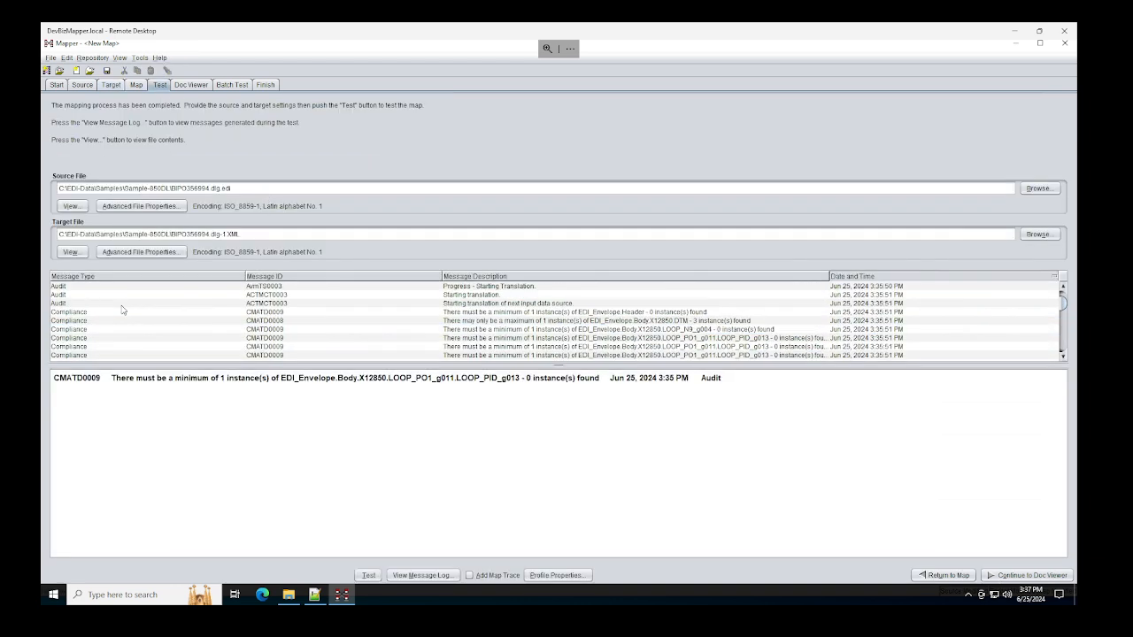
Step: Rerun the test and review the messages on EDI_Envelope.Header, DTM occurrences and LOOP_N9_g004
click(369, 576)
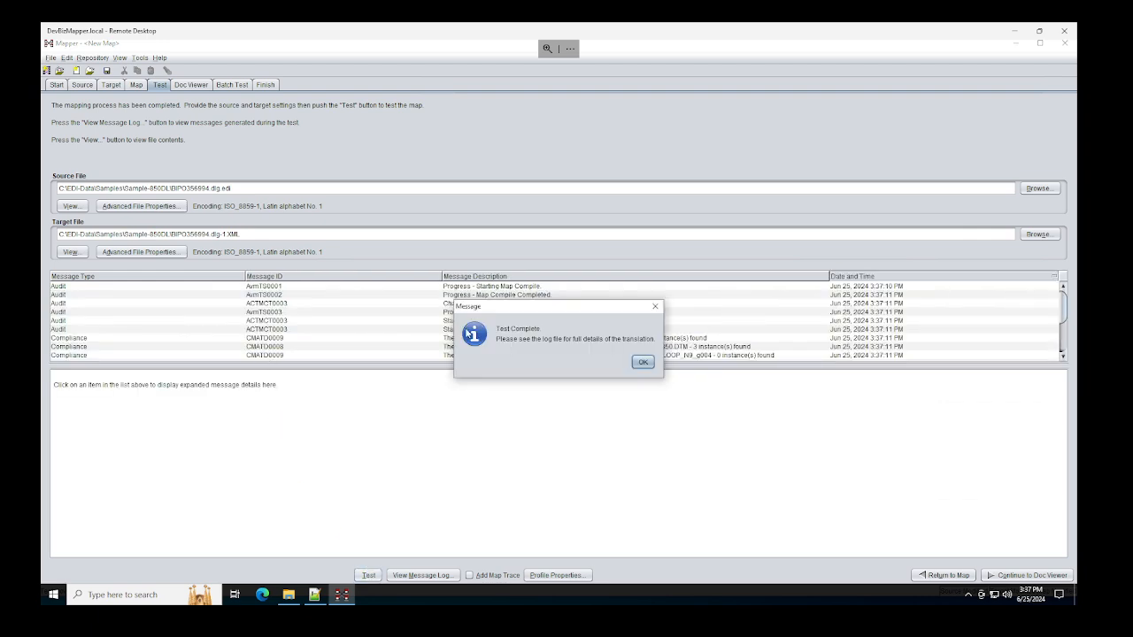
click(641, 361)
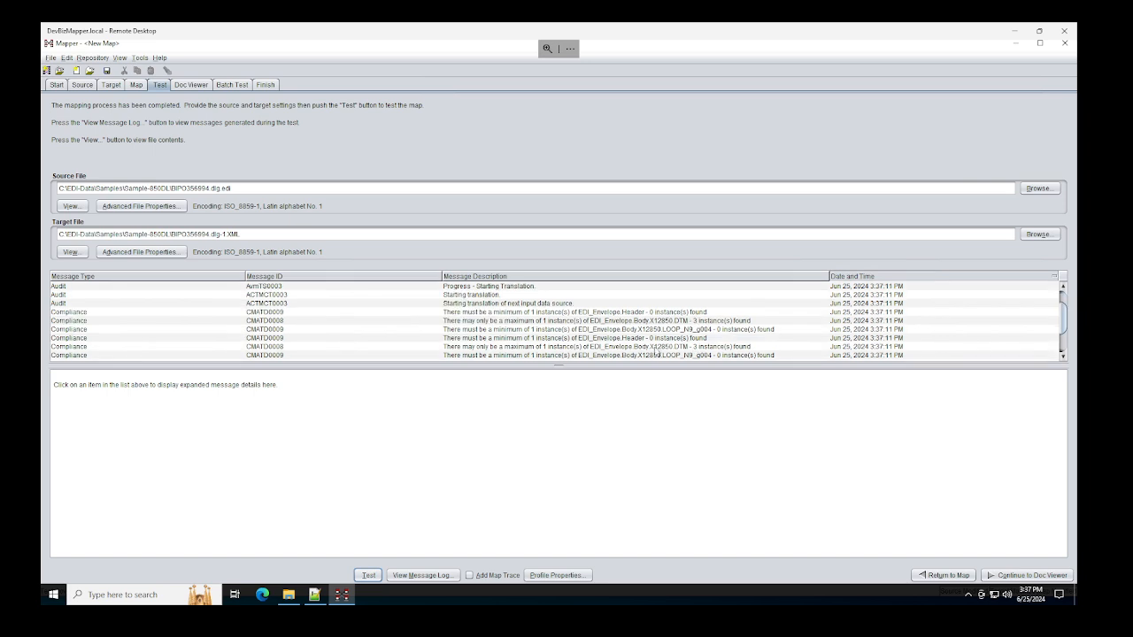
scroll(672, 356, down, 1)
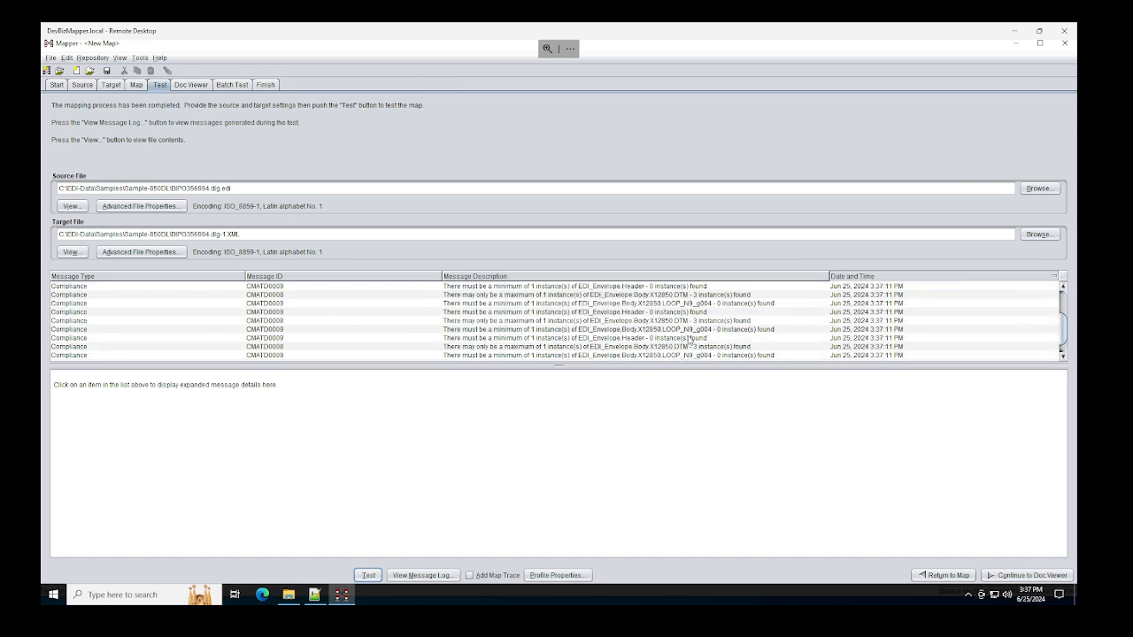
scroll(689, 340, down, 1)
scroll(689, 340, up, 5)
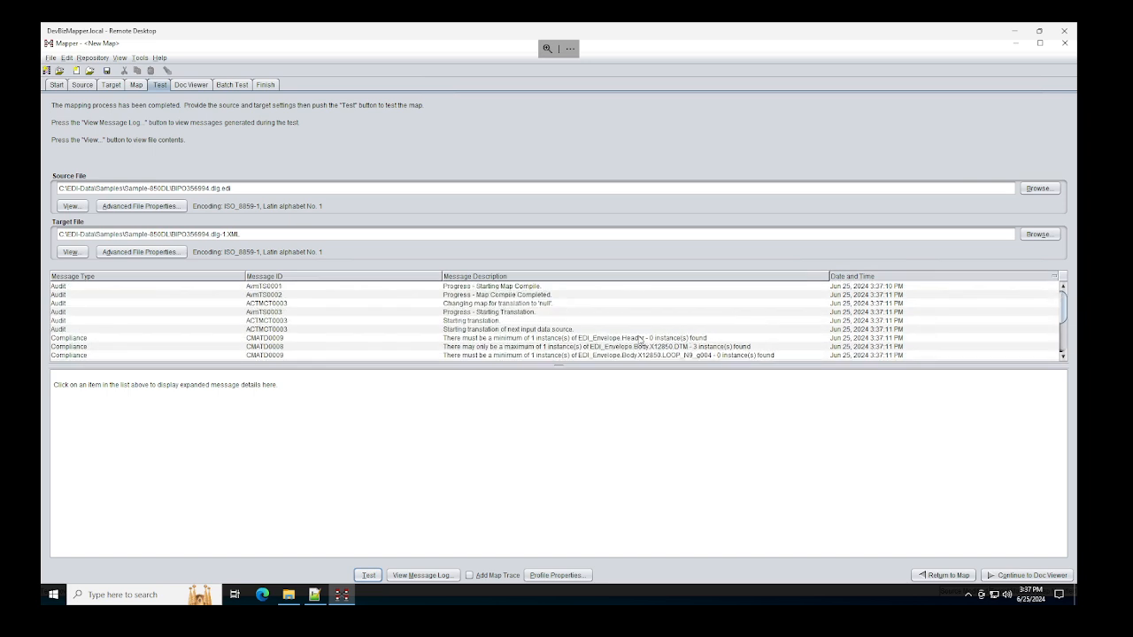
click(614, 339)
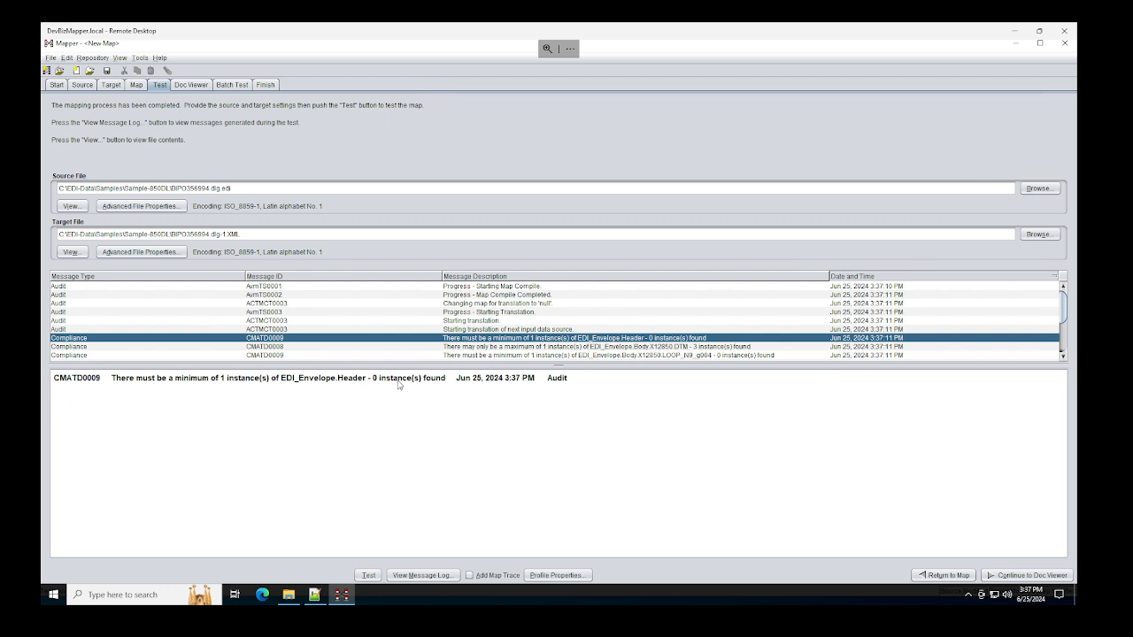
click(136, 85)
Step: Drag ISA onto Header, then ISA06 to PartnerCode, GS02 to TradingPartner and GS01 to Message
scroll(734, 271, up, 5)
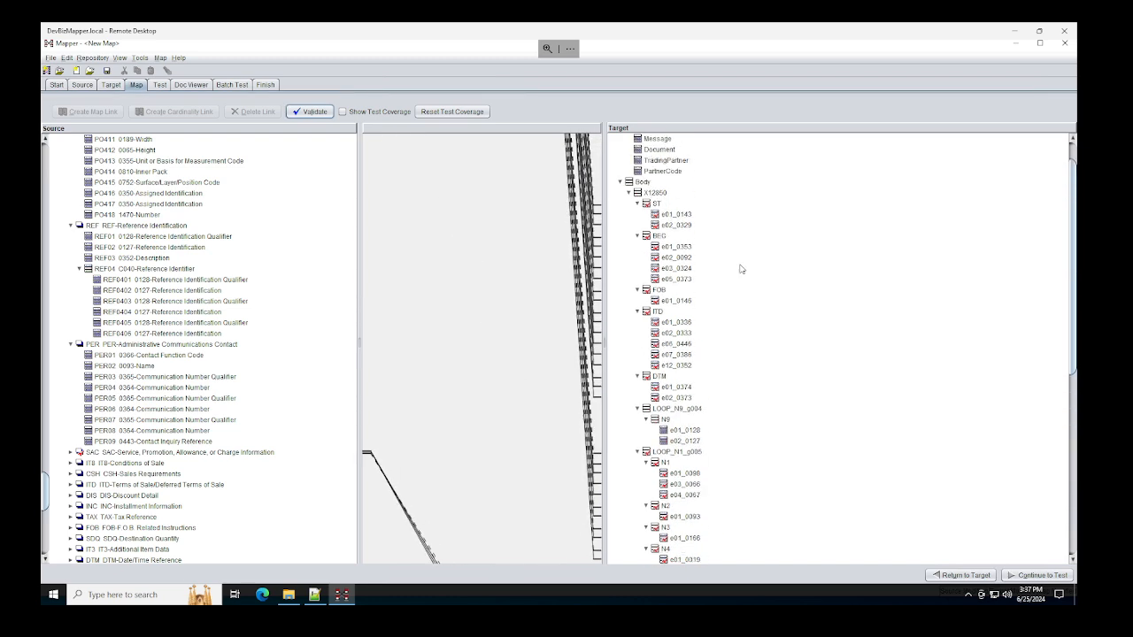
scroll(241, 267, down, 15)
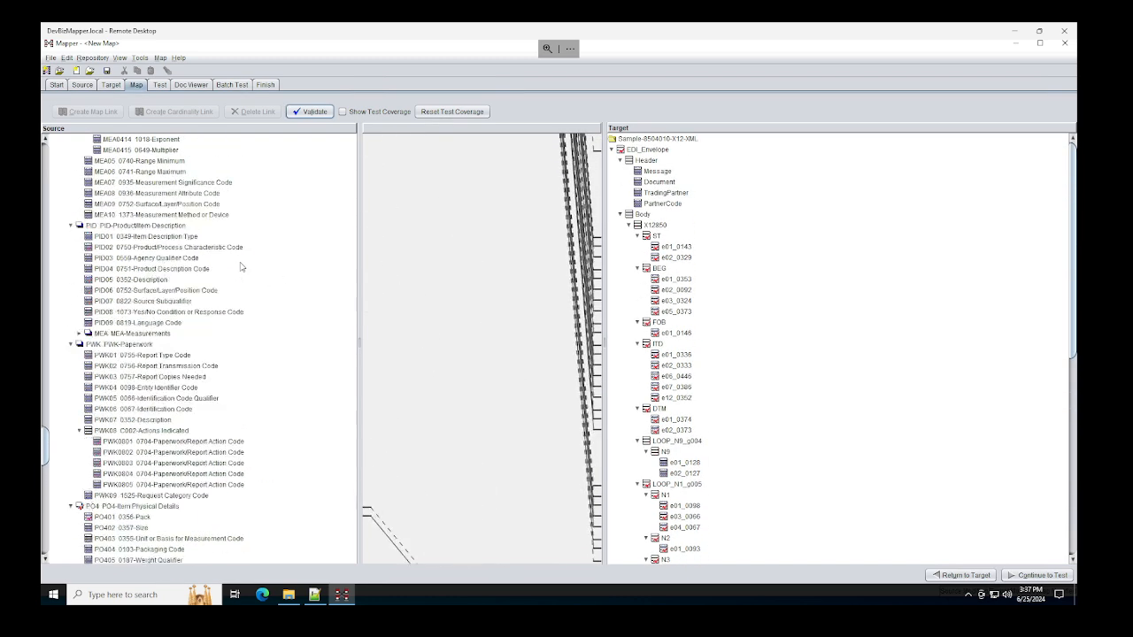
scroll(241, 266, down, 15)
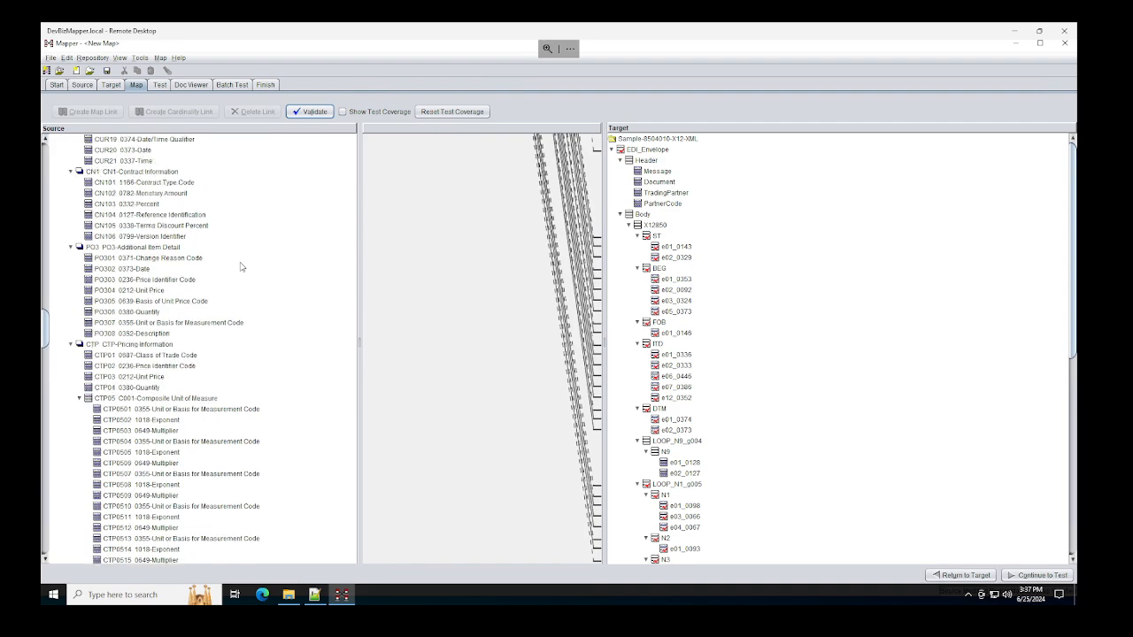
scroll(237, 266, up, 20)
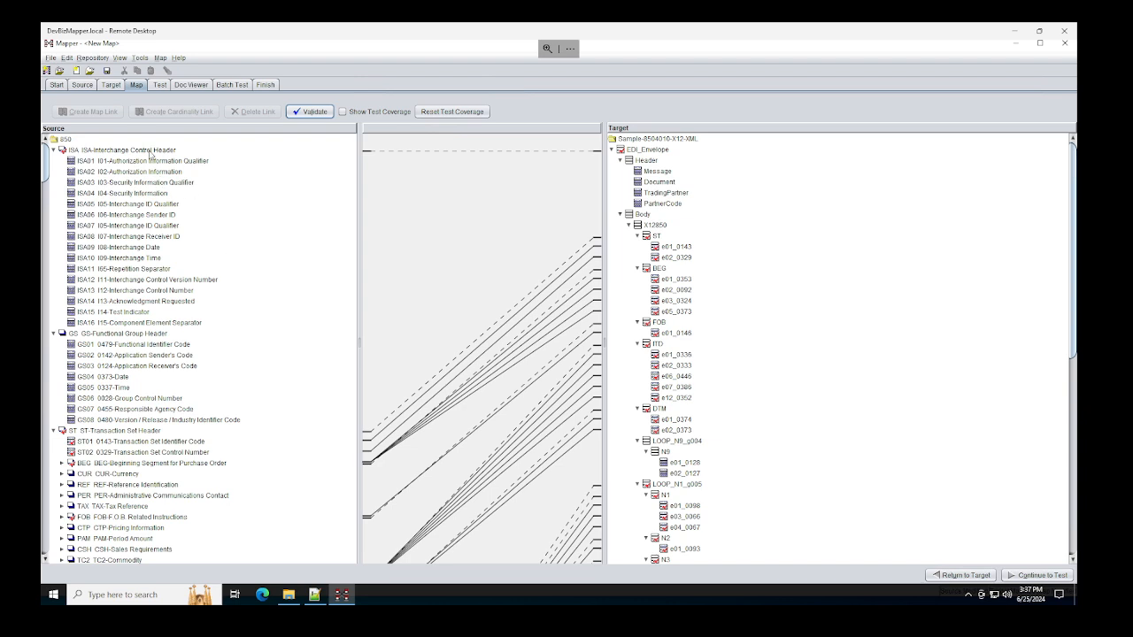
mouse_move(147, 155)
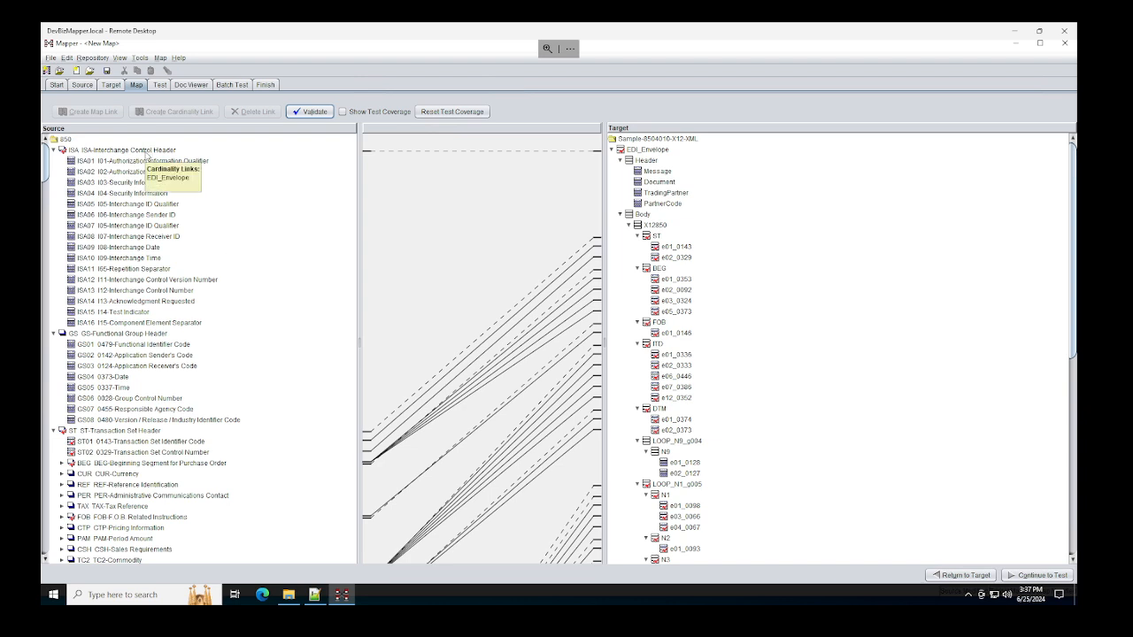
drag(147, 155, 648, 160)
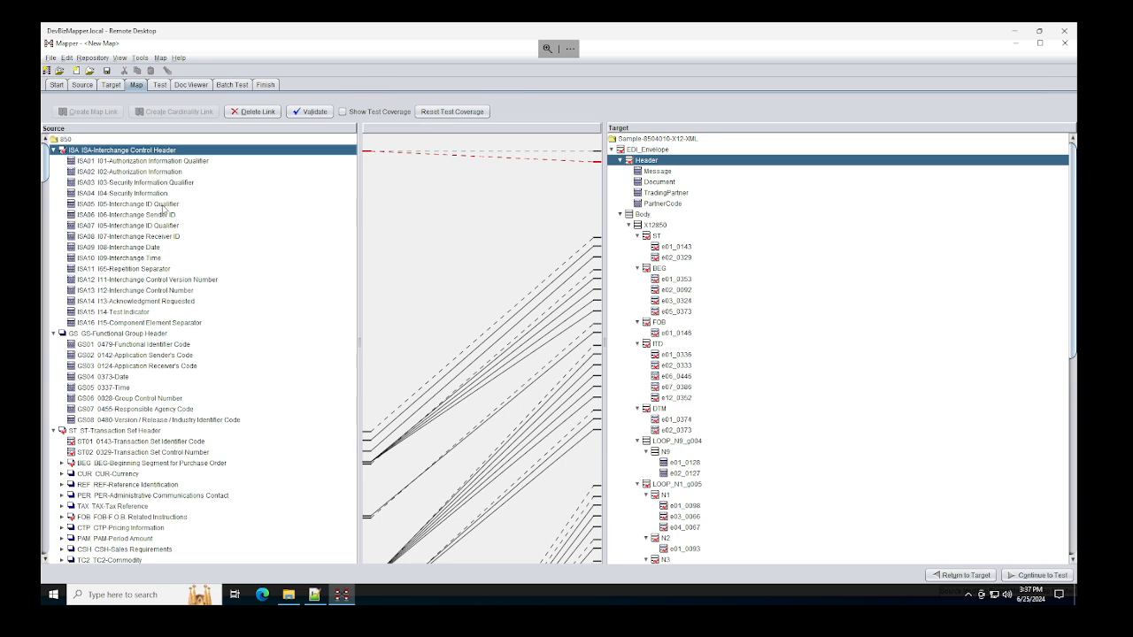
drag(164, 216, 677, 204)
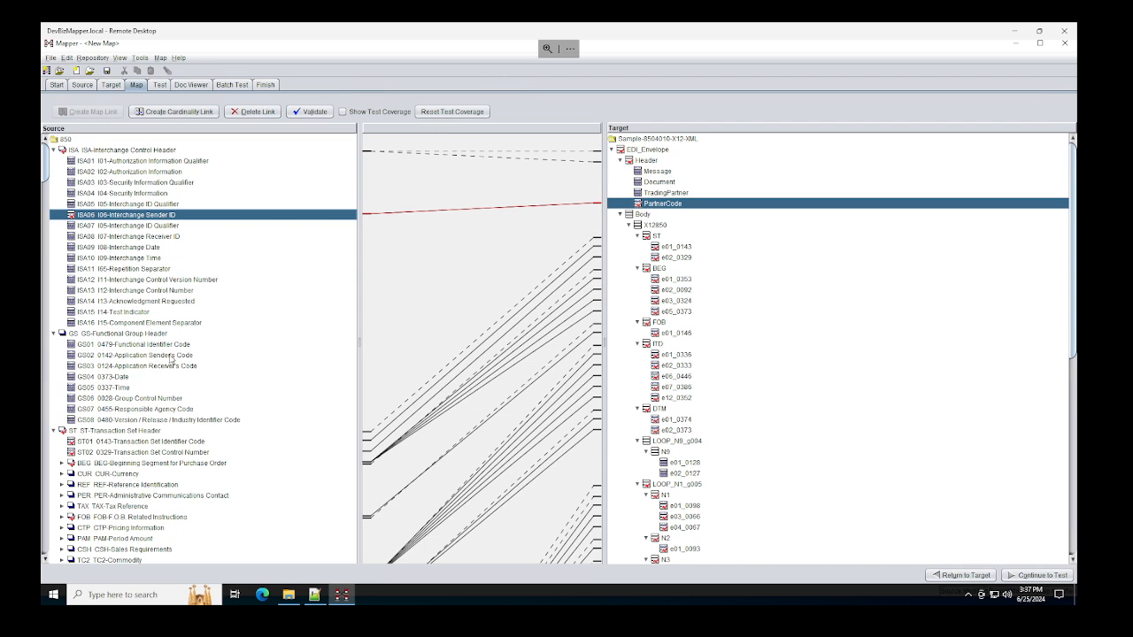
drag(174, 359, 695, 197)
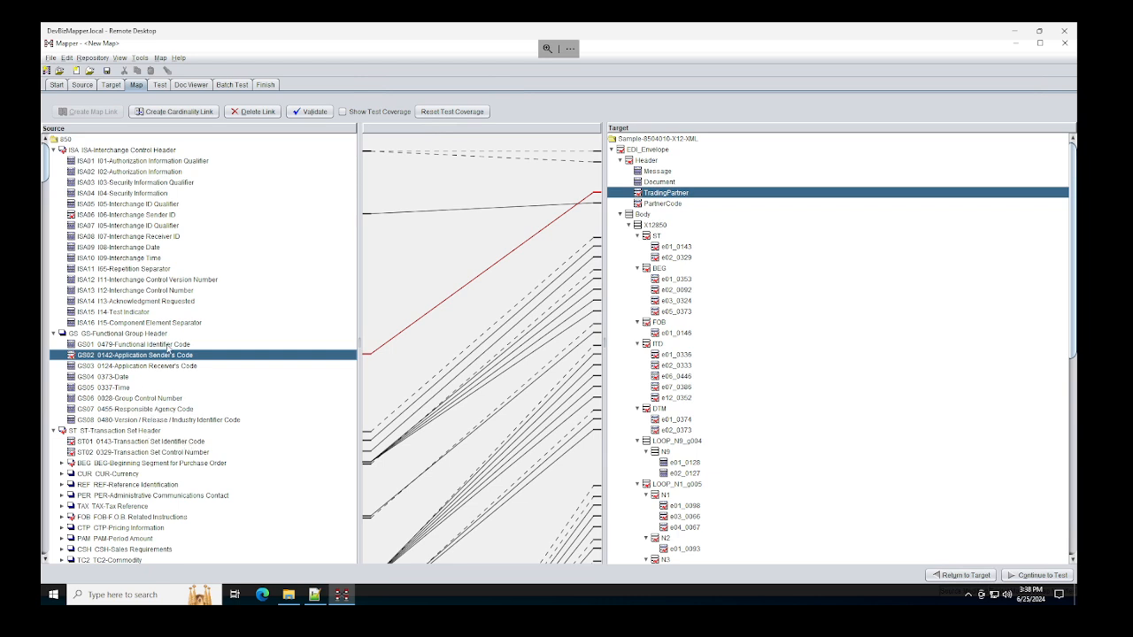
drag(167, 344, 658, 171)
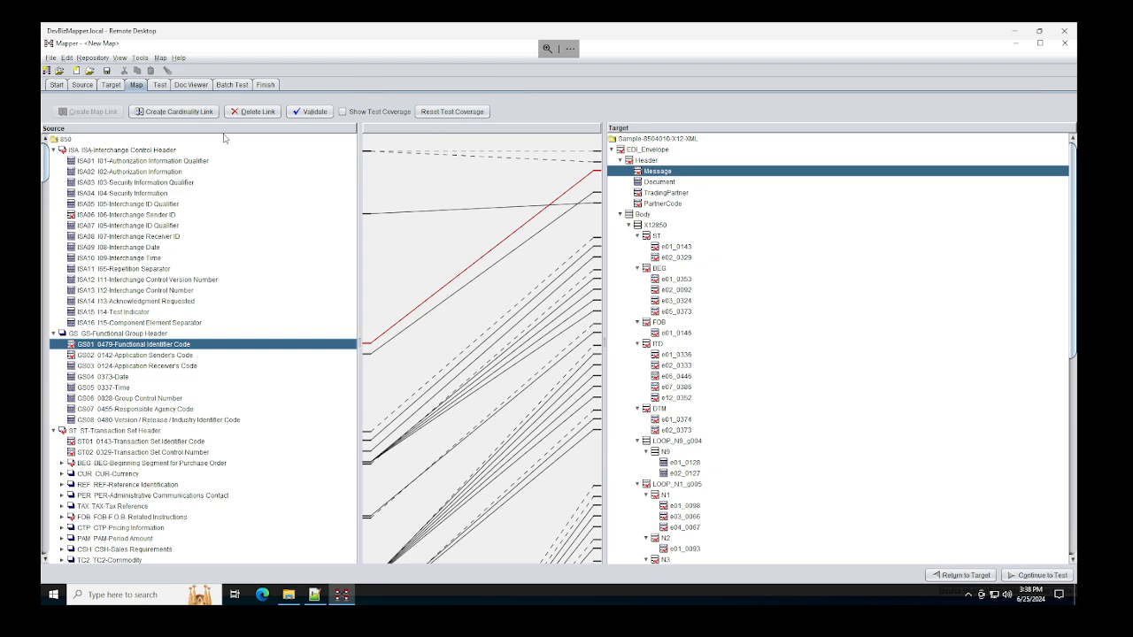
Step: Run a test translation and inspect the CMATD0008 error reporting 3 DTM instances where 1 is allowed
click(159, 85)
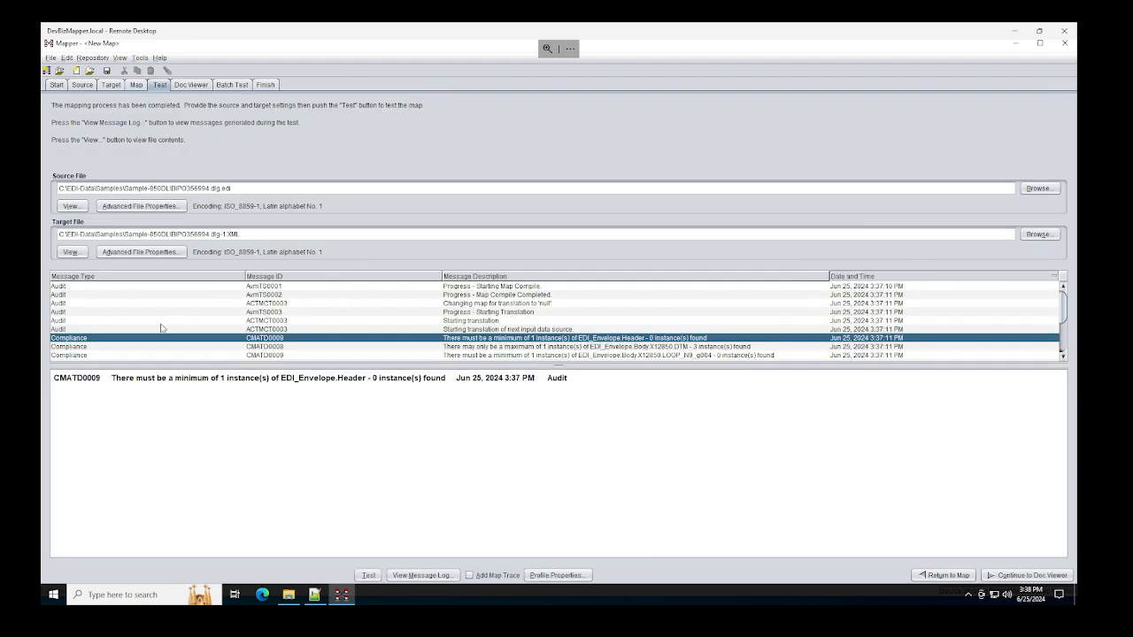
click(371, 577)
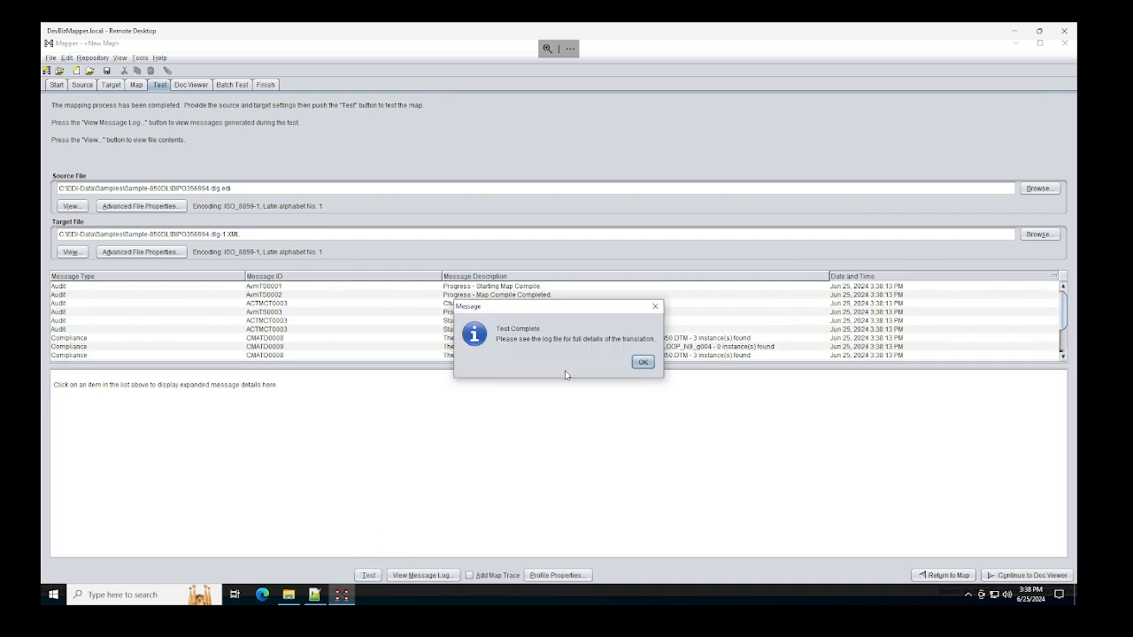
click(639, 363)
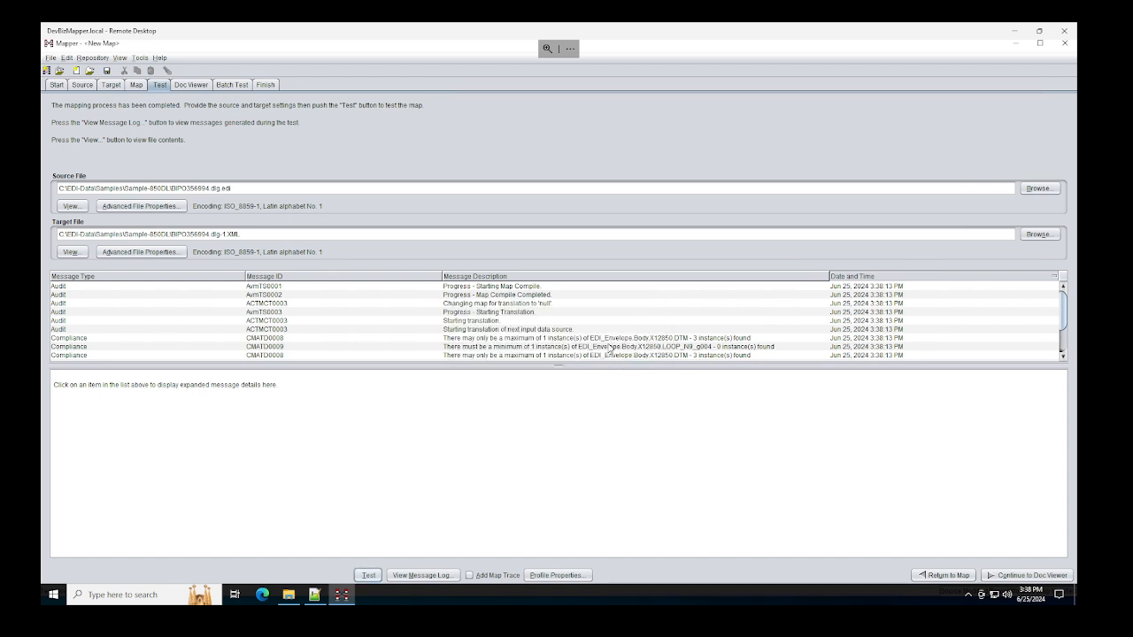
click(620, 341)
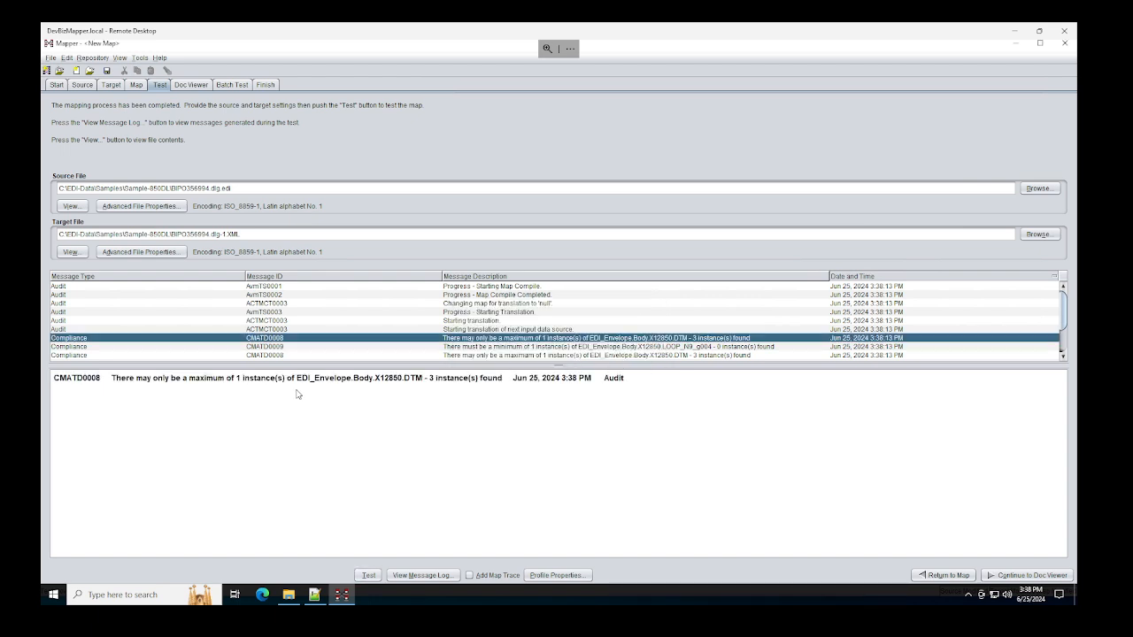
click(422, 381)
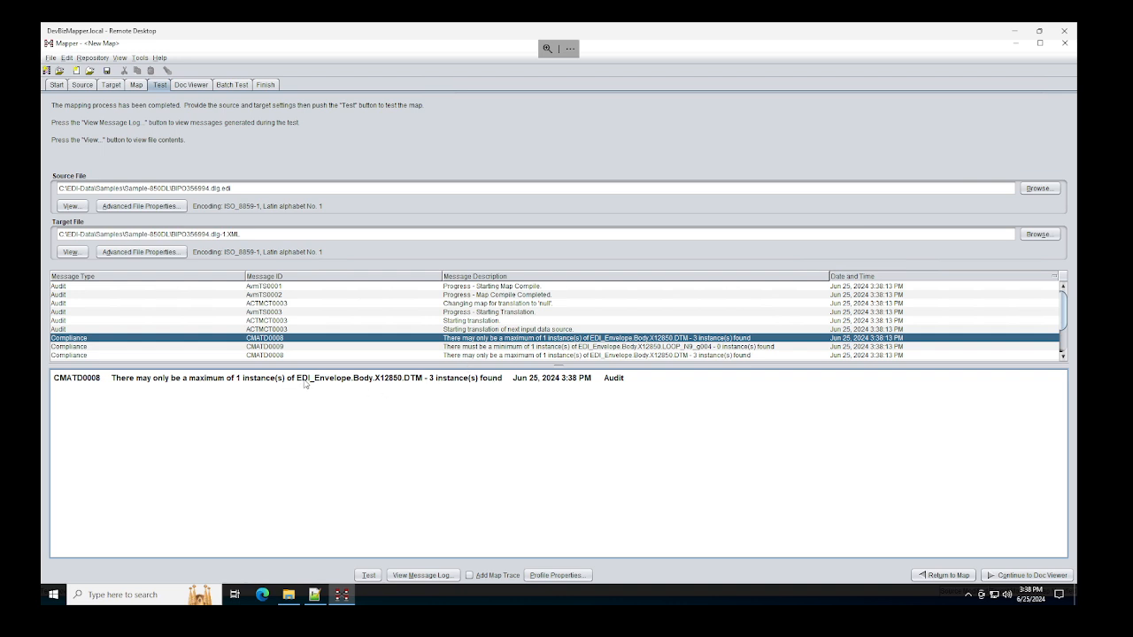
drag(297, 382, 352, 385)
Step: Find DTM under EDI_Envelope > Body in the map's target tree, then switch to the Target structure editor
click(135, 85)
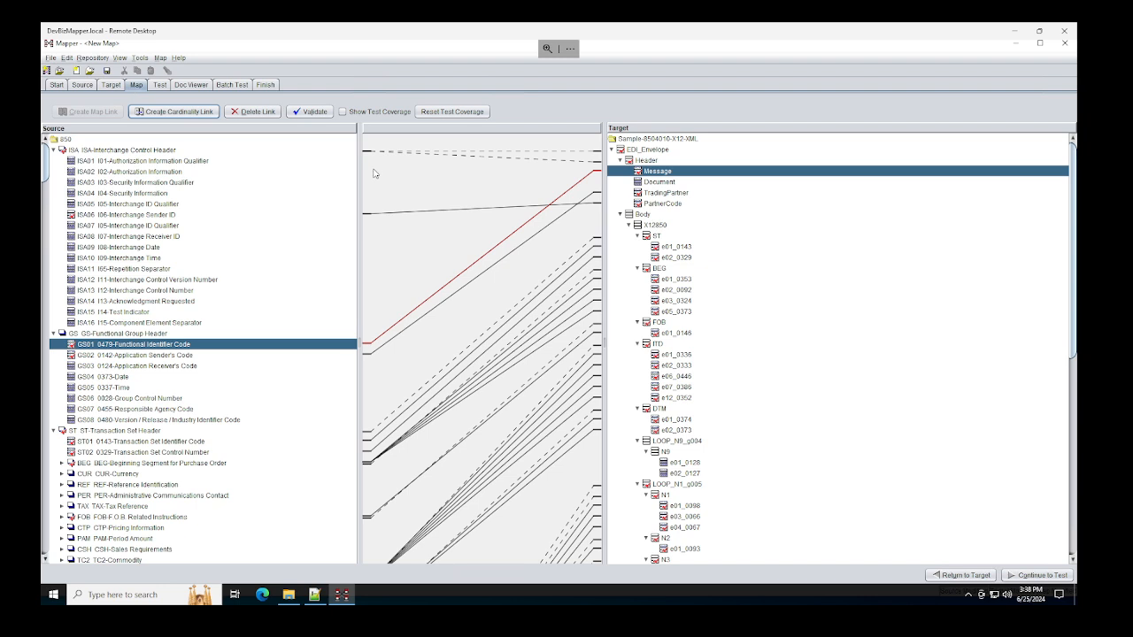
click(668, 150)
click(645, 215)
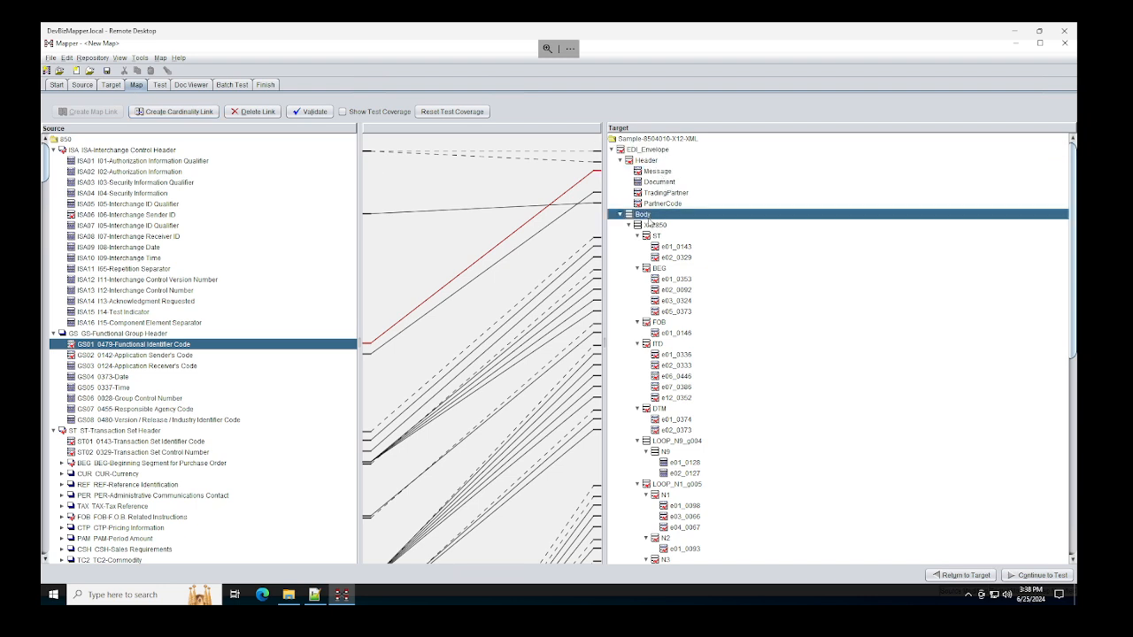
click(660, 410)
right_click(660, 410)
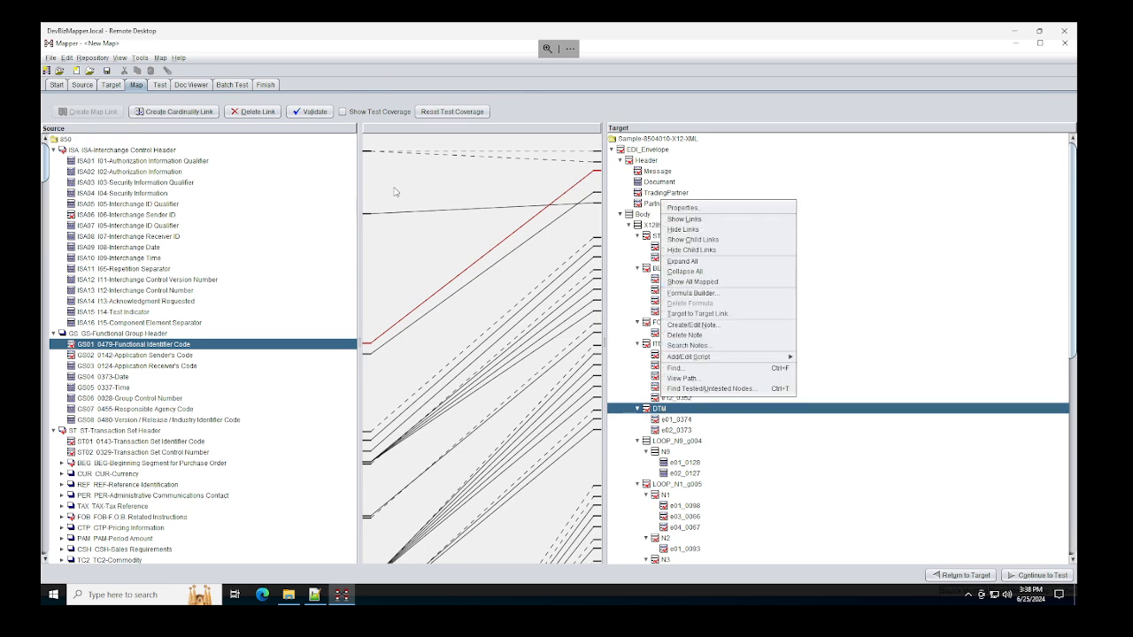
click(112, 94)
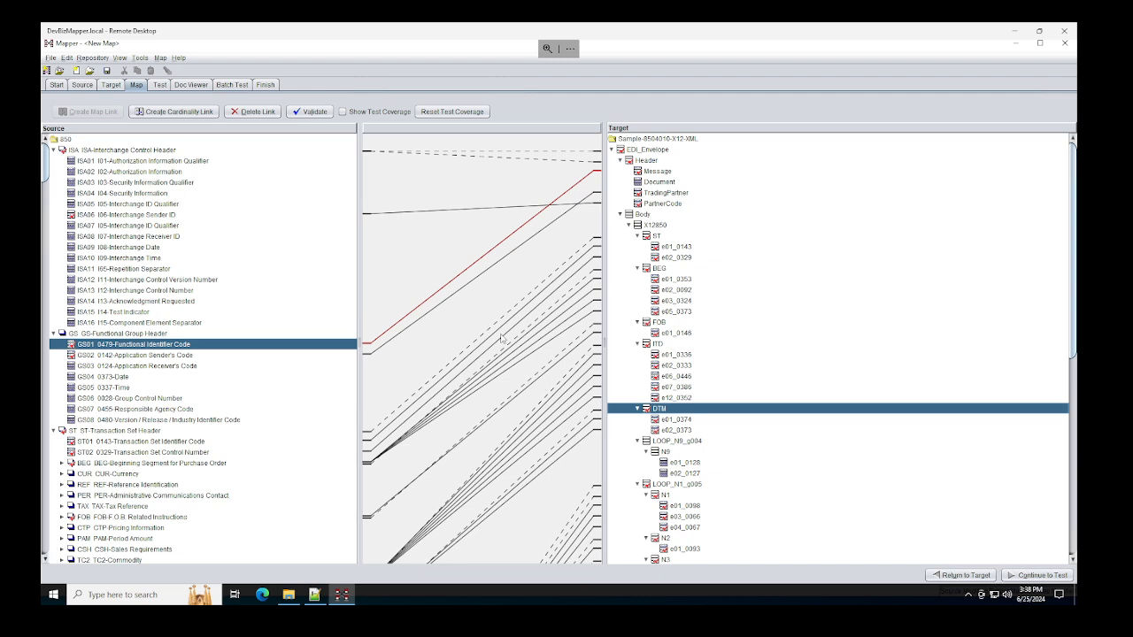
click(111, 84)
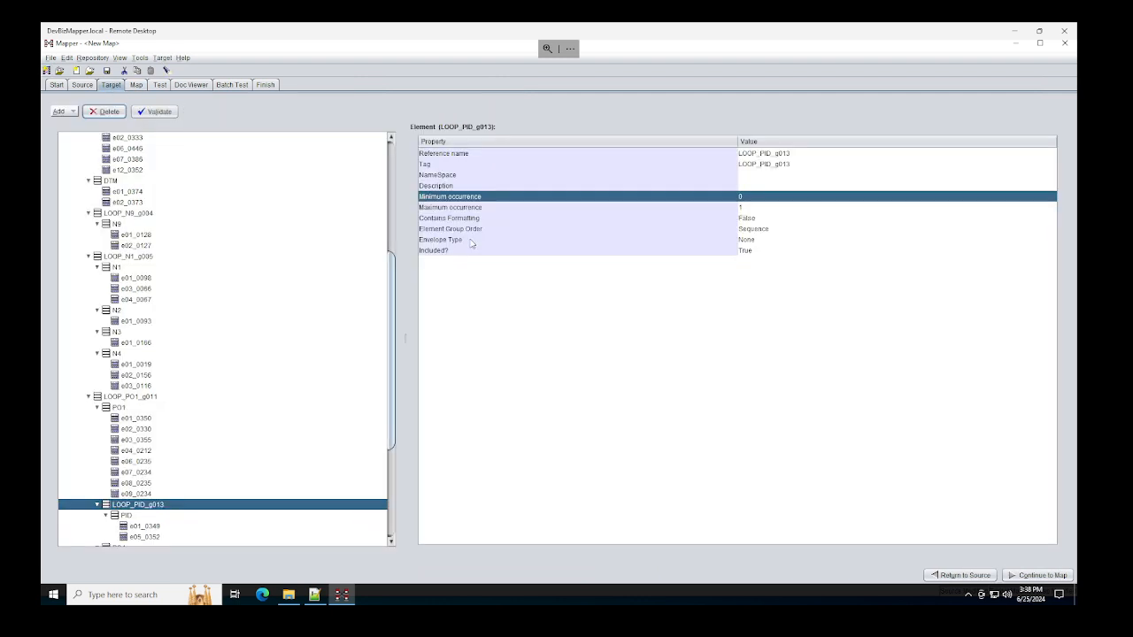
Step: Set DTM's Minimum occurrence to 0 and Maximum occurrence to * (unlimited)
scroll(155, 223, up, 7)
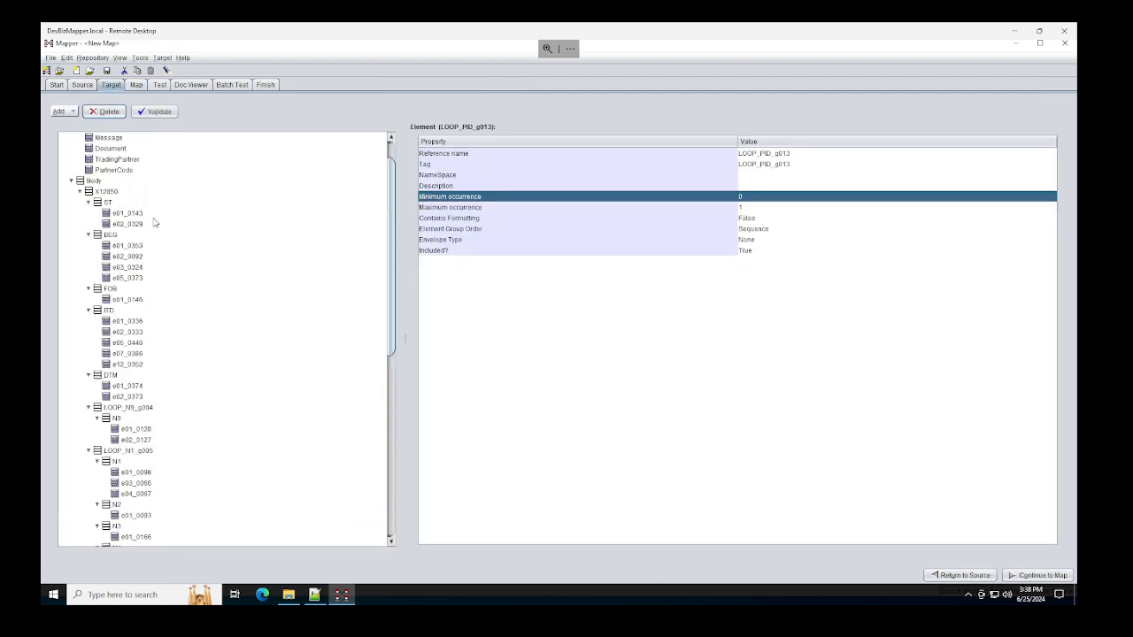
click(111, 407)
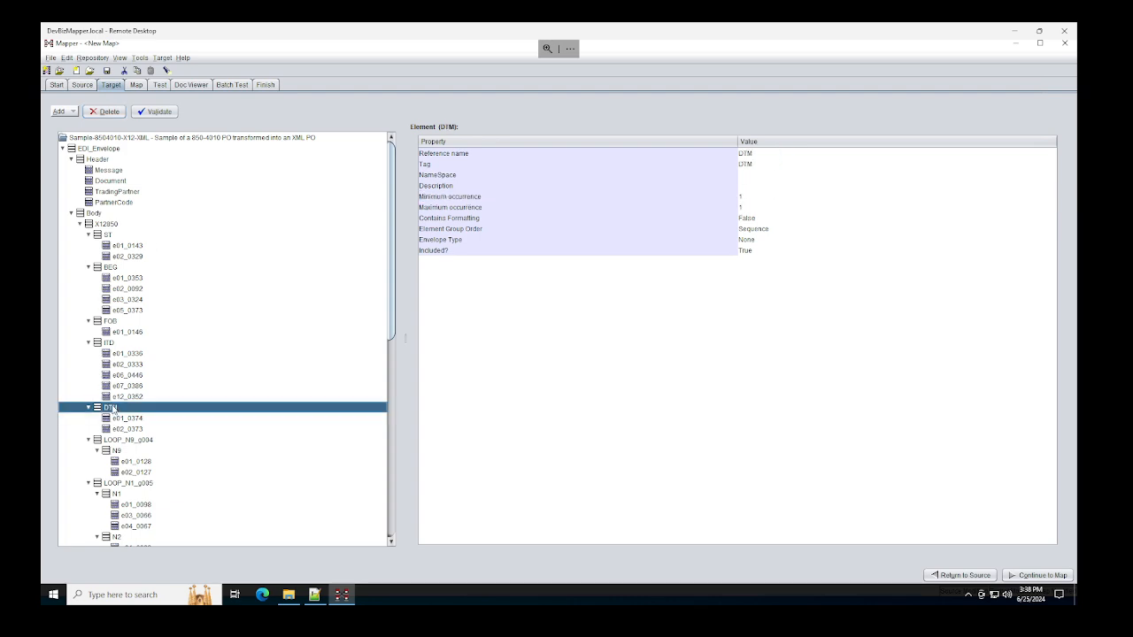
click(743, 209)
click(746, 210)
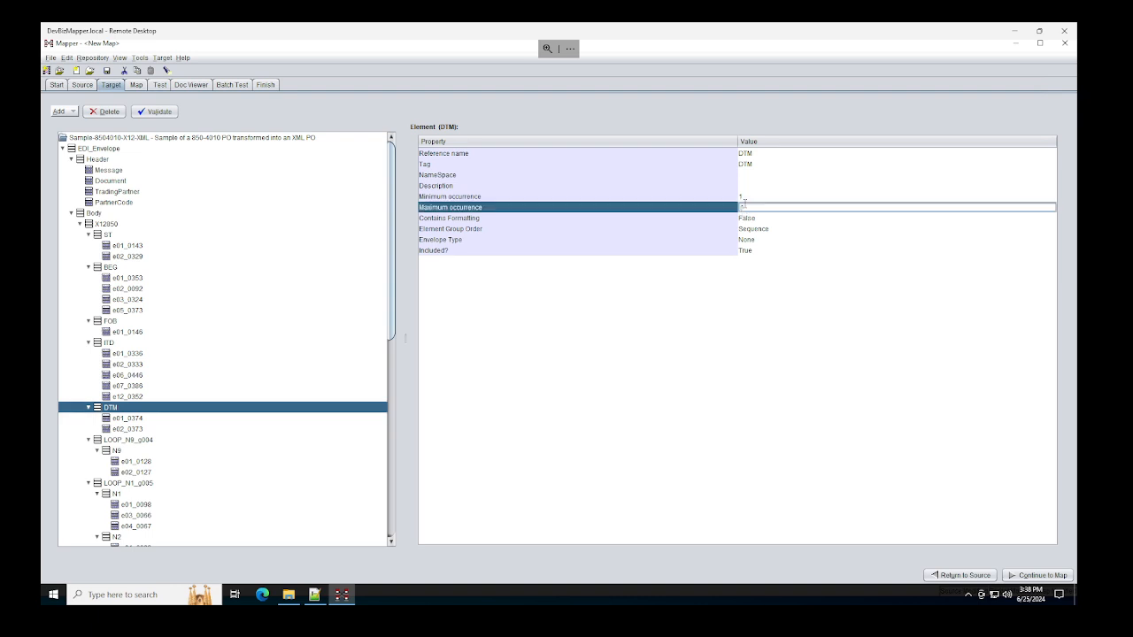
click(743, 197)
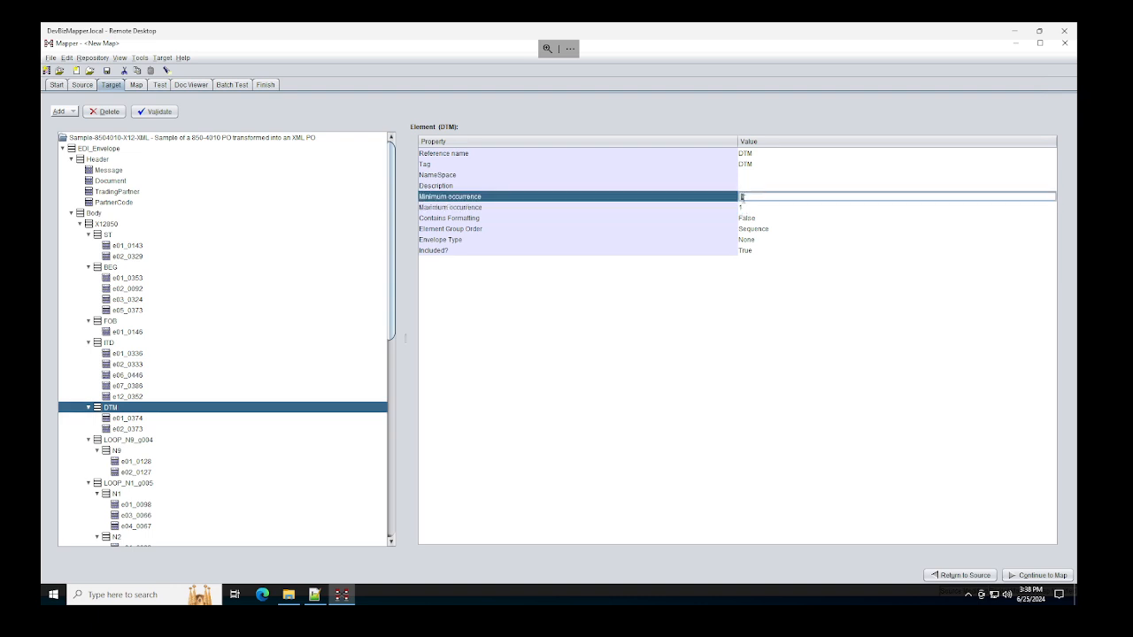
text(0)
key(Return)
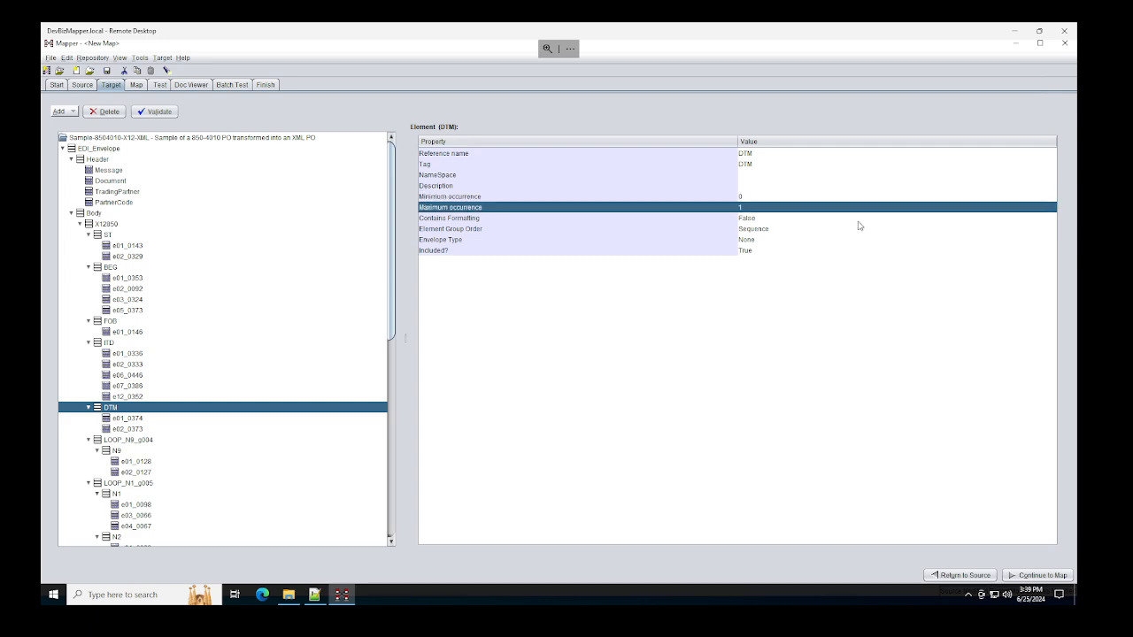
text(0)
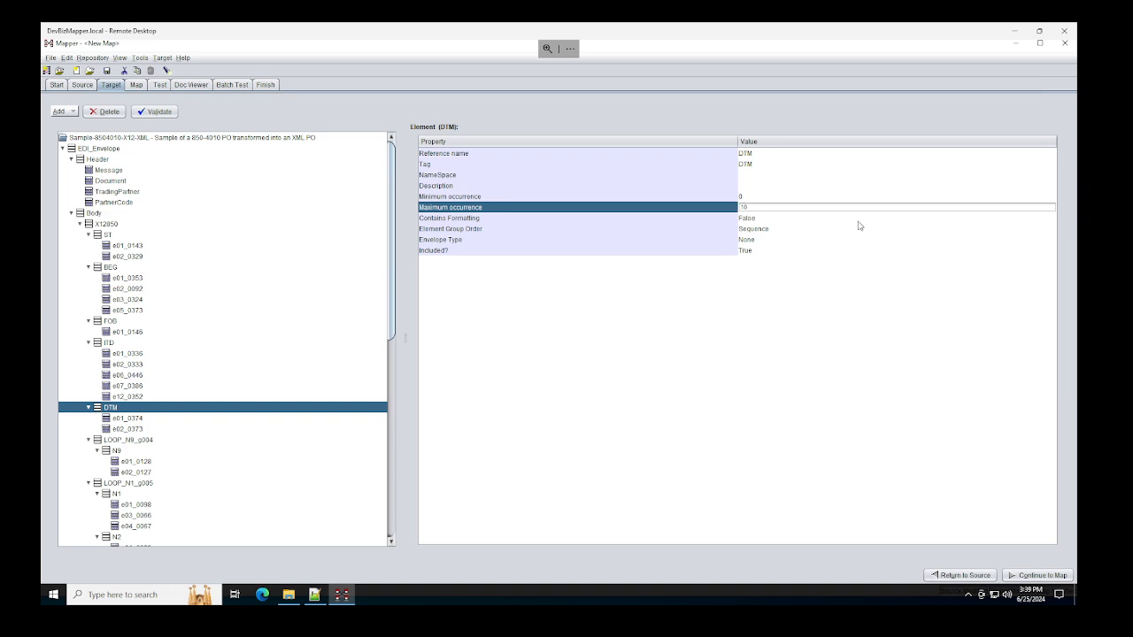
drag(794, 209, 726, 214)
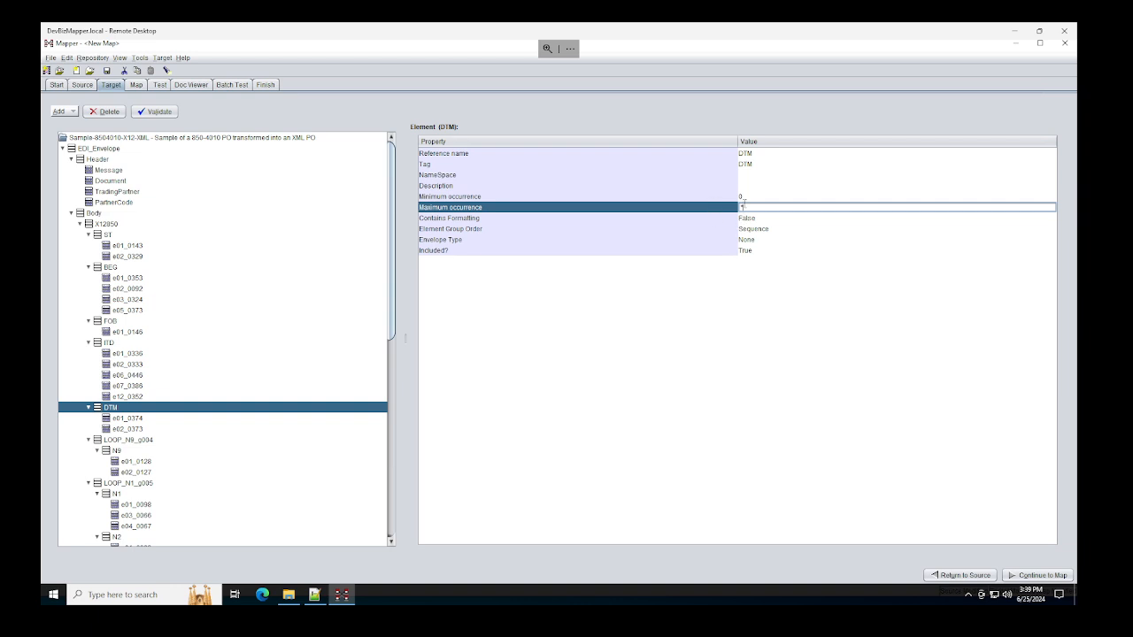
text(*)
click(711, 236)
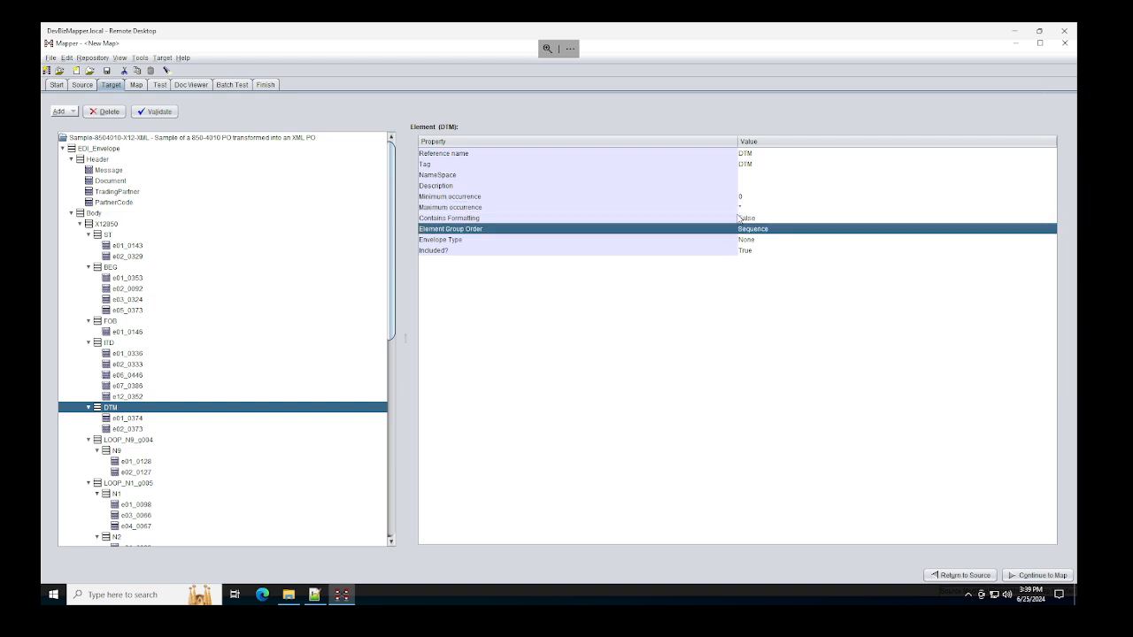
Step: Validate the target structure, close the report, and reselect DTM's Maximum occurrence for editing
click(164, 112)
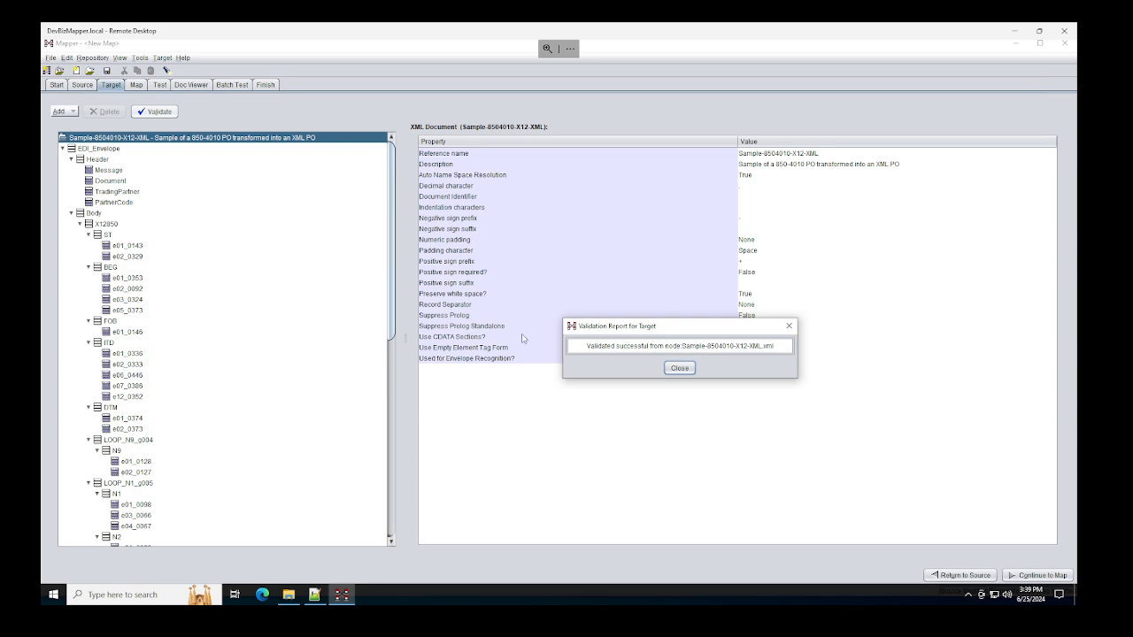
click(679, 368)
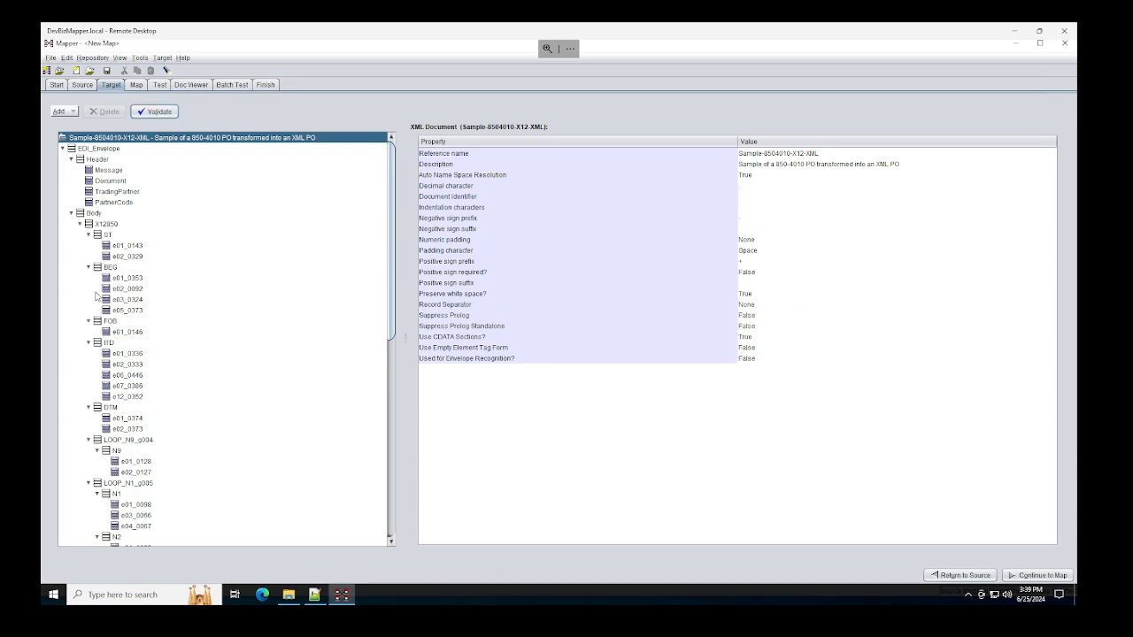
click(113, 408)
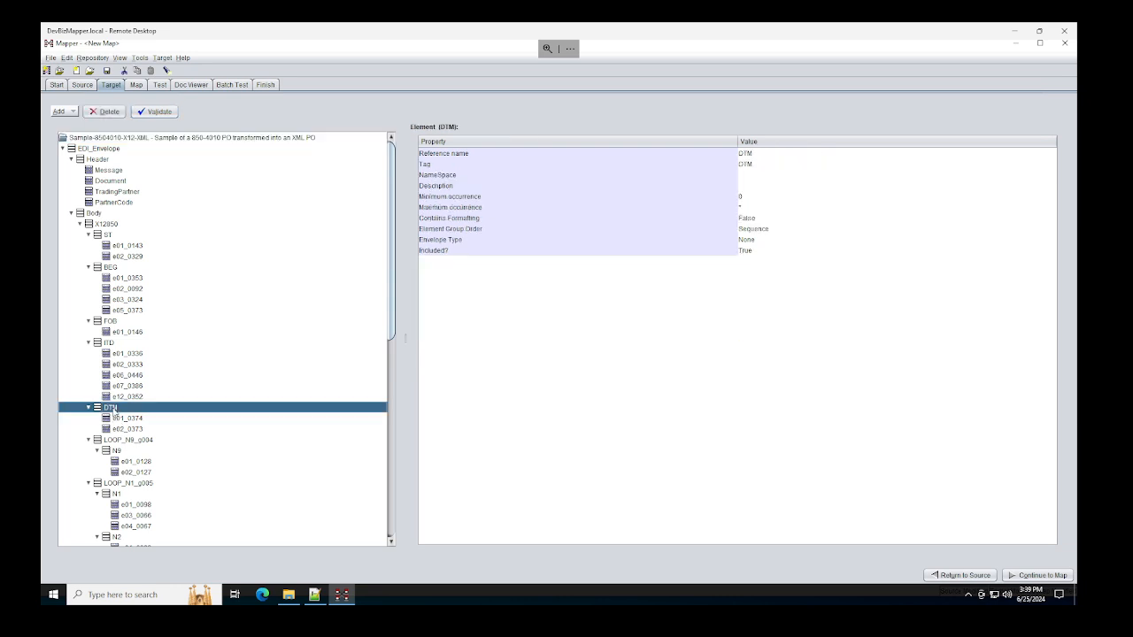
click(748, 207)
click(750, 207)
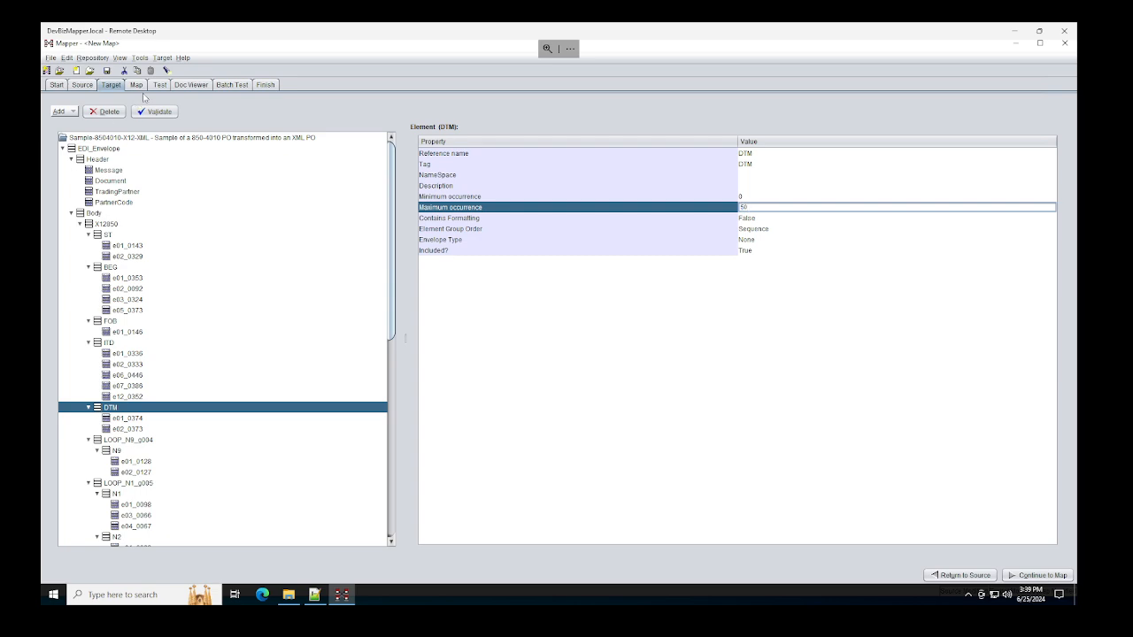
Step: Rerun the test translation and review the first compliance error's details
click(159, 85)
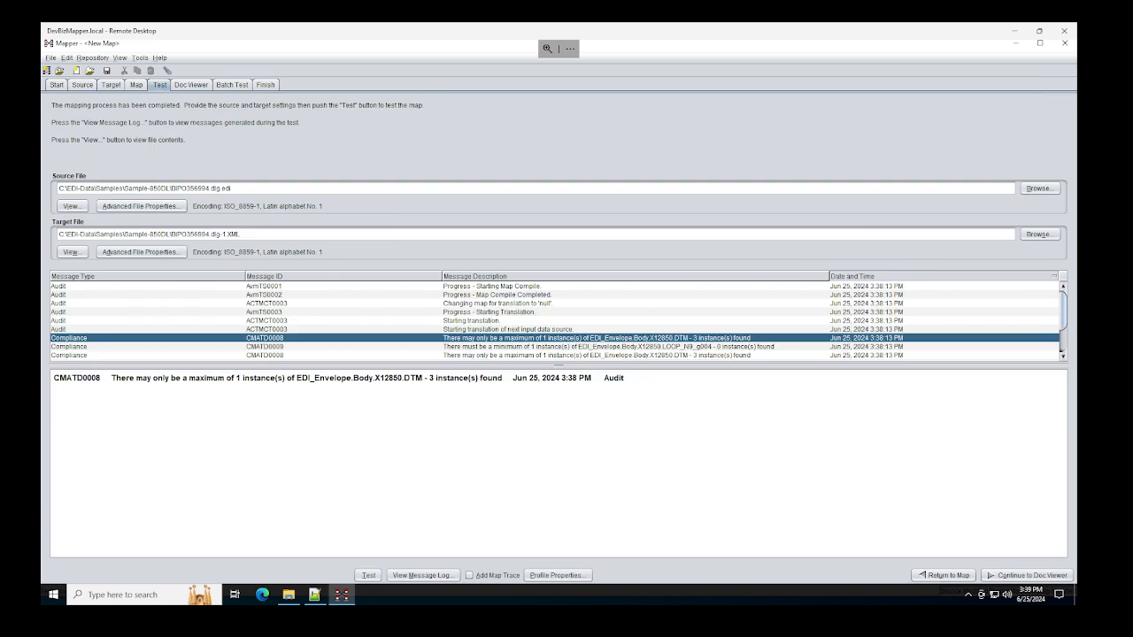
click(368, 576)
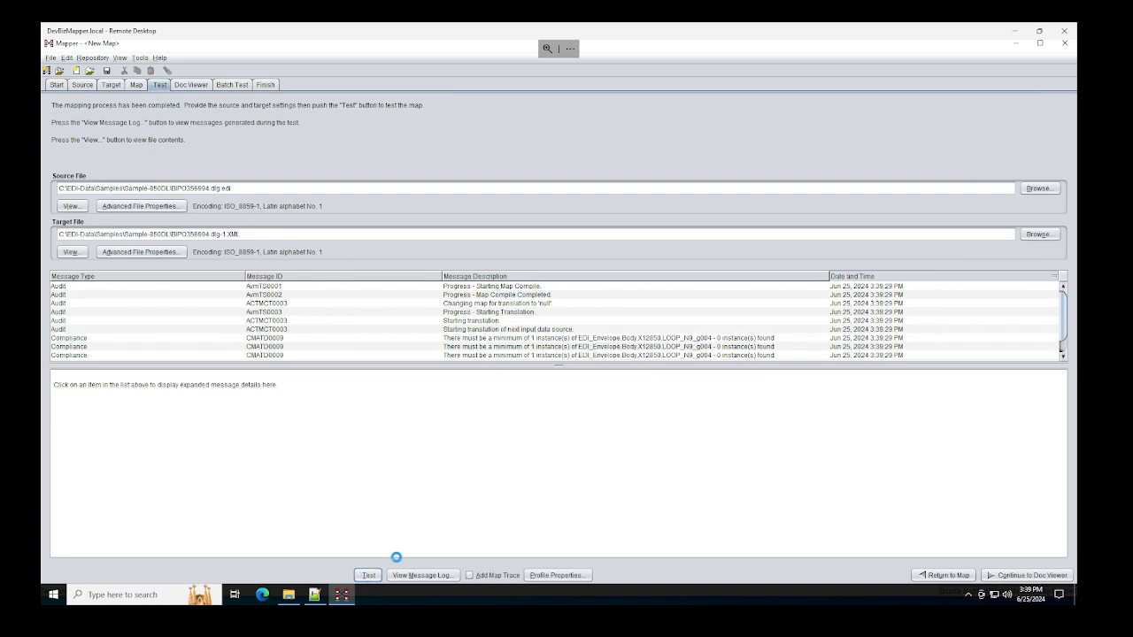
click(643, 362)
click(677, 338)
scroll(290, 332, down, 1)
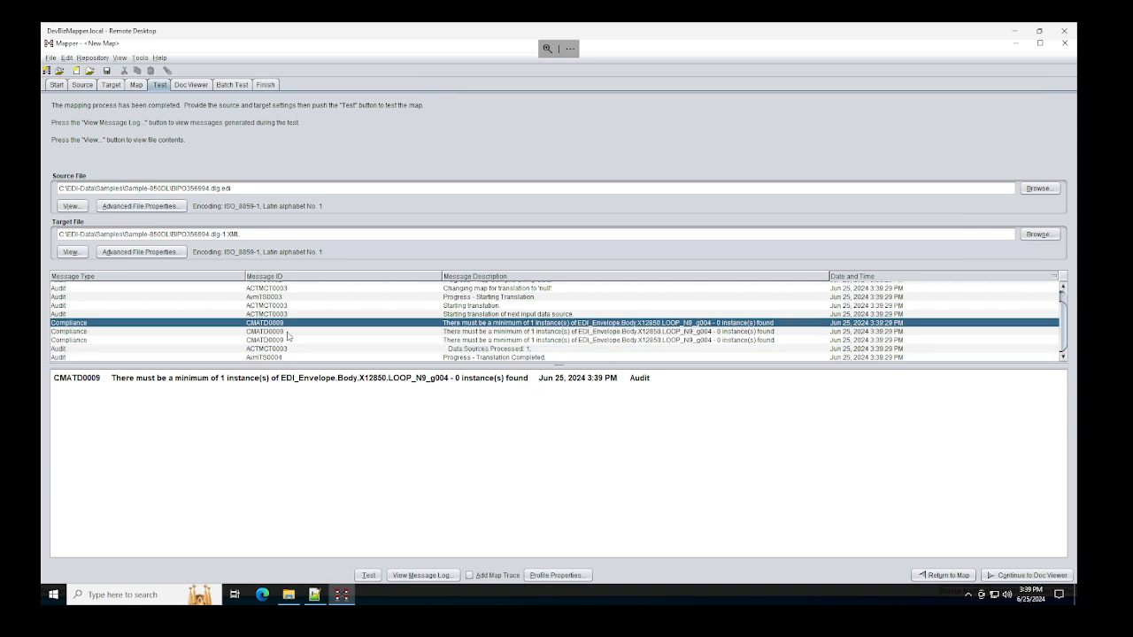
scroll(289, 335, up, 1)
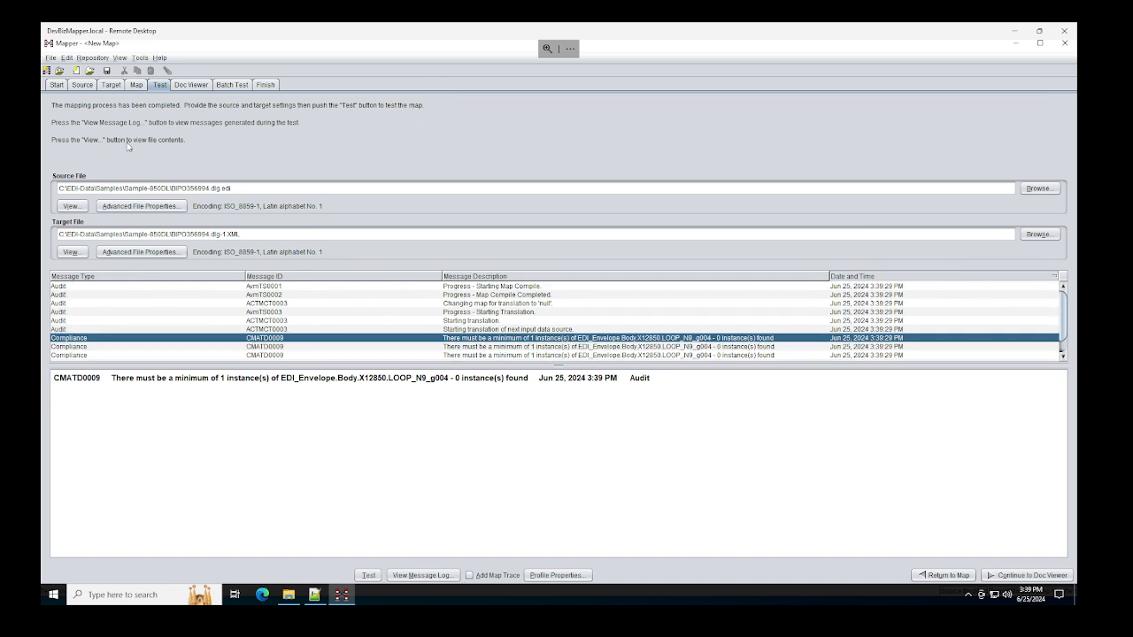
Step: Delete the ST header-to-ST link, rerun the test translation, and return to the map
click(135, 85)
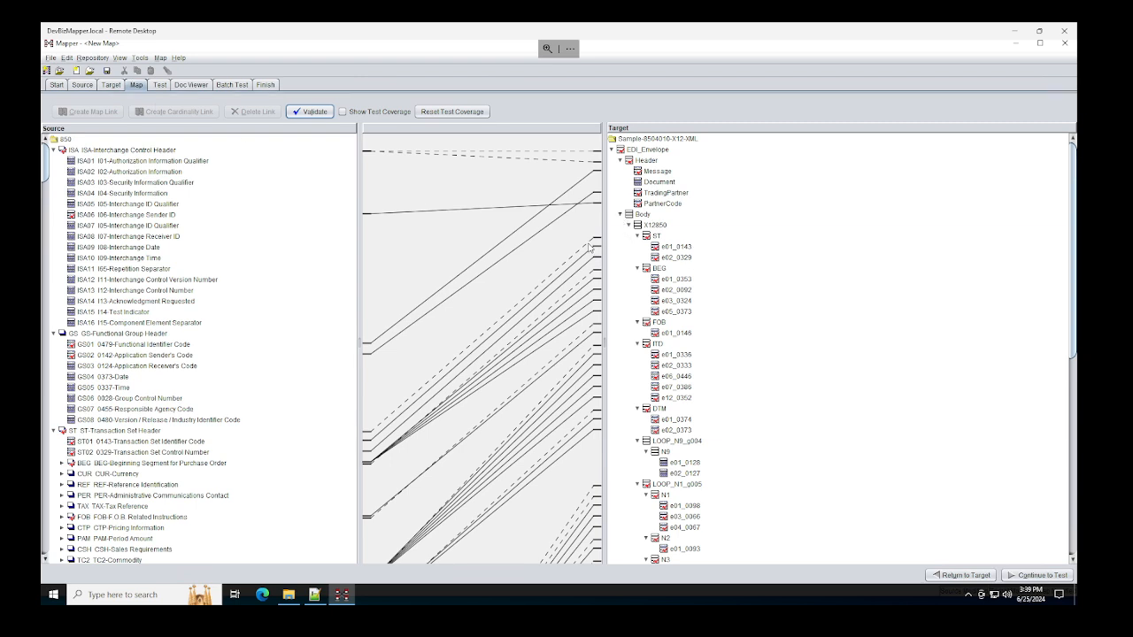
click(589, 248)
click(254, 111)
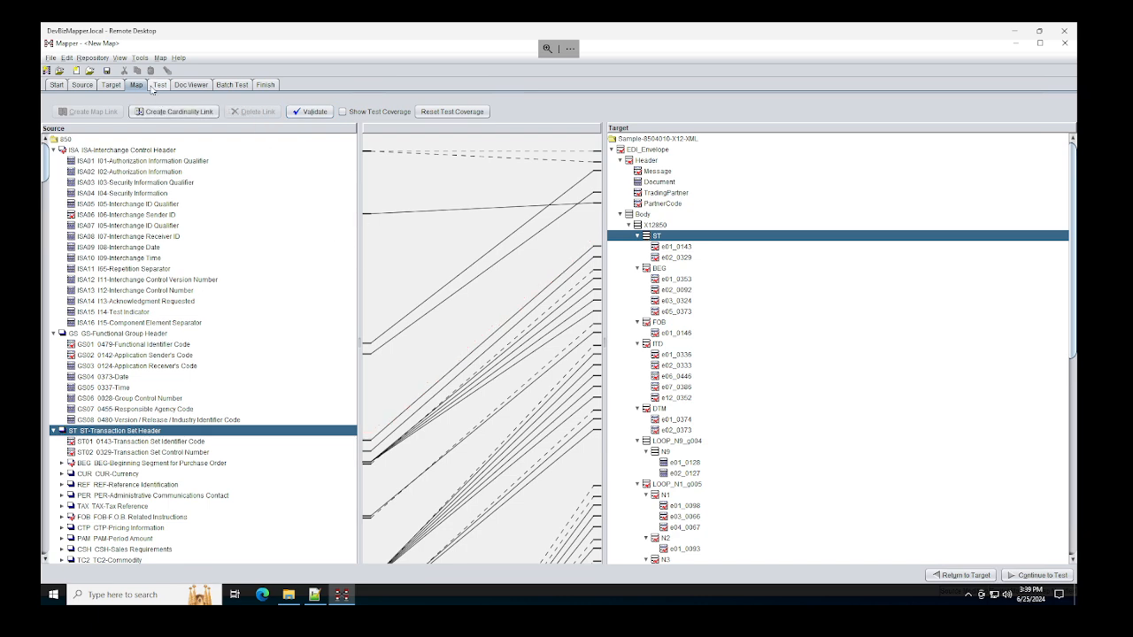
click(159, 85)
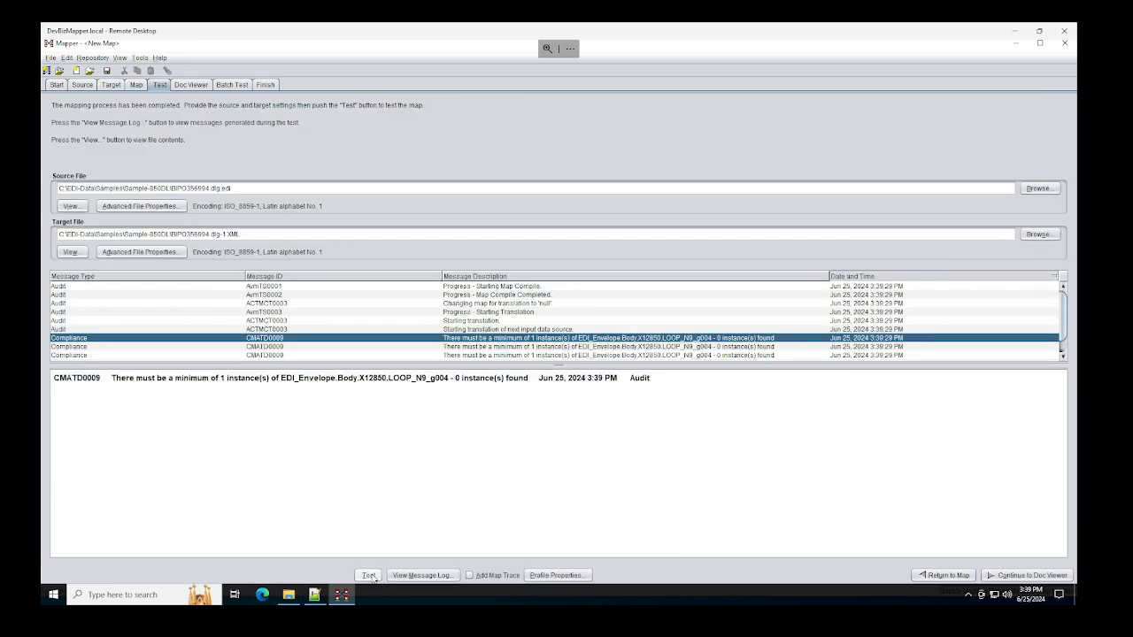
click(368, 575)
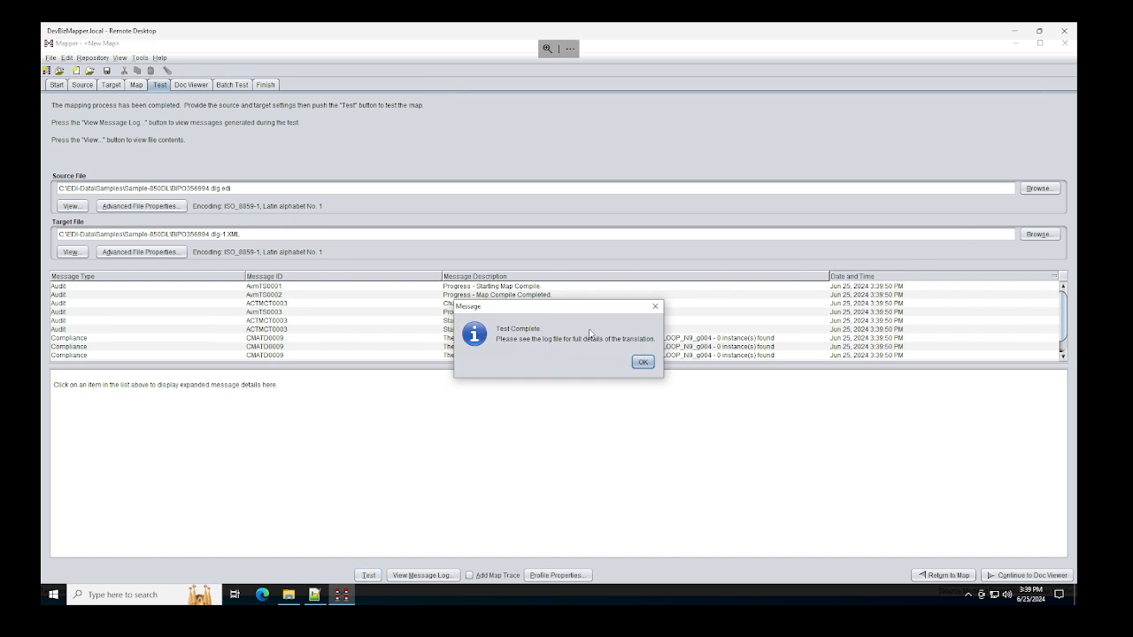
click(644, 364)
scroll(329, 324, down, 1)
scroll(330, 327, up, 1)
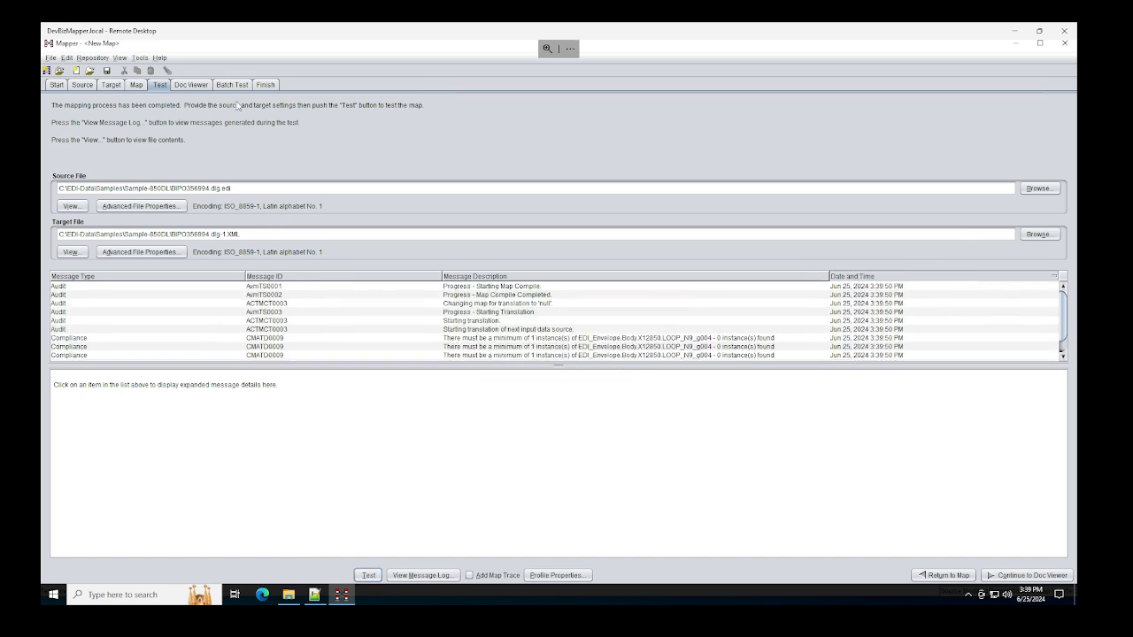
click(136, 85)
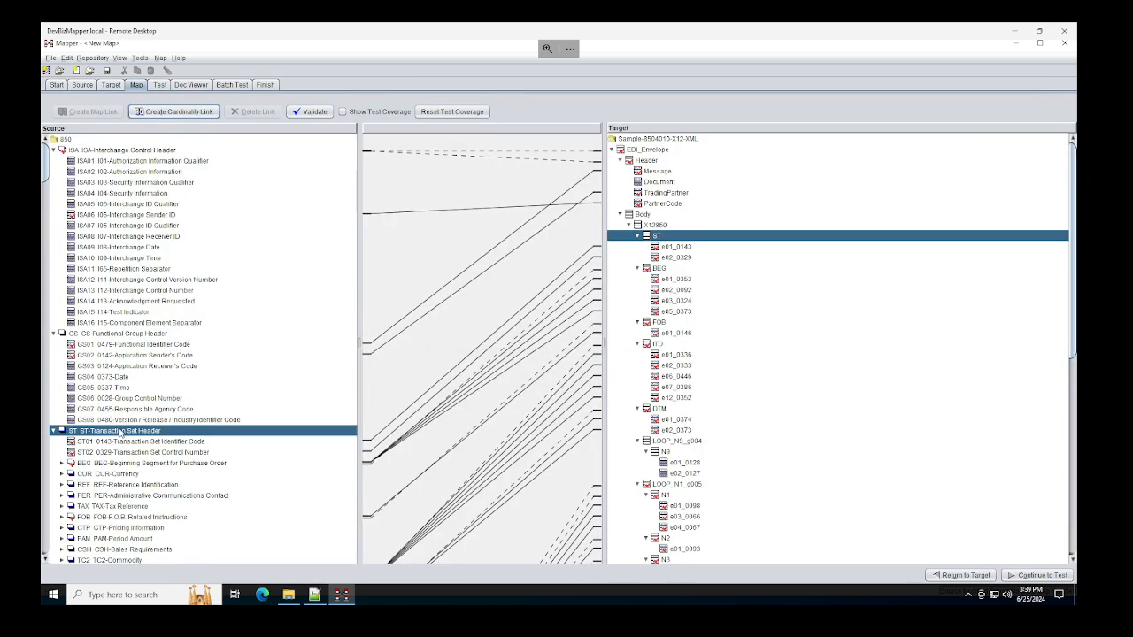
Step: Create cardinality links from source ST to target ST and to target Body
click(173, 112)
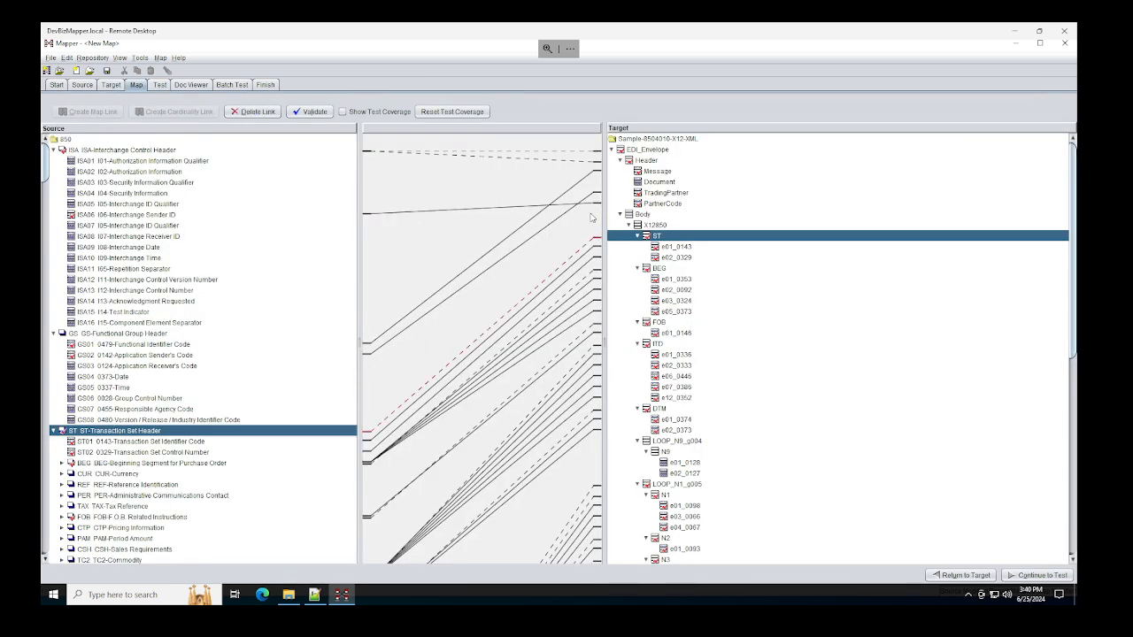
click(641, 217)
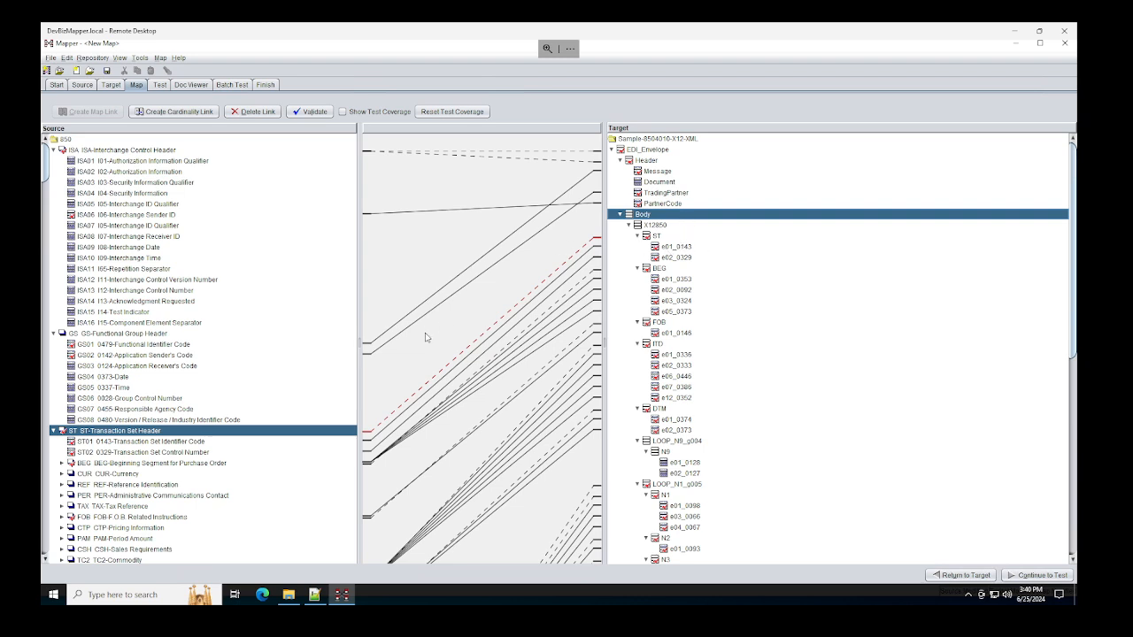
click(188, 113)
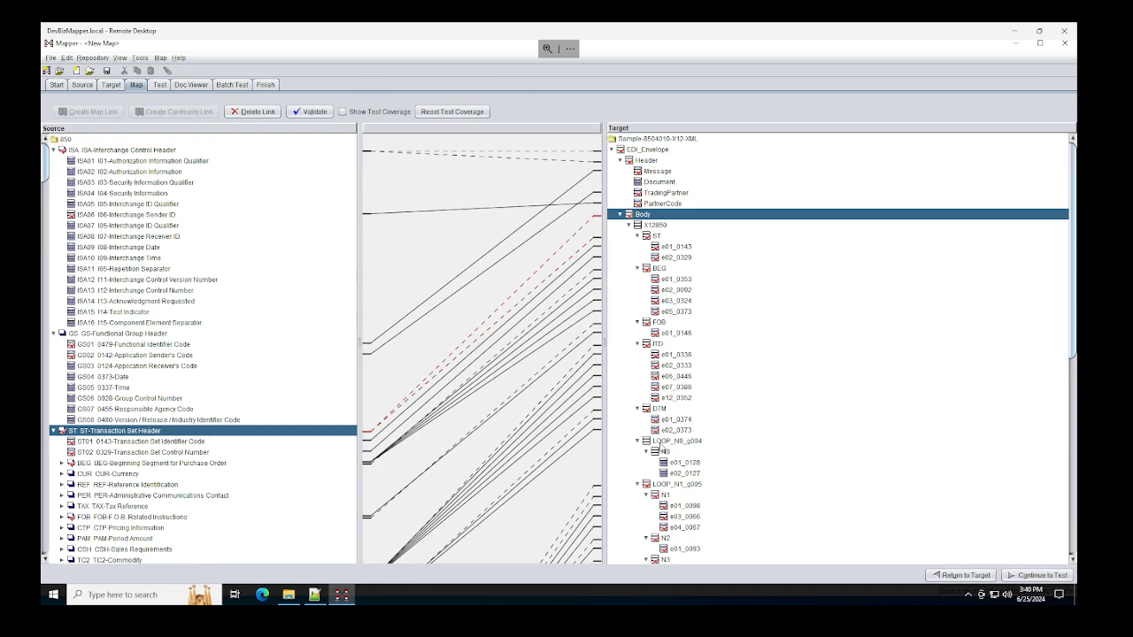
Step: Delete the DTM mapping link, validate the map showing four errors, and select source DTM
scroll(638, 469, down, 2)
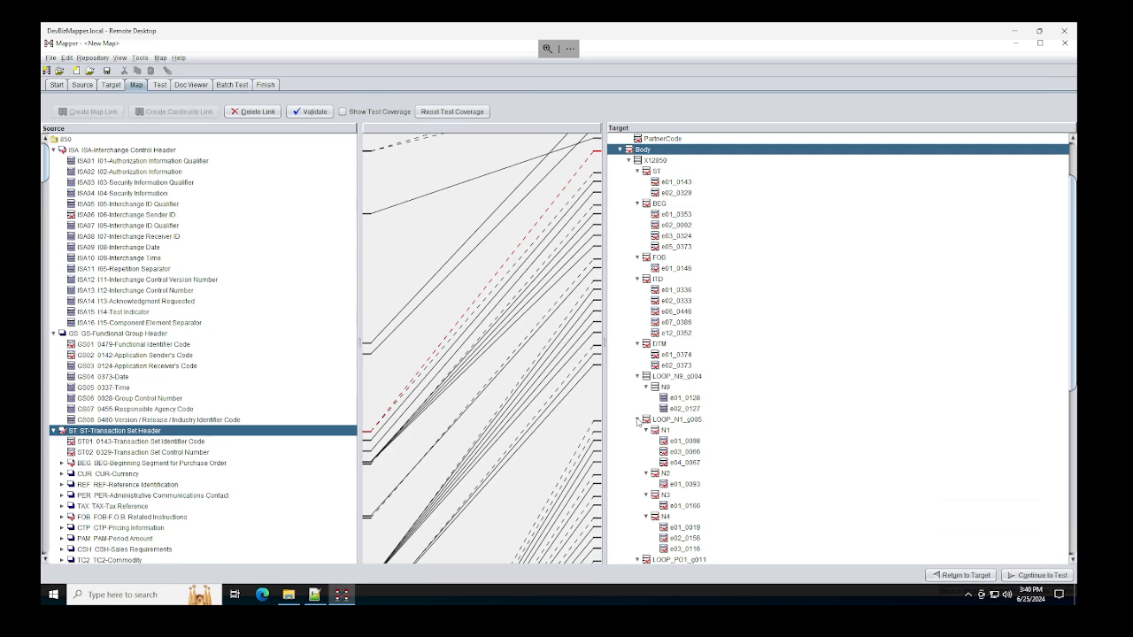
click(594, 360)
key(Delete)
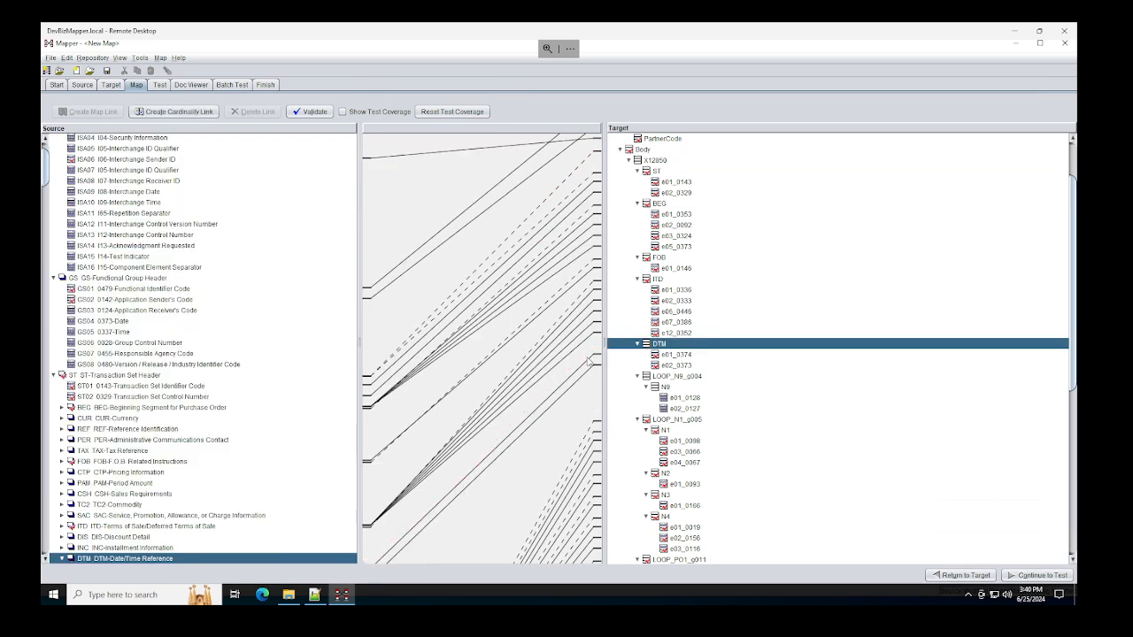
click(310, 112)
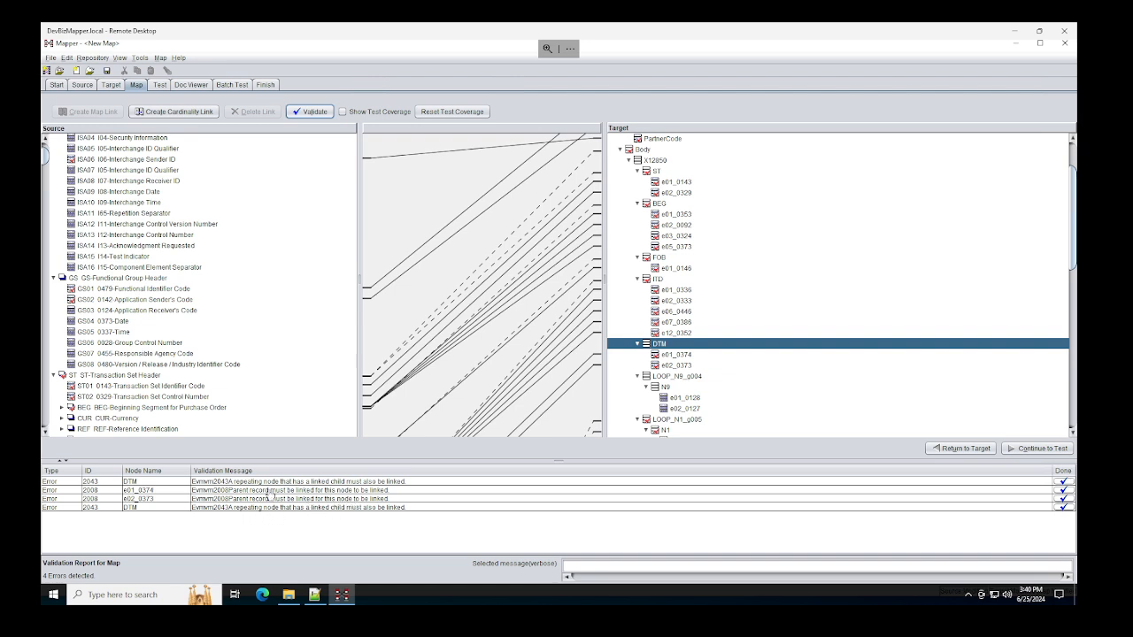
scroll(285, 383, down, 5)
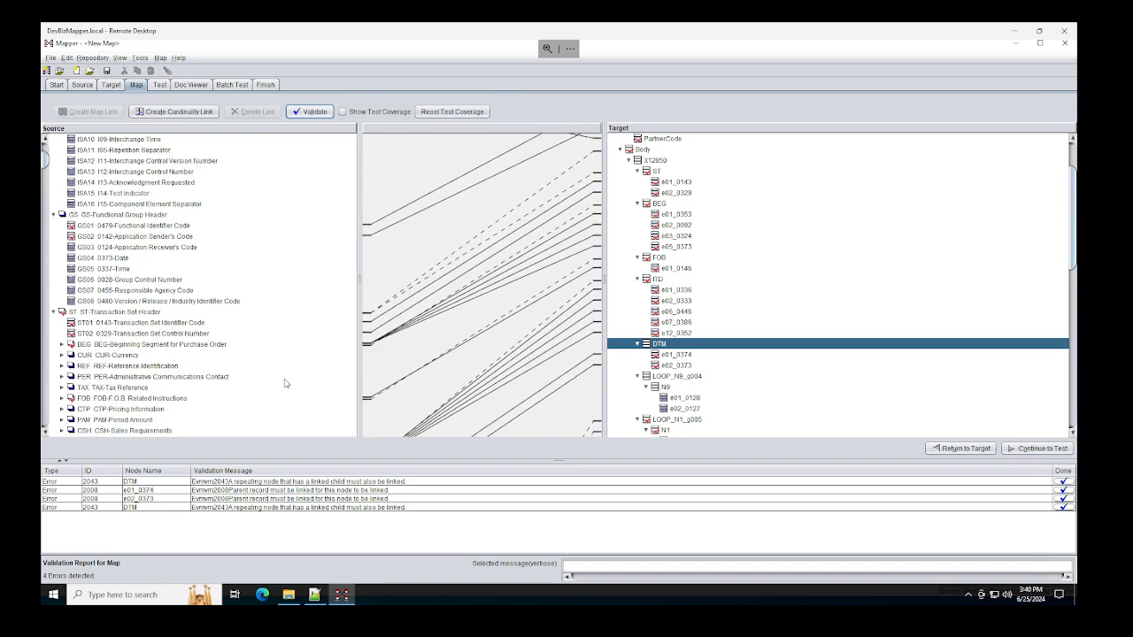
click(285, 396)
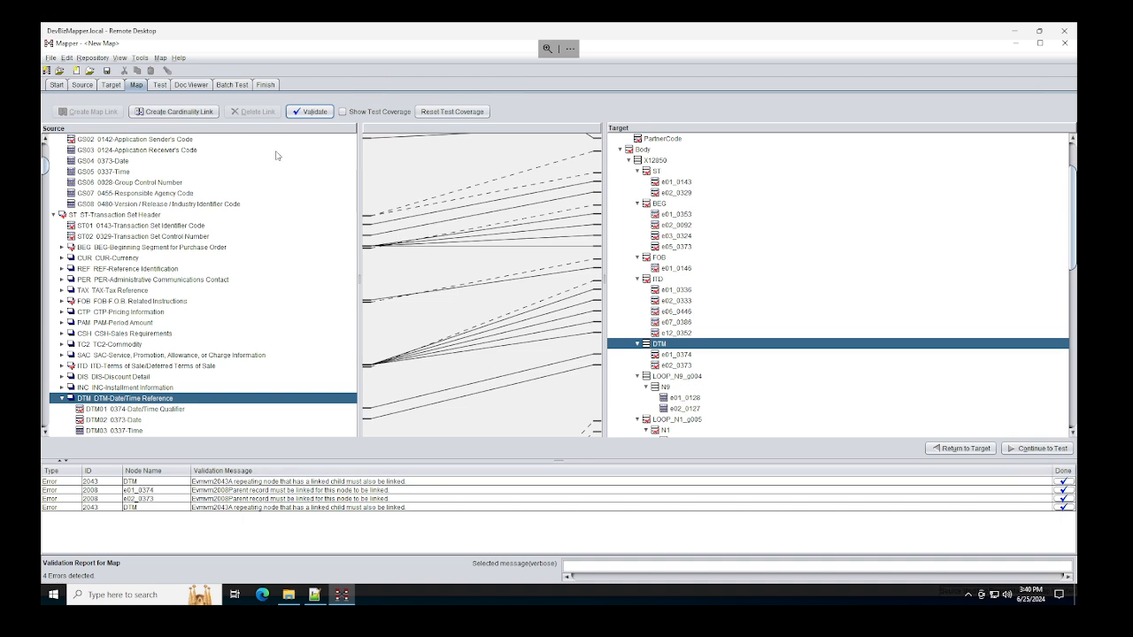
click(157, 84)
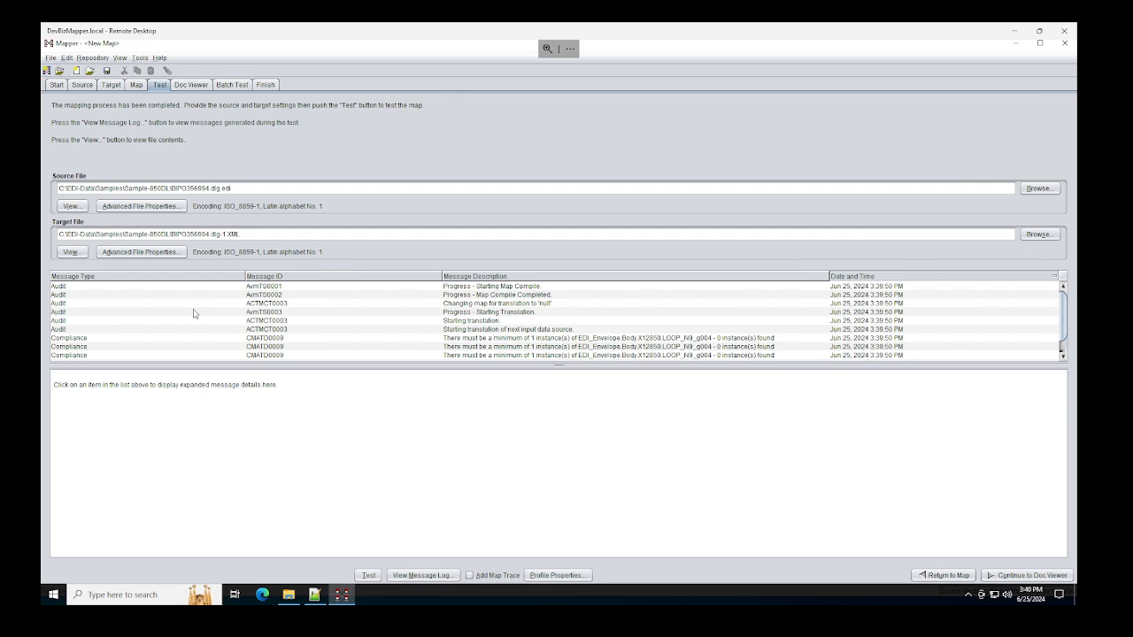
Step: Try the test run, then jump from the pre-test DTM validation error back to the map
click(371, 577)
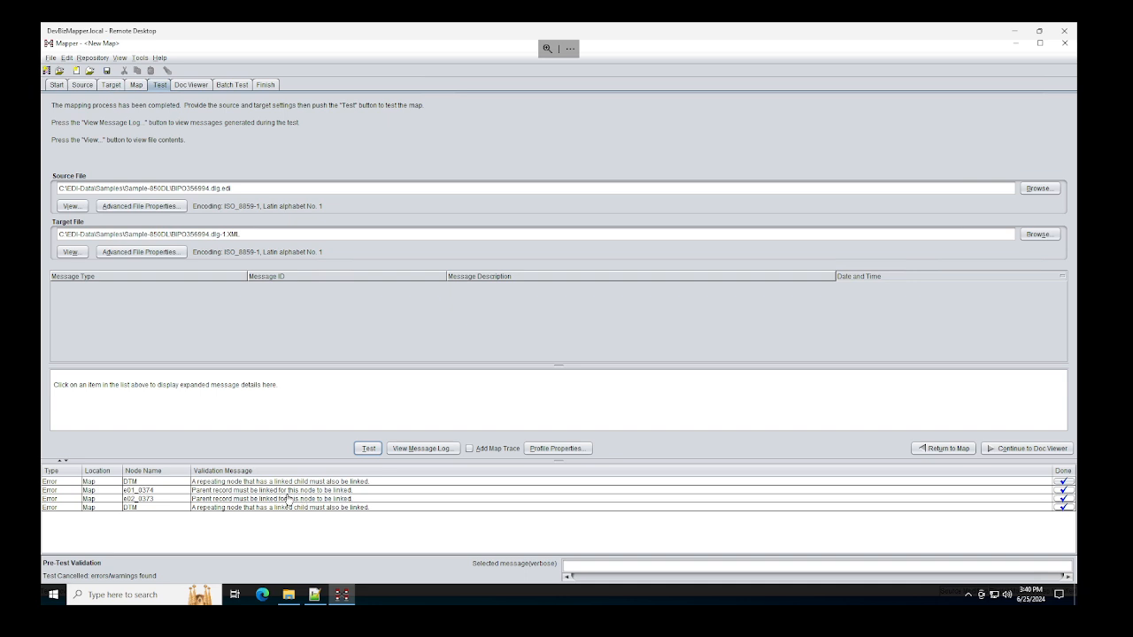
double_click(139, 484)
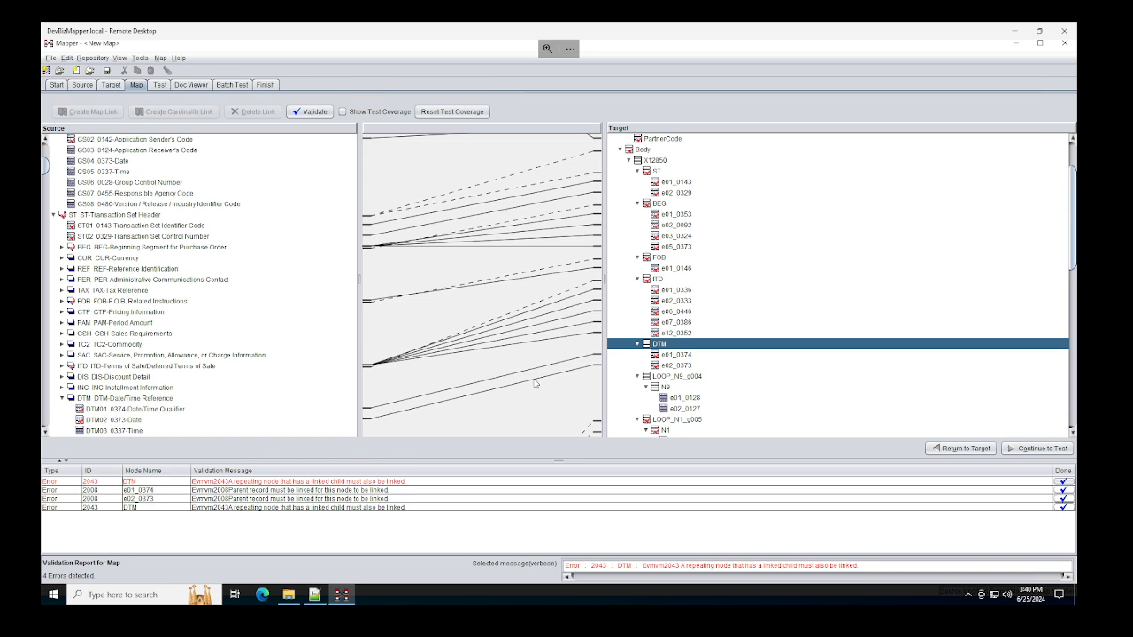
Step: Link source DTM to target DTM with a cardinality link and validate the map with no errors
click(104, 398)
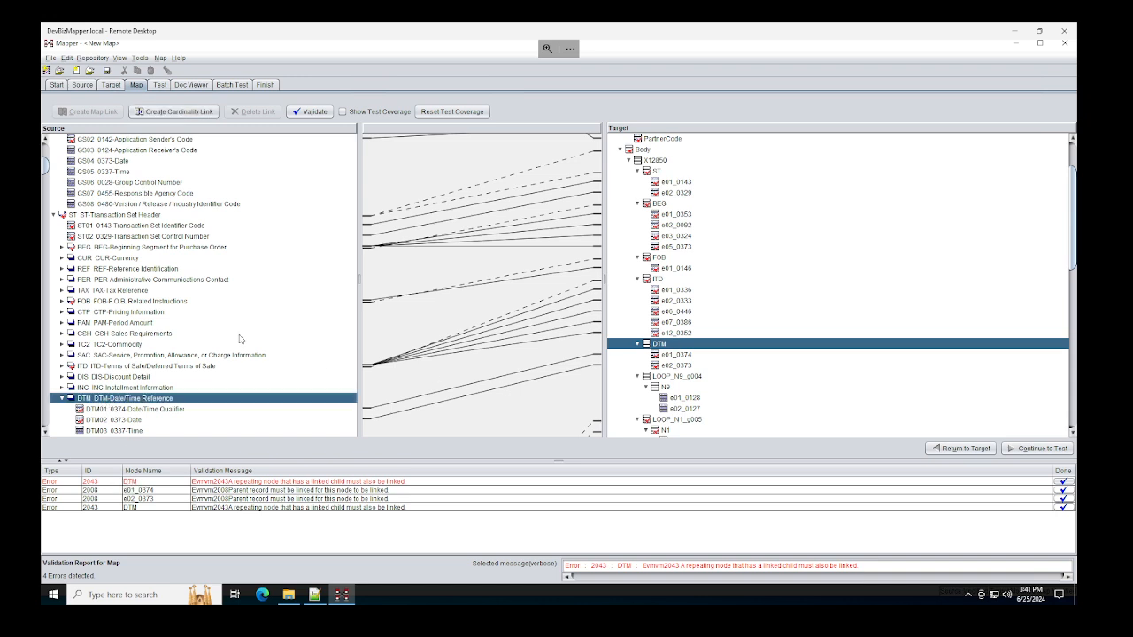
click(187, 114)
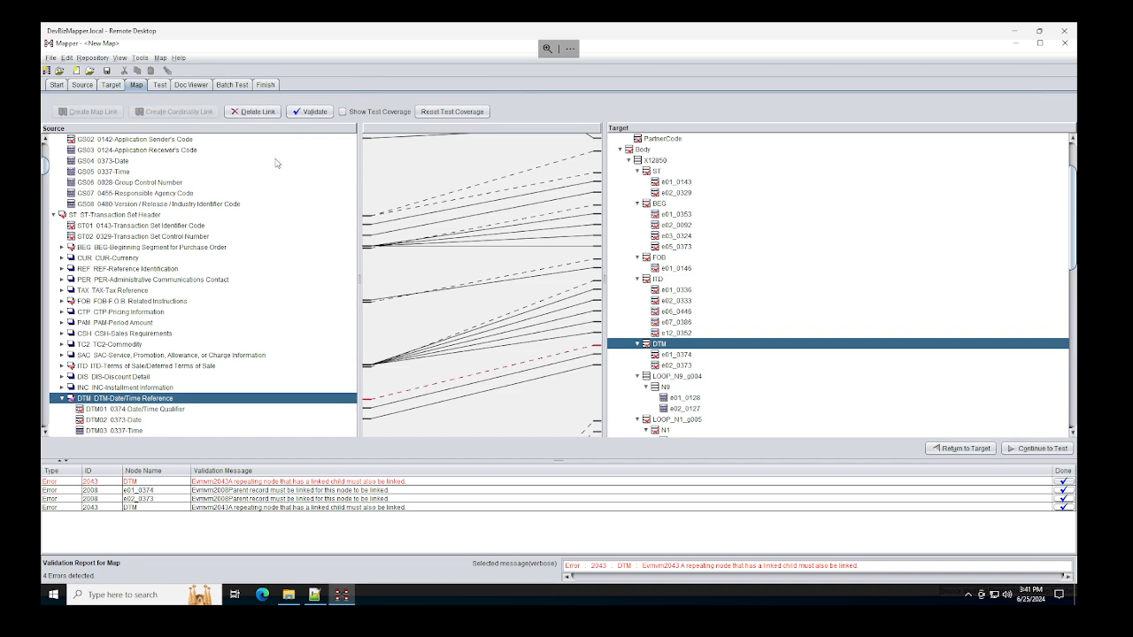
click(313, 111)
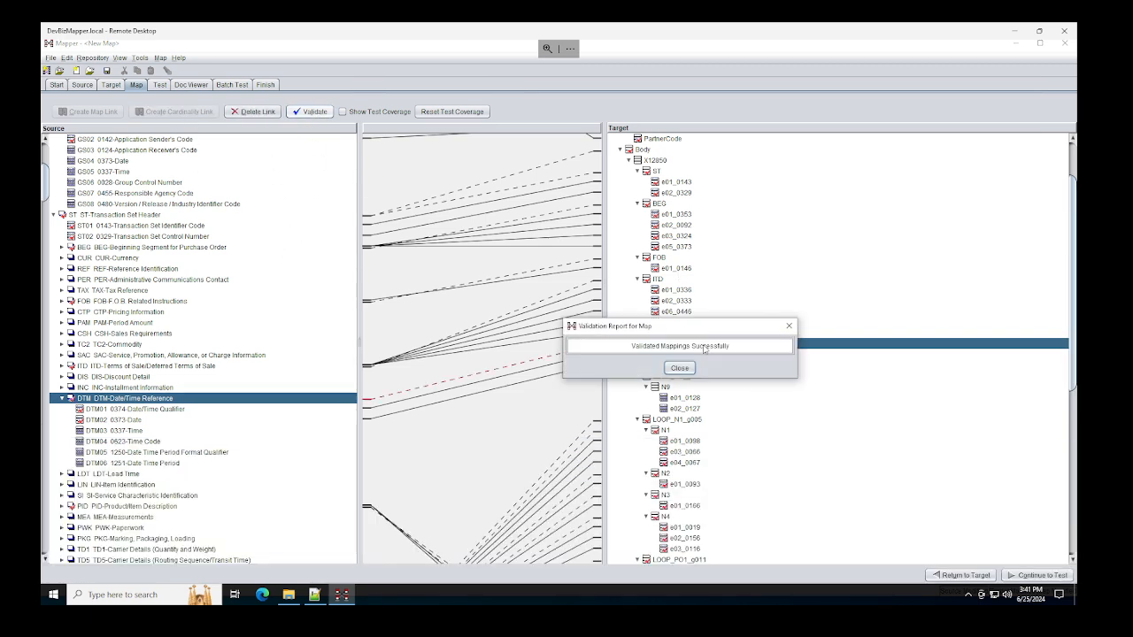
click(679, 368)
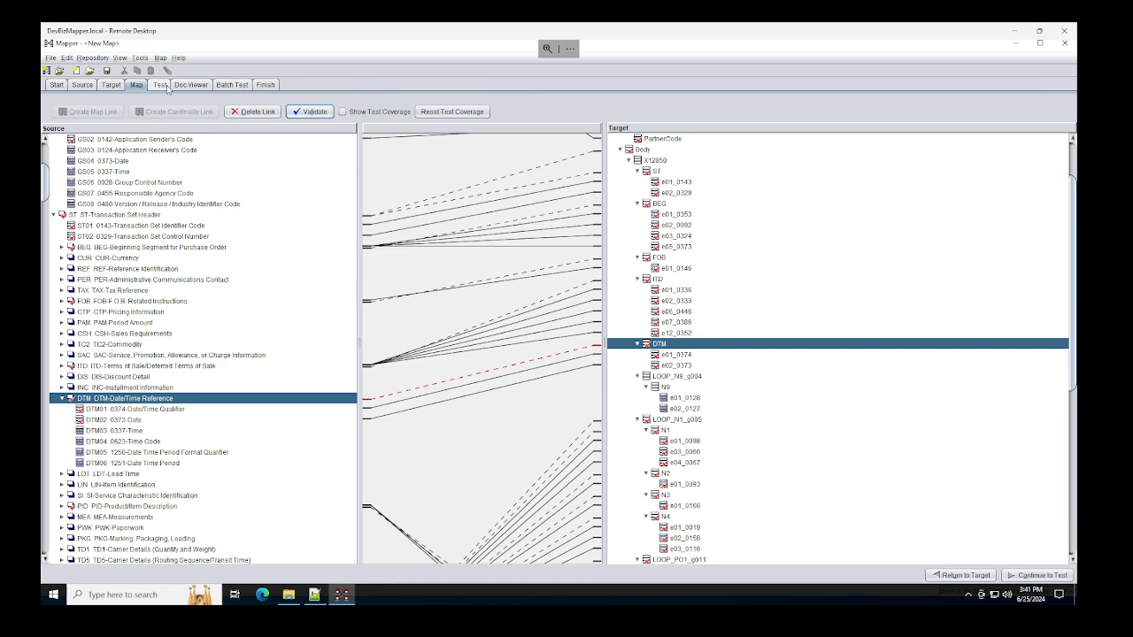
Step: Rerun the test translation, leaving only CMATD0009 missing LOOP_N9_g004 messages, then open Doc Viewer
click(159, 89)
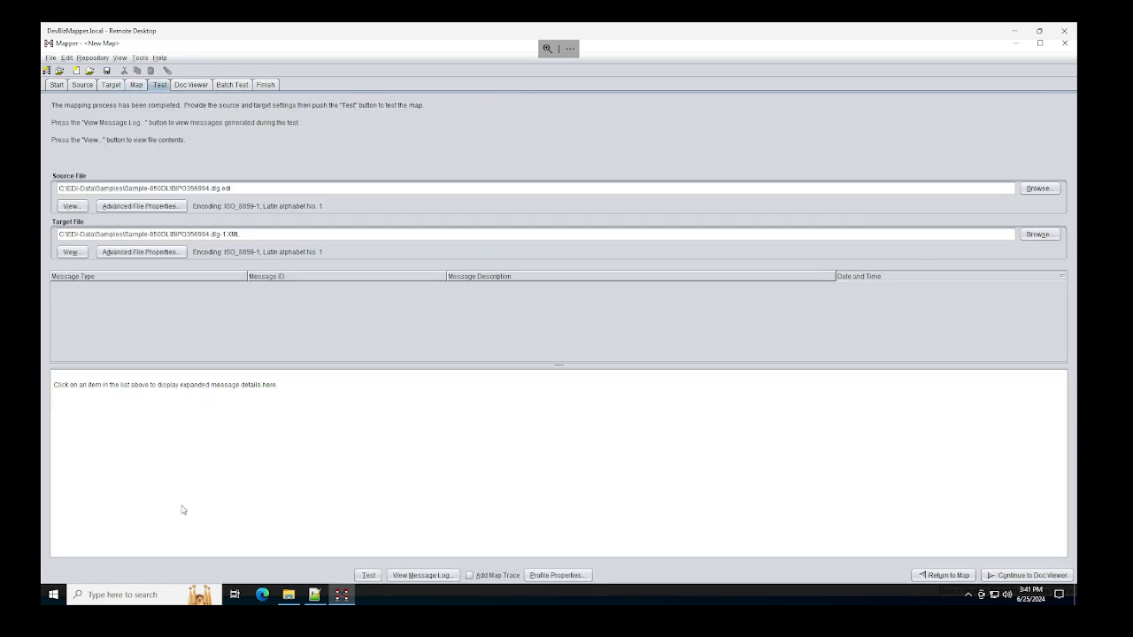
click(368, 575)
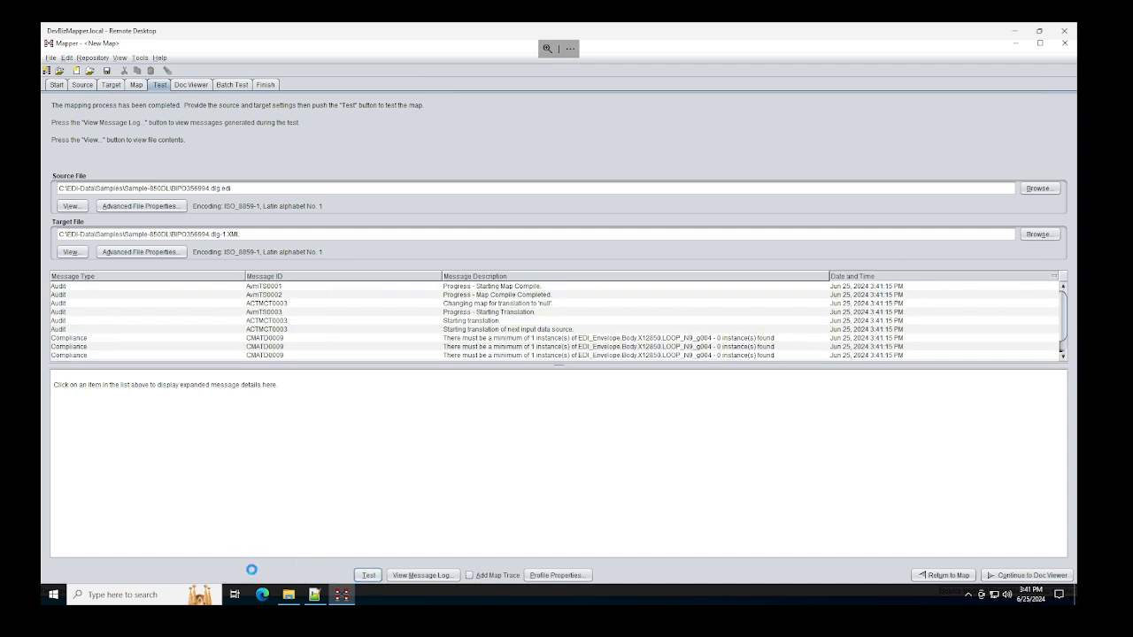
click(642, 362)
click(203, 87)
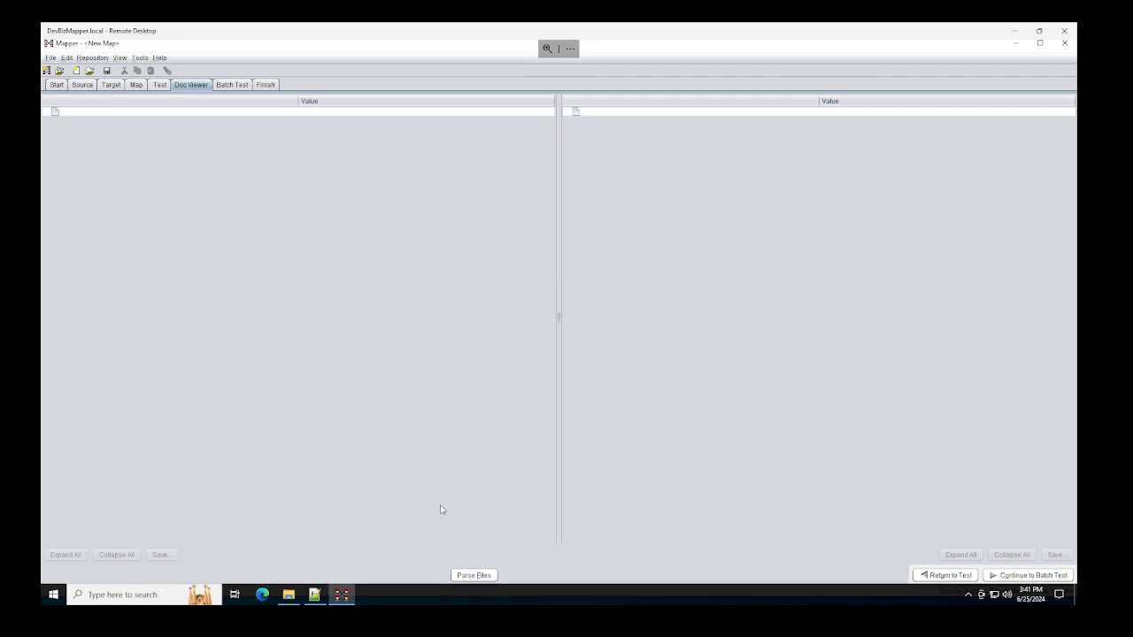
Step: Parse the source and output files, browse the output XML and source purchase order, then return to Test
click(482, 577)
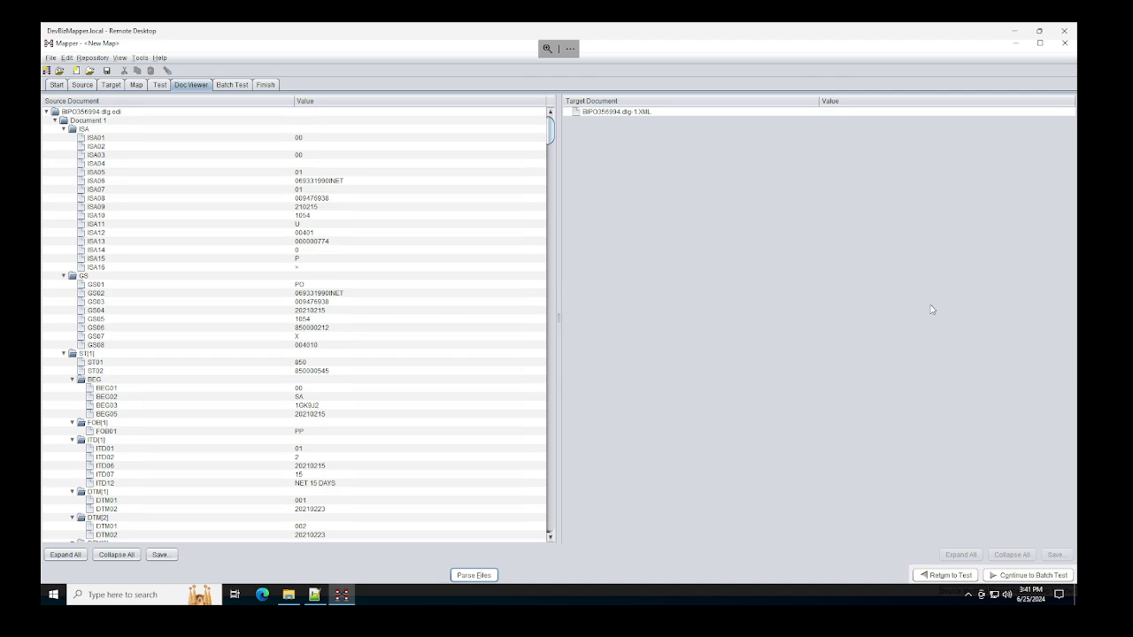
click(647, 113)
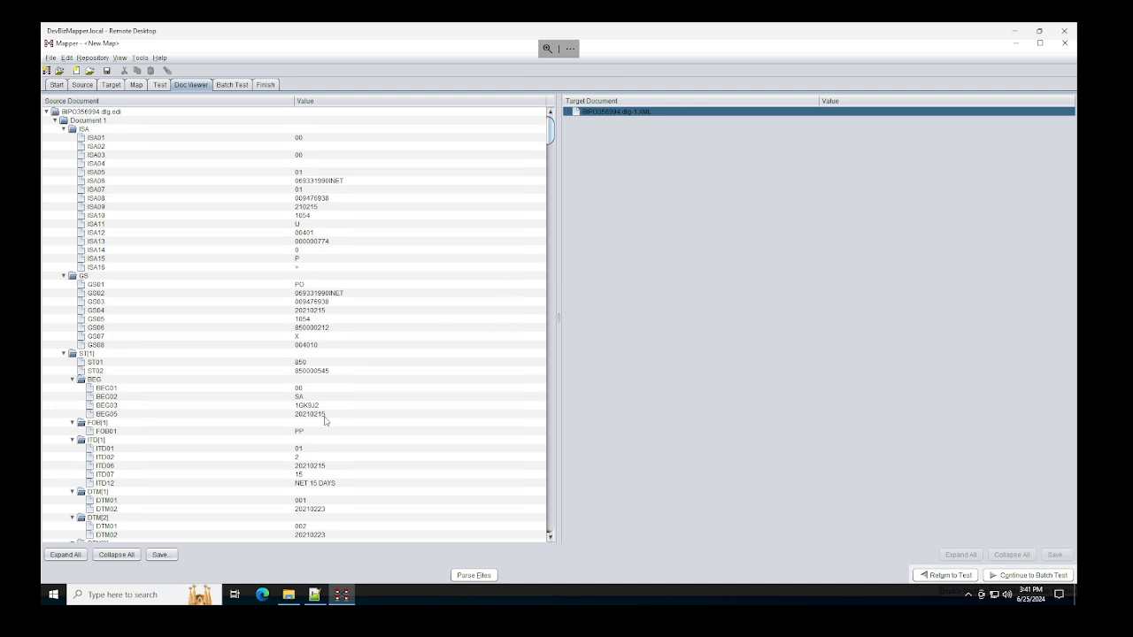
scroll(126, 338, down, 15)
scroll(126, 337, up, 15)
click(159, 84)
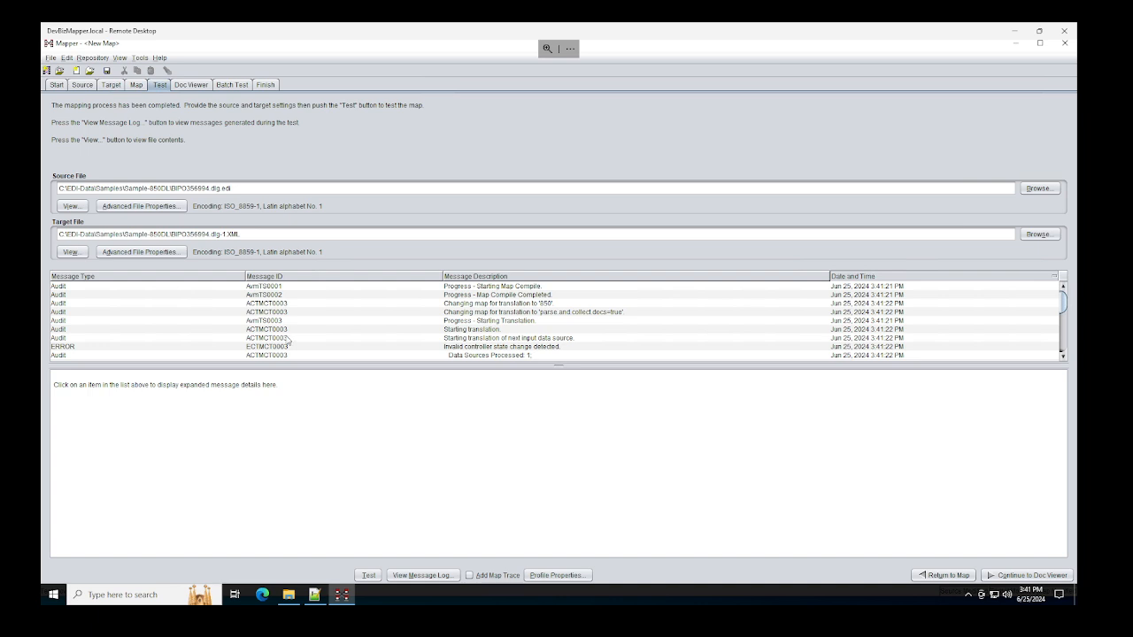
Step: Read the ERROR, summary and start messages in the test log, then run the translation again
click(207, 85)
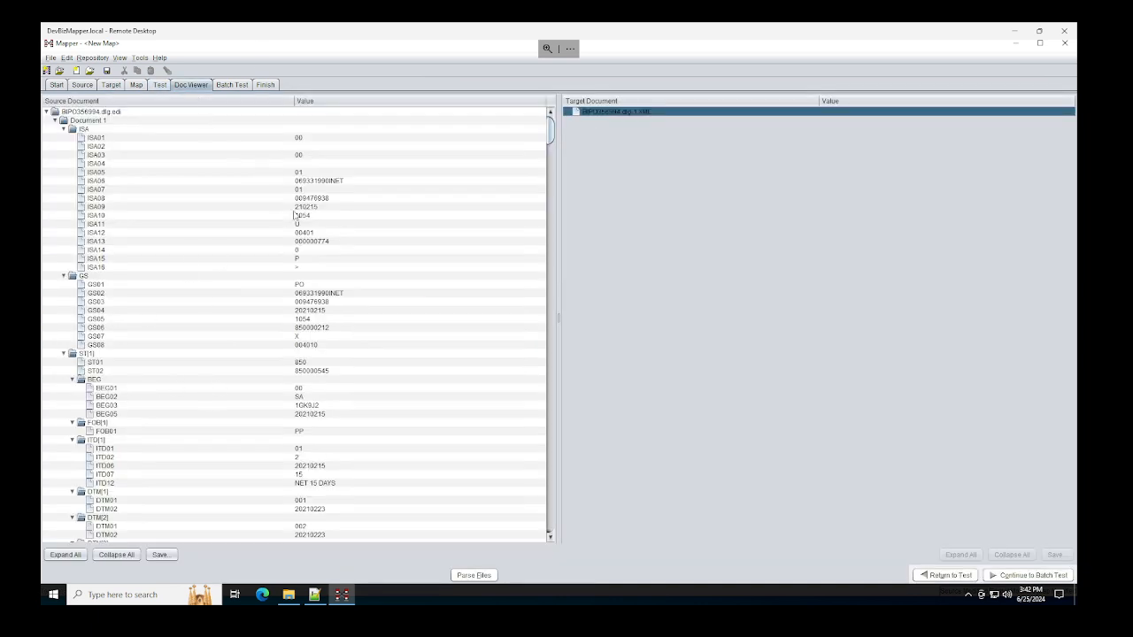
click(158, 86)
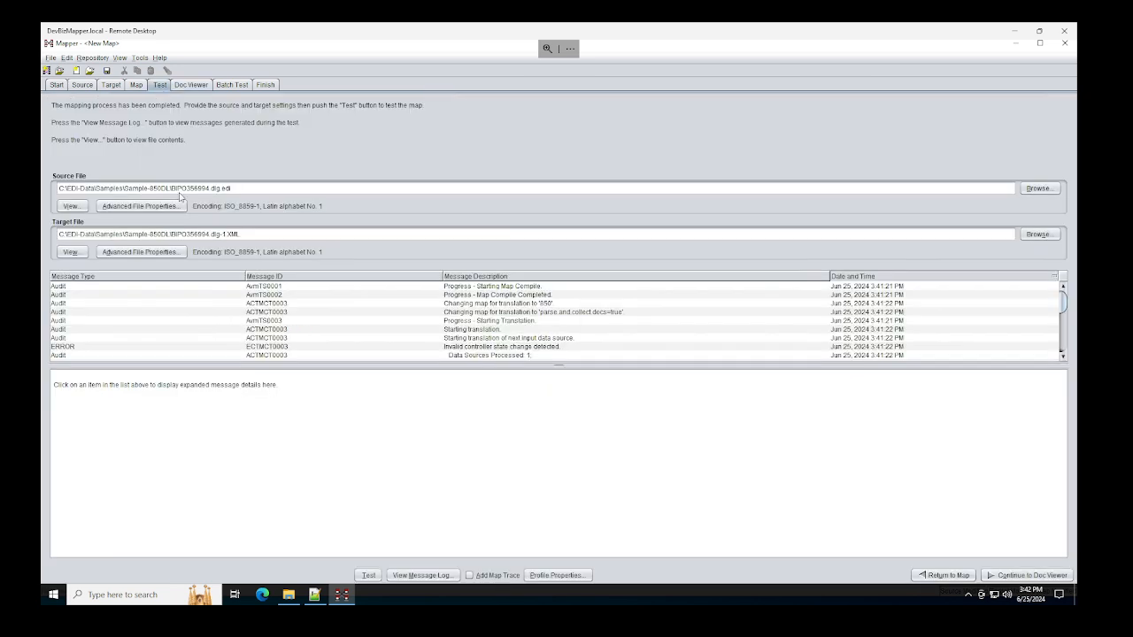
click(253, 347)
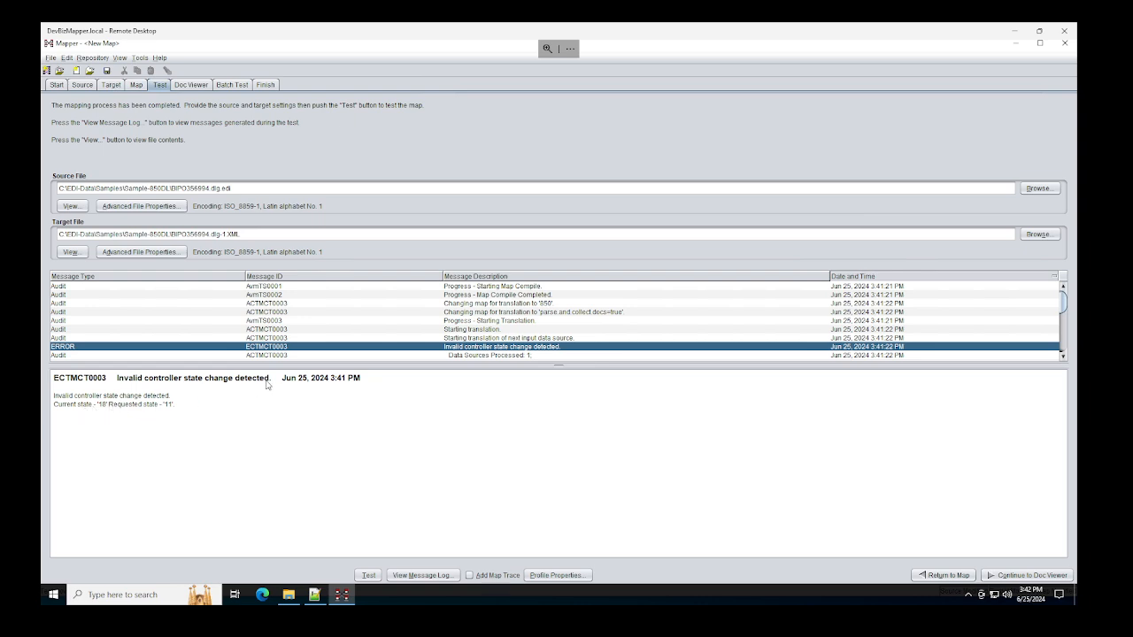
click(485, 355)
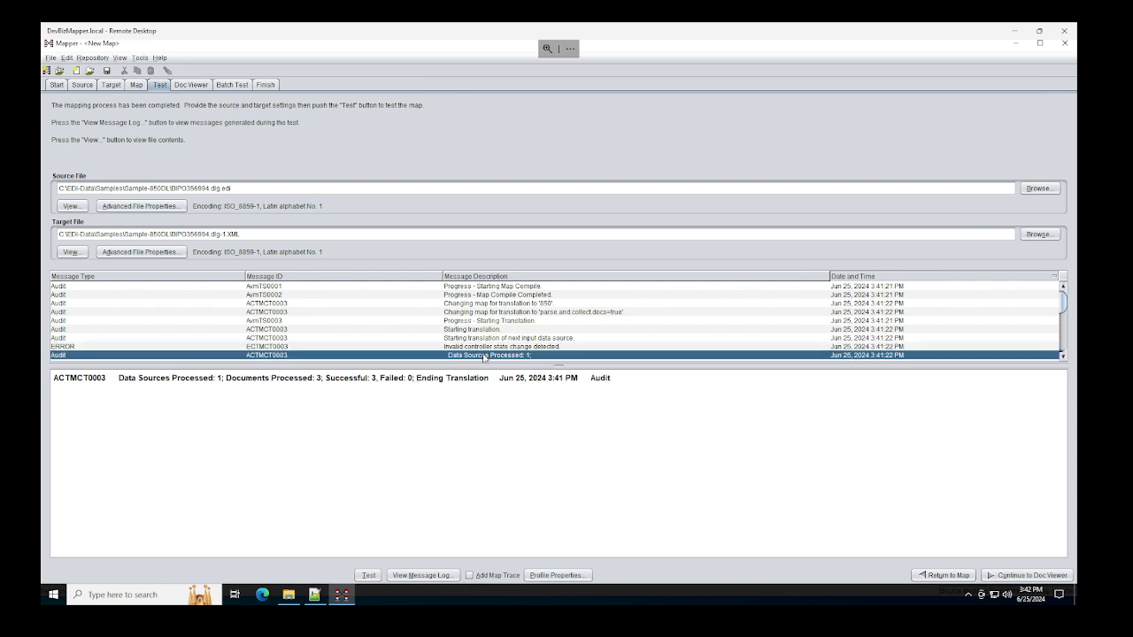
click(489, 347)
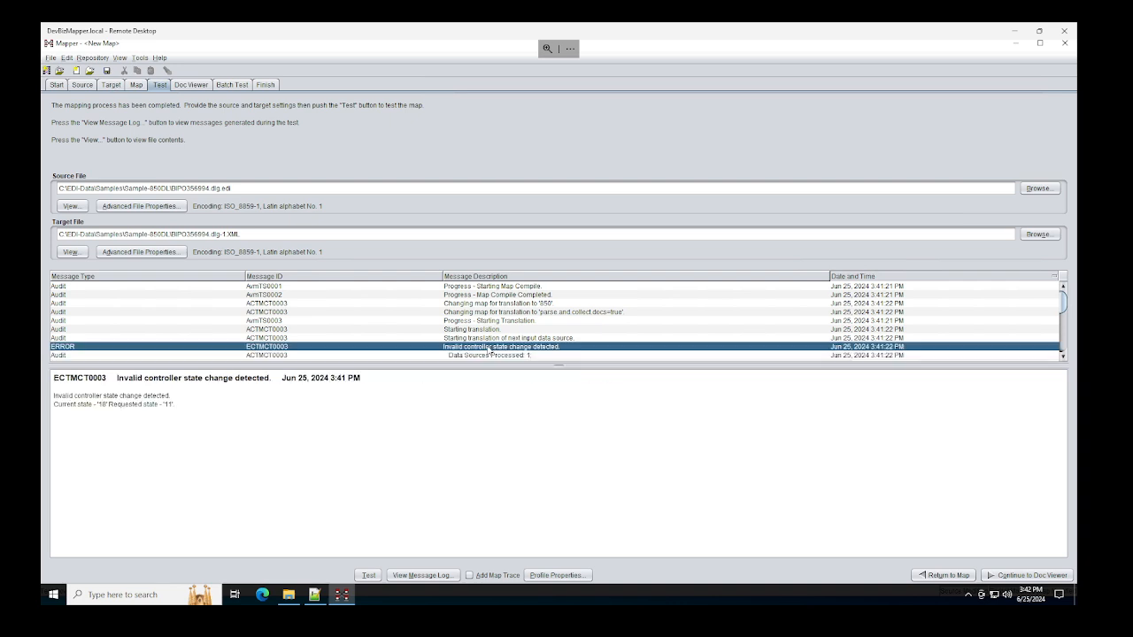
click(500, 339)
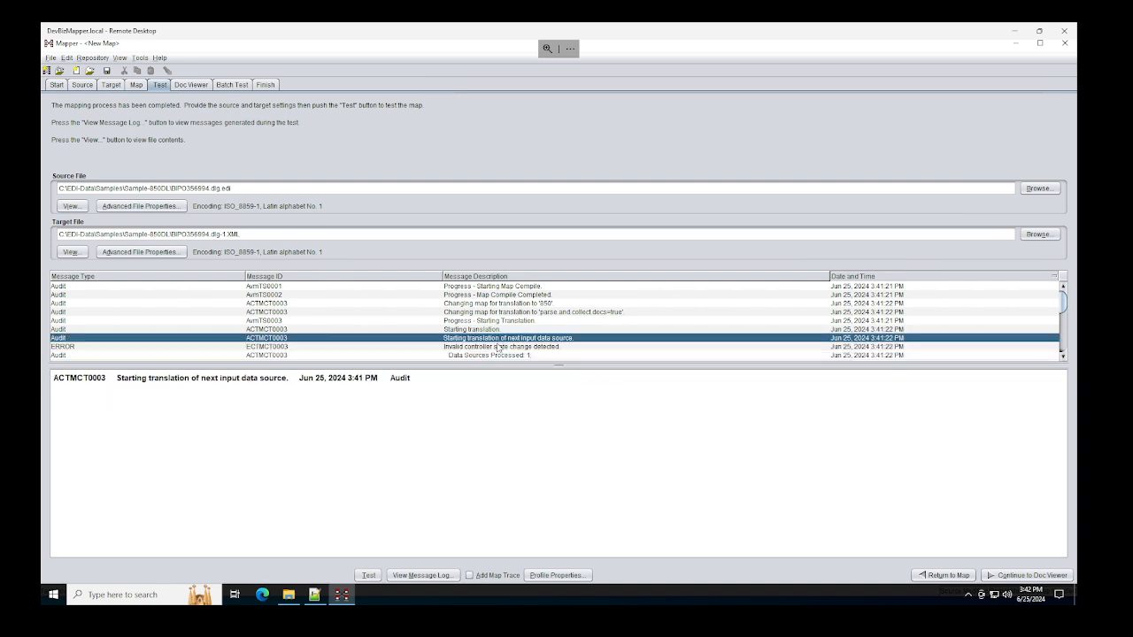
click(369, 575)
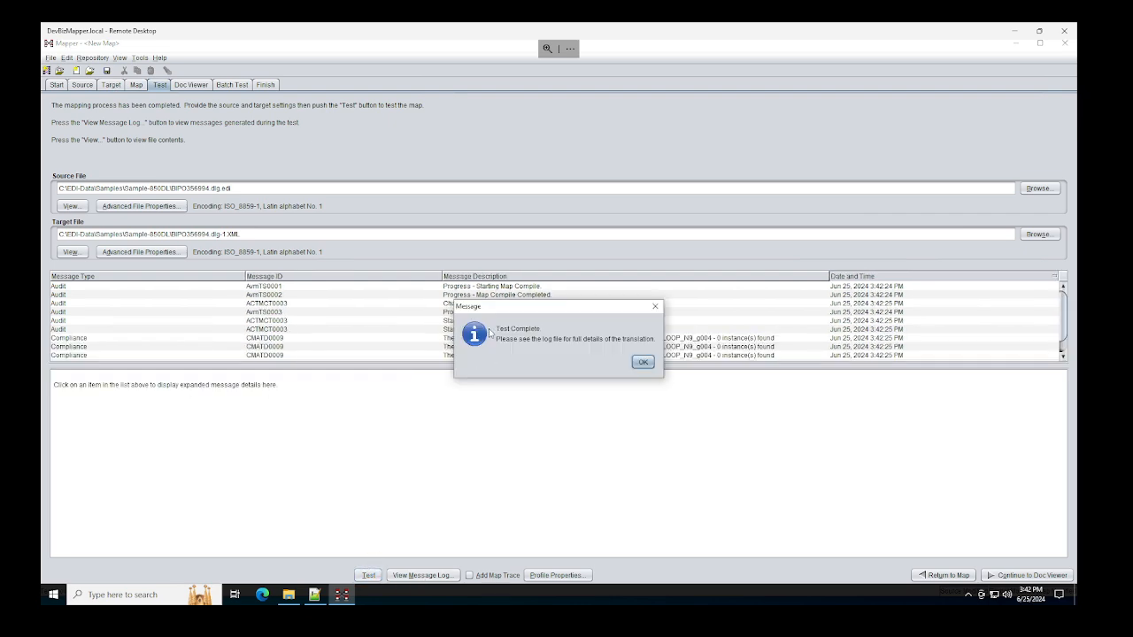
Step: Dismiss Test Complete, read the missing LOOP_N9_g004 compliance error, and return to the Target structure
click(642, 362)
scroll(580, 327, down, 1)
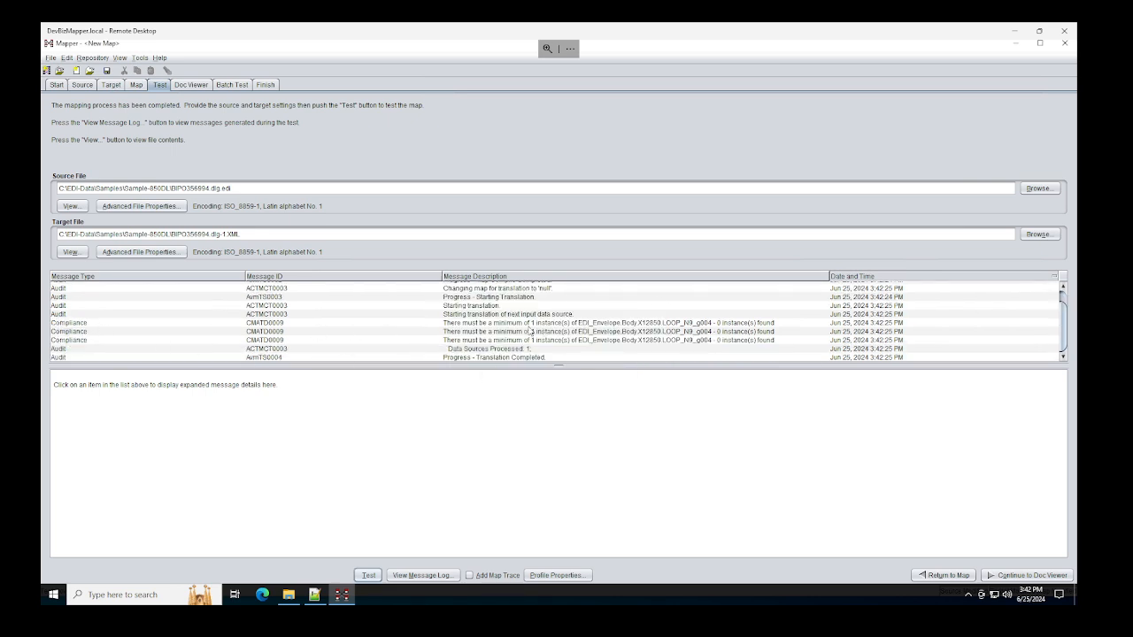
click(544, 324)
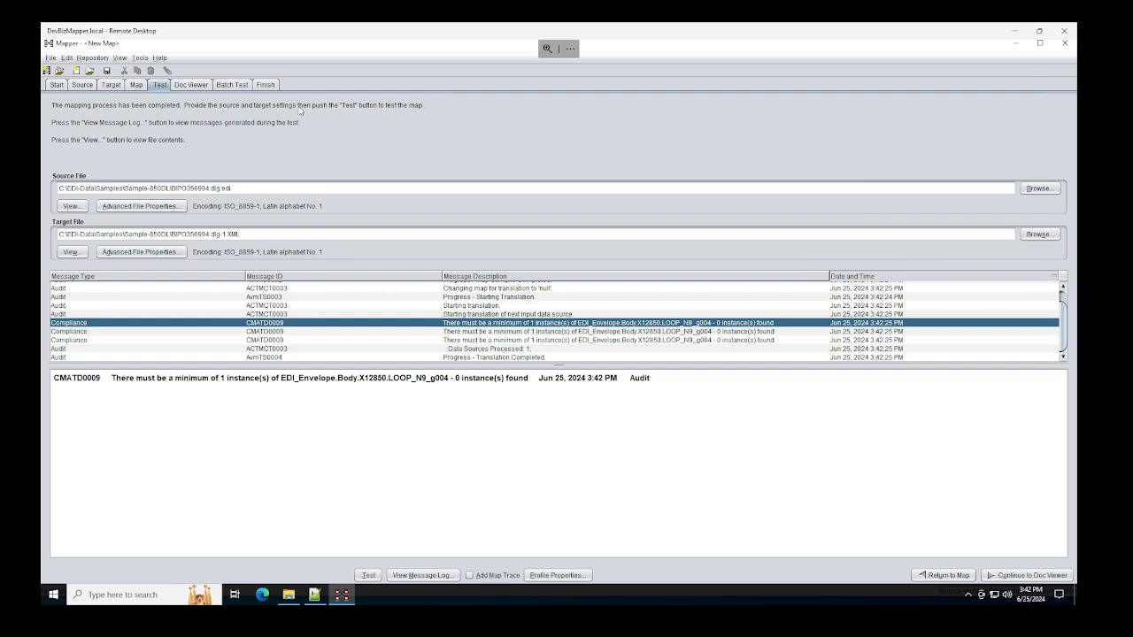
click(111, 85)
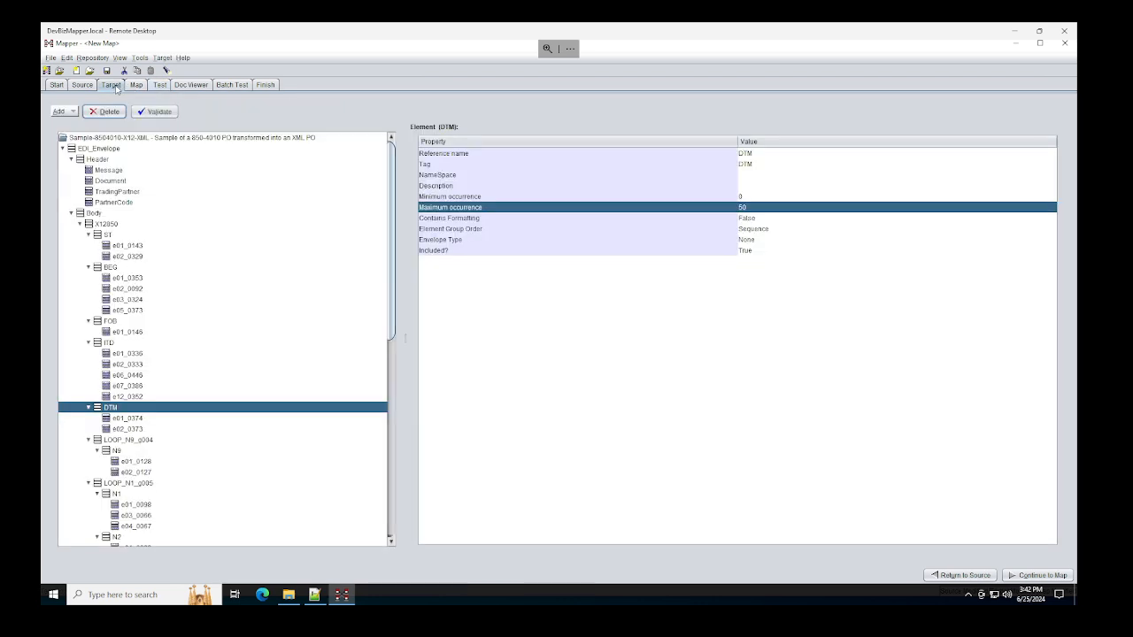
Step: Set Minimum occurrence to 0 for LOOP_N9_g004 and its N9 segment
click(117, 453)
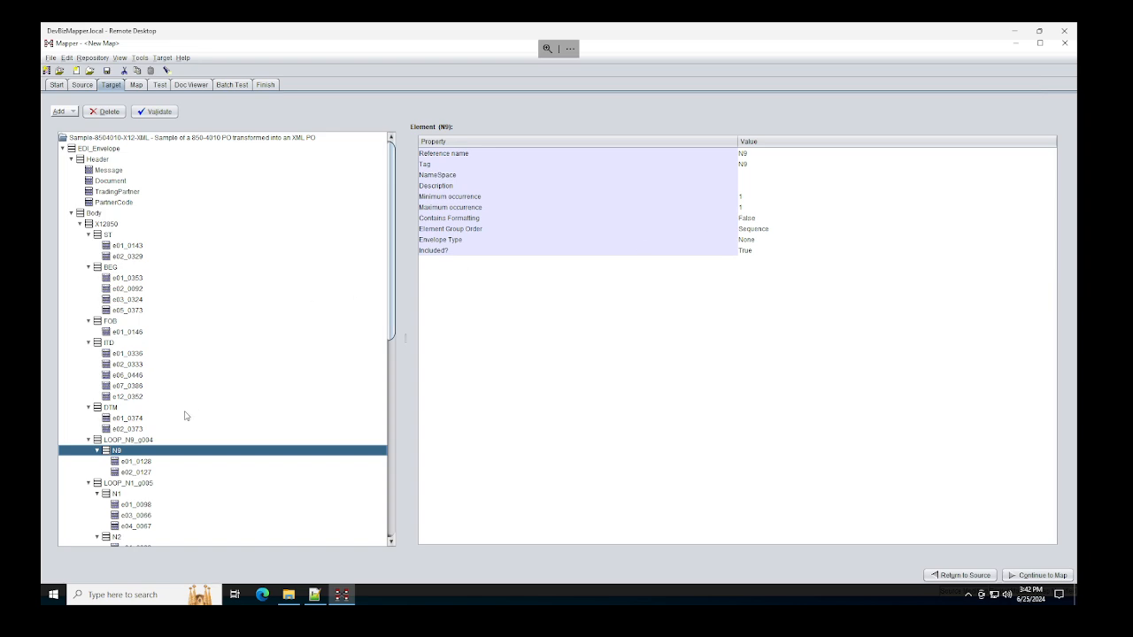
click(145, 441)
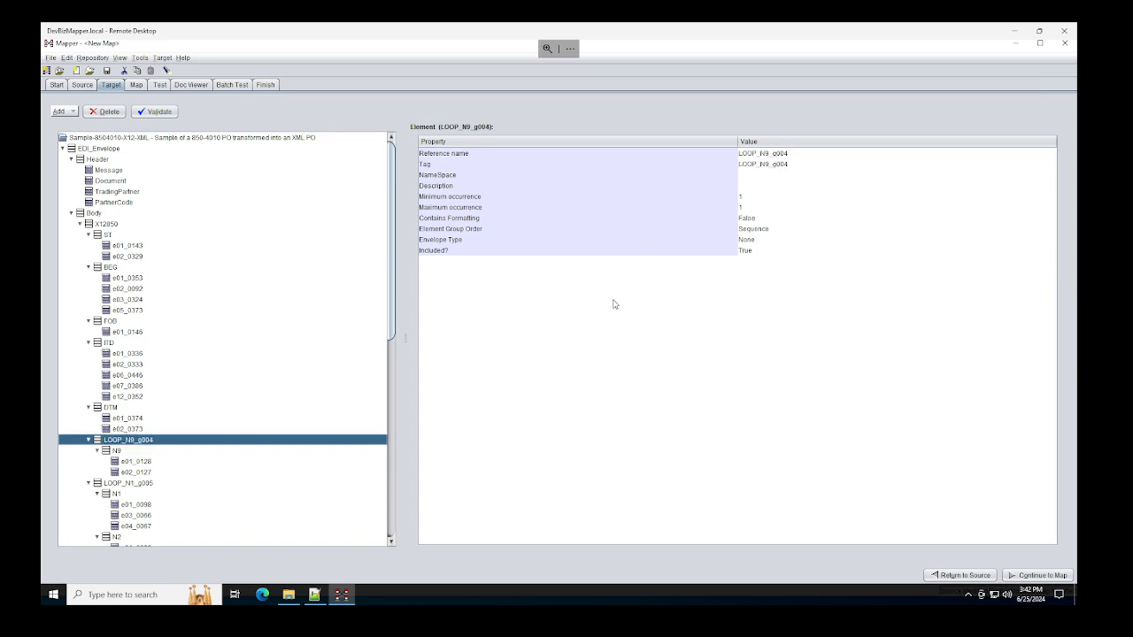
double_click(750, 196)
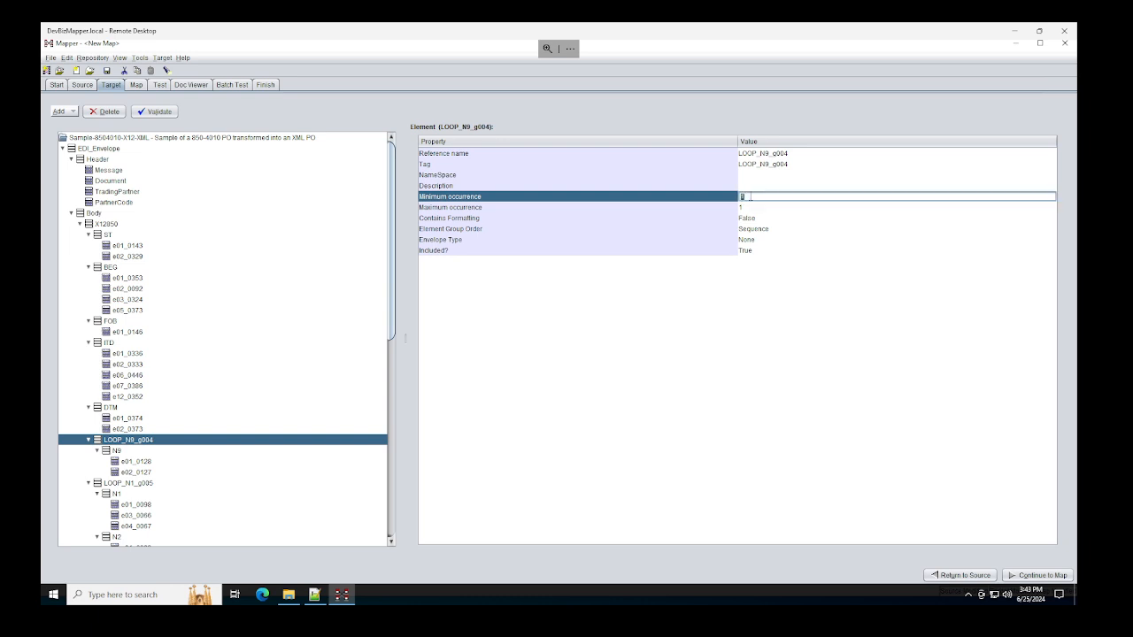
text(0)
click(125, 452)
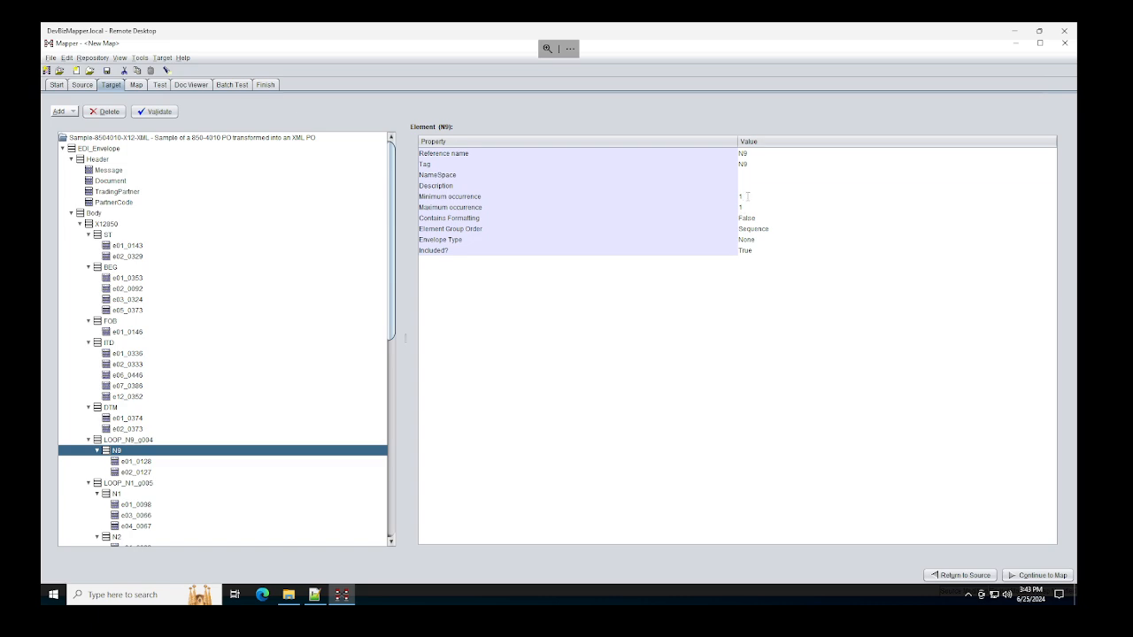
double_click(744, 197)
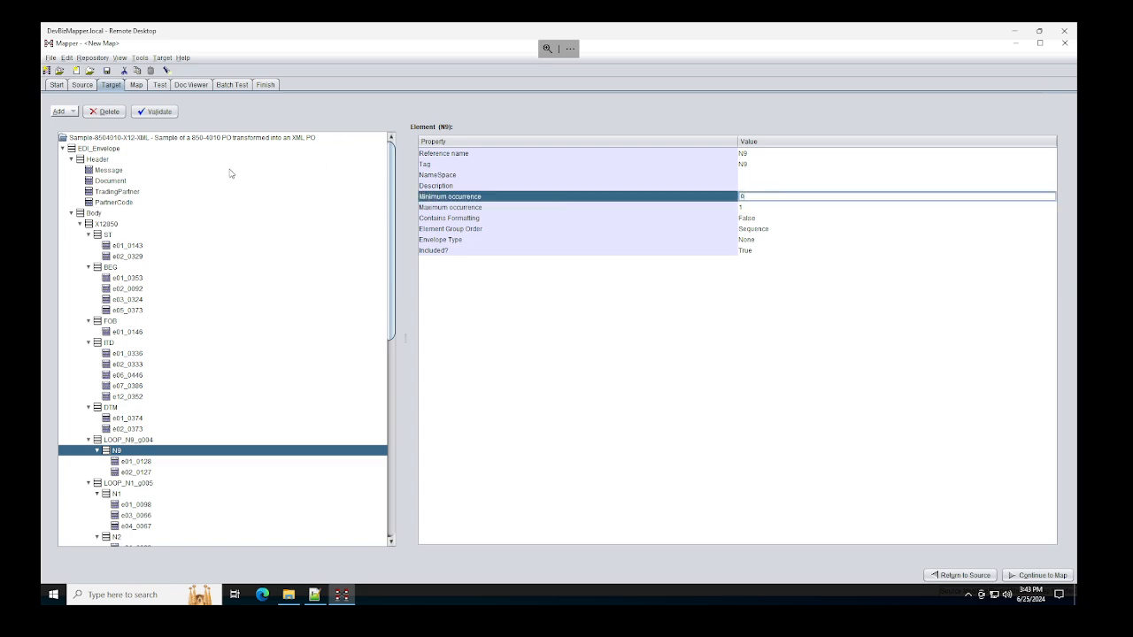
Step: Validate the target structure, dismiss the report, and go back to the Test page
click(156, 111)
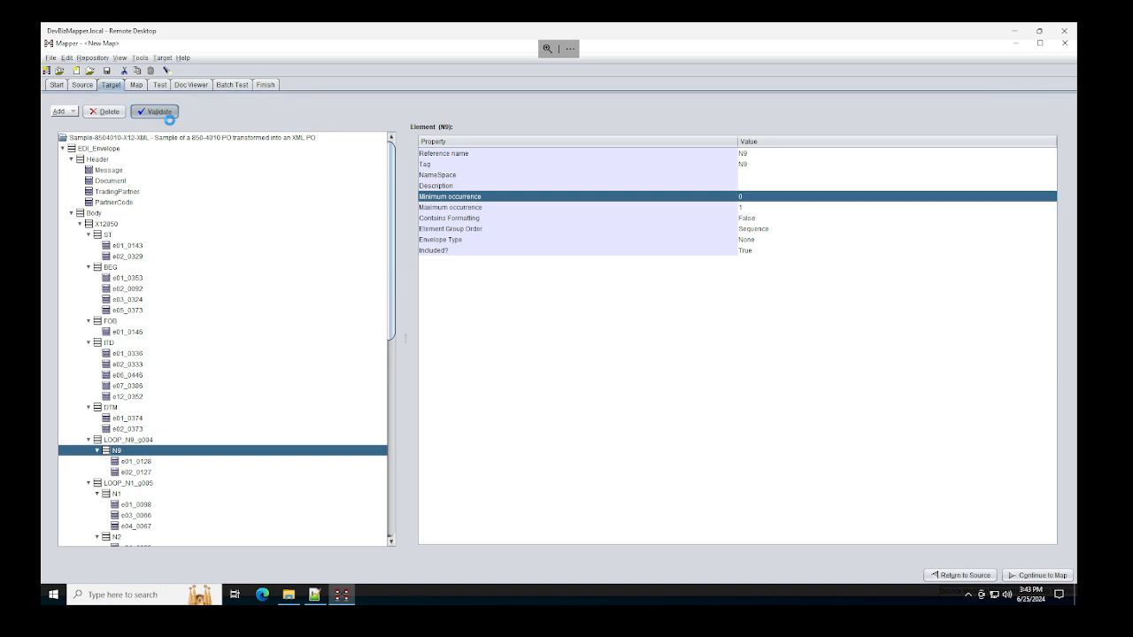
click(678, 368)
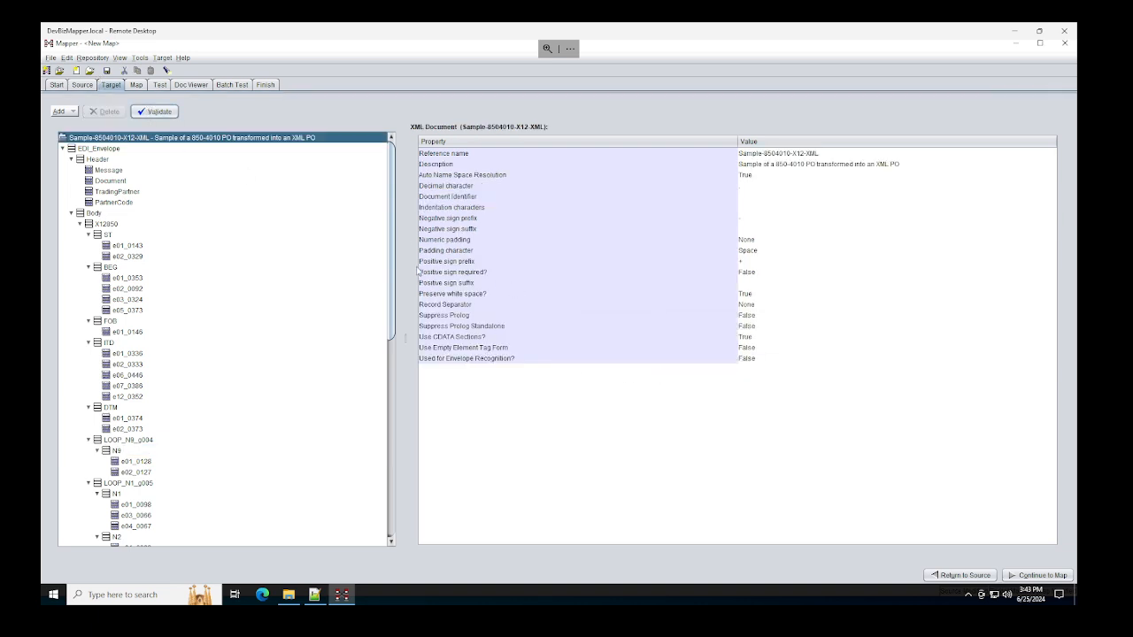
click(160, 85)
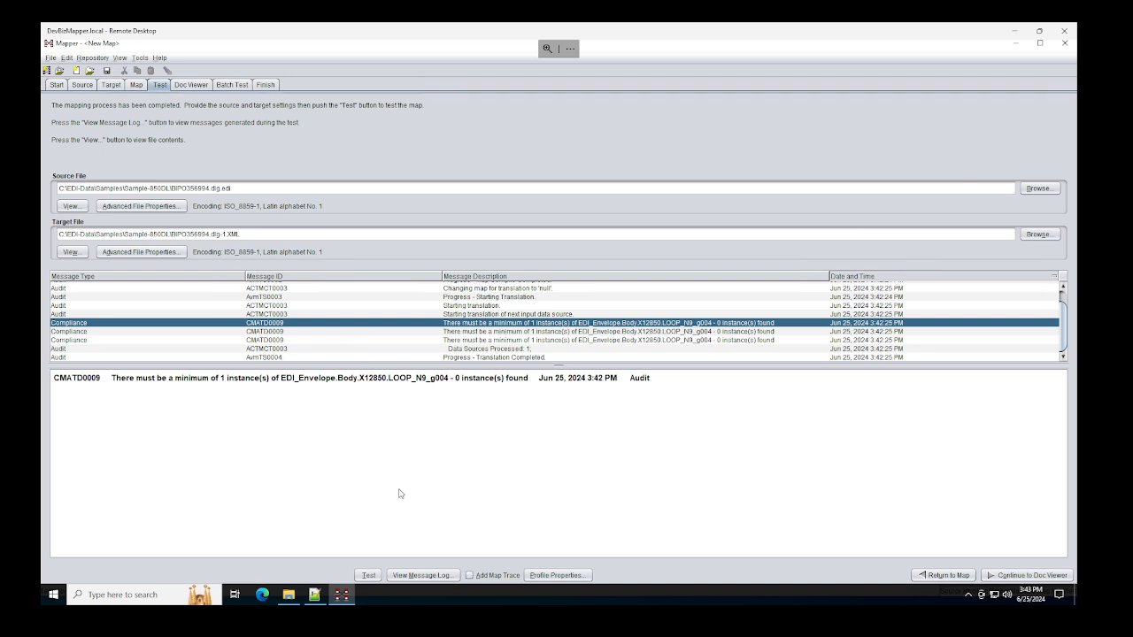
Step: Rerun the test translation and acknowledge the Test Complete notice showing only audit messages
click(369, 575)
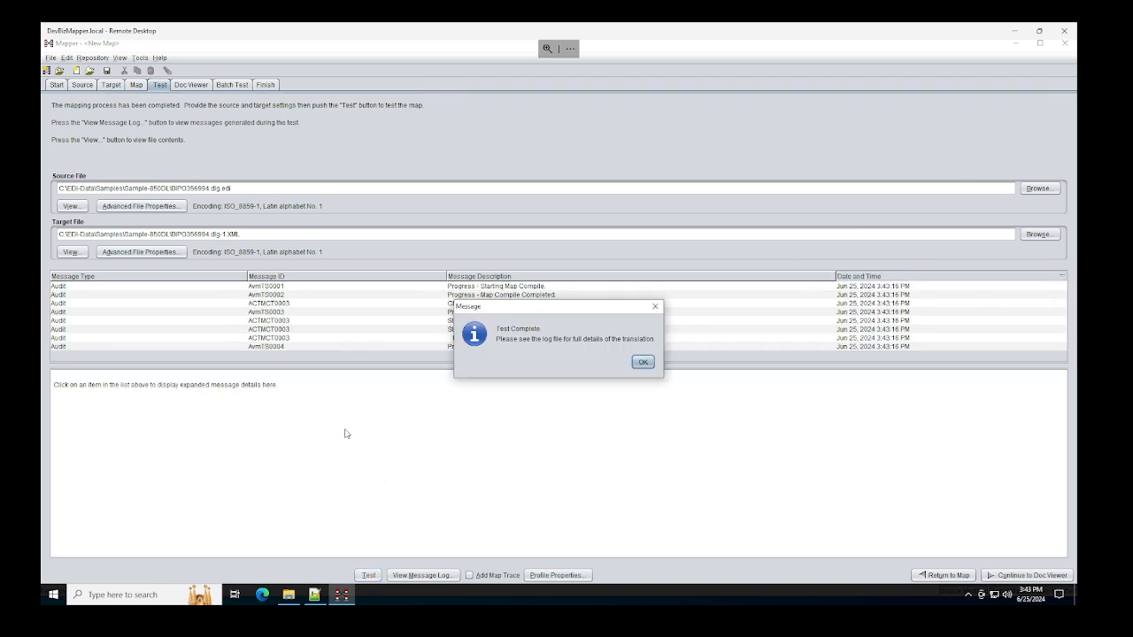
click(643, 363)
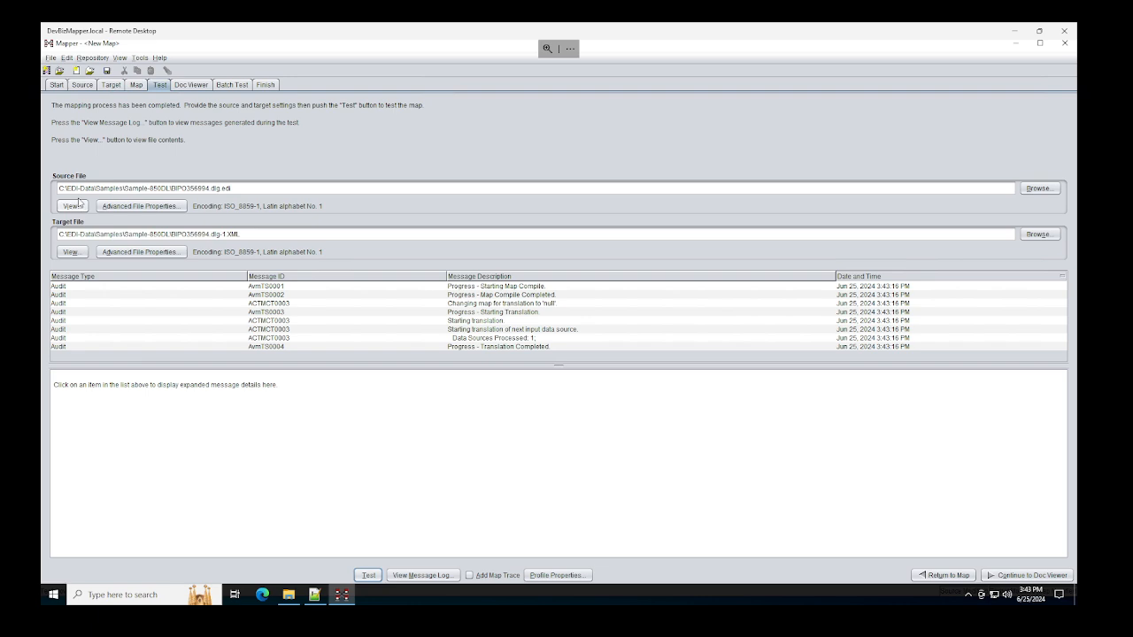
Step: View and scroll through the translated XML target file
click(71, 252)
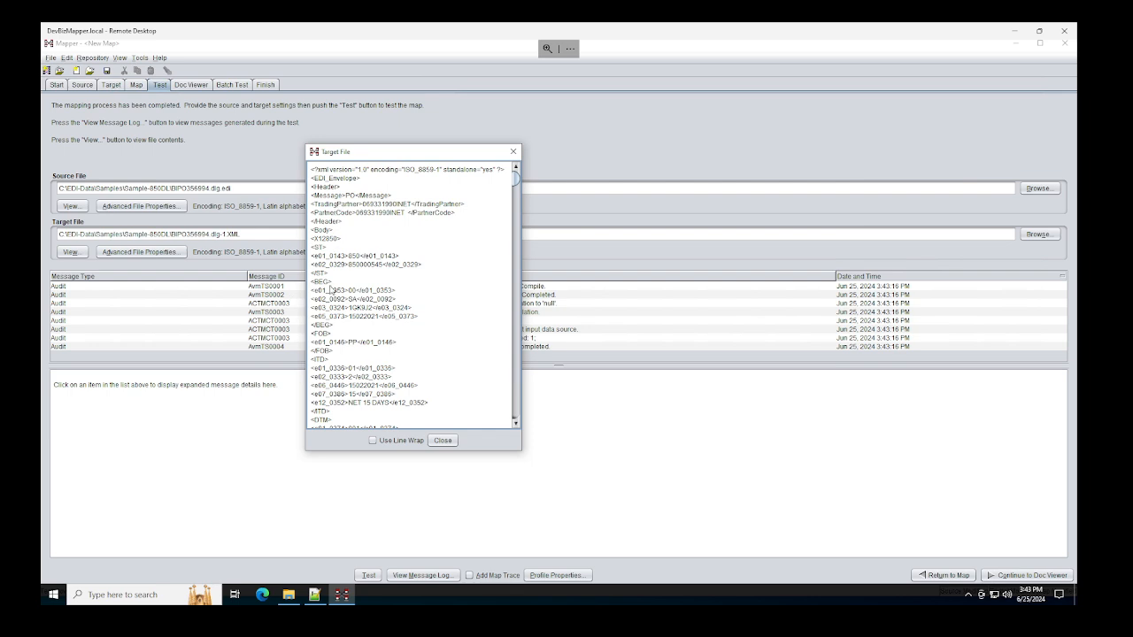
scroll(395, 399, down, 6)
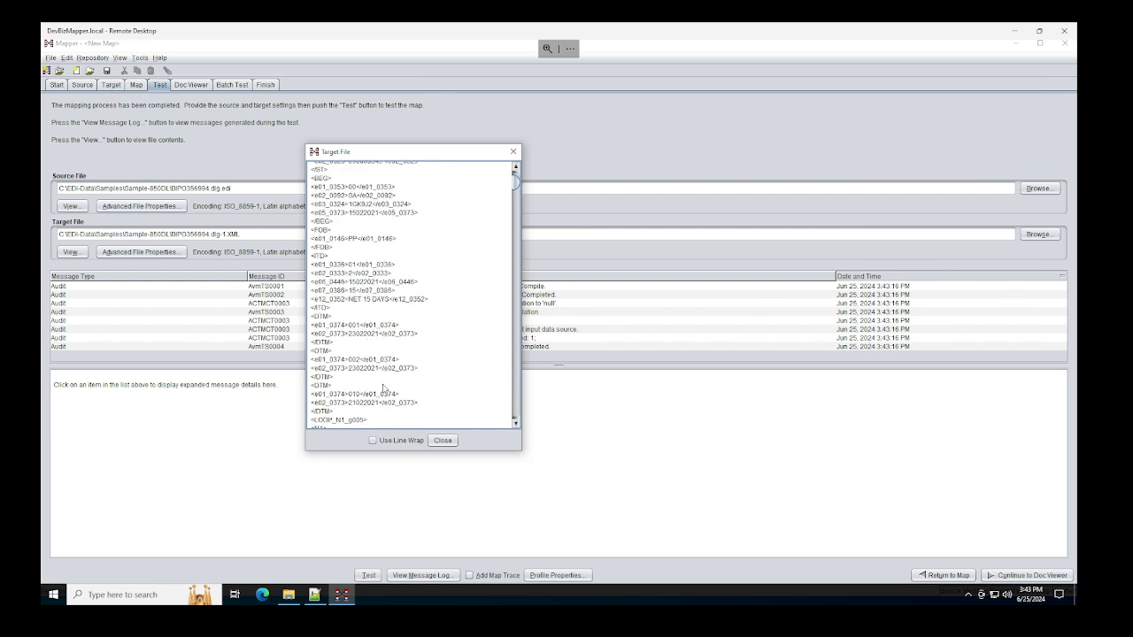
scroll(379, 385, down, 2)
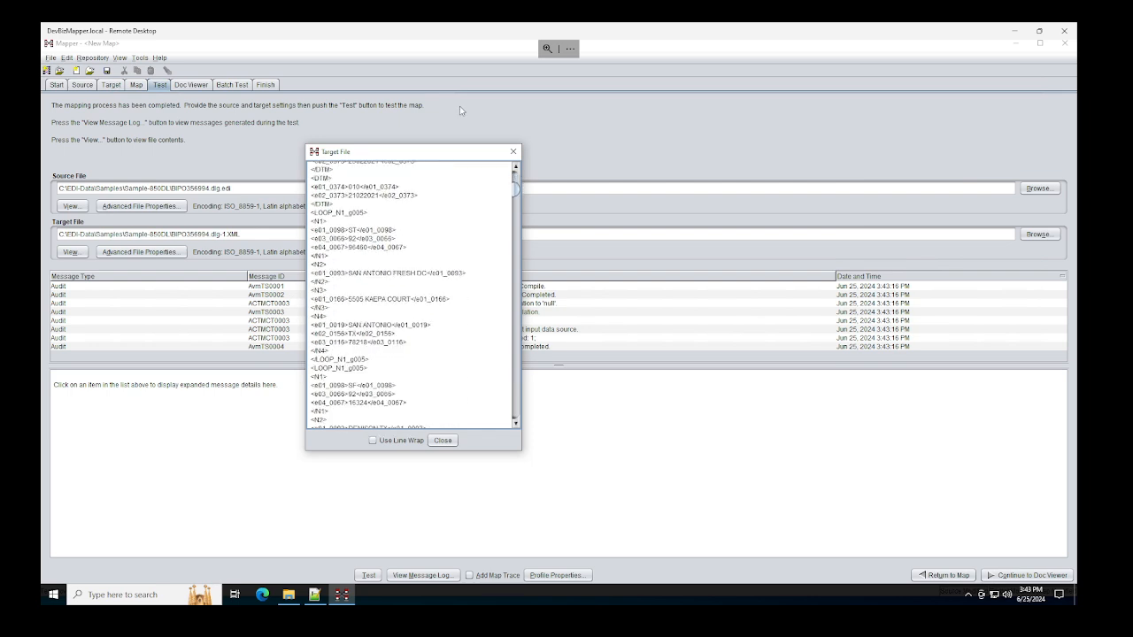
click(513, 151)
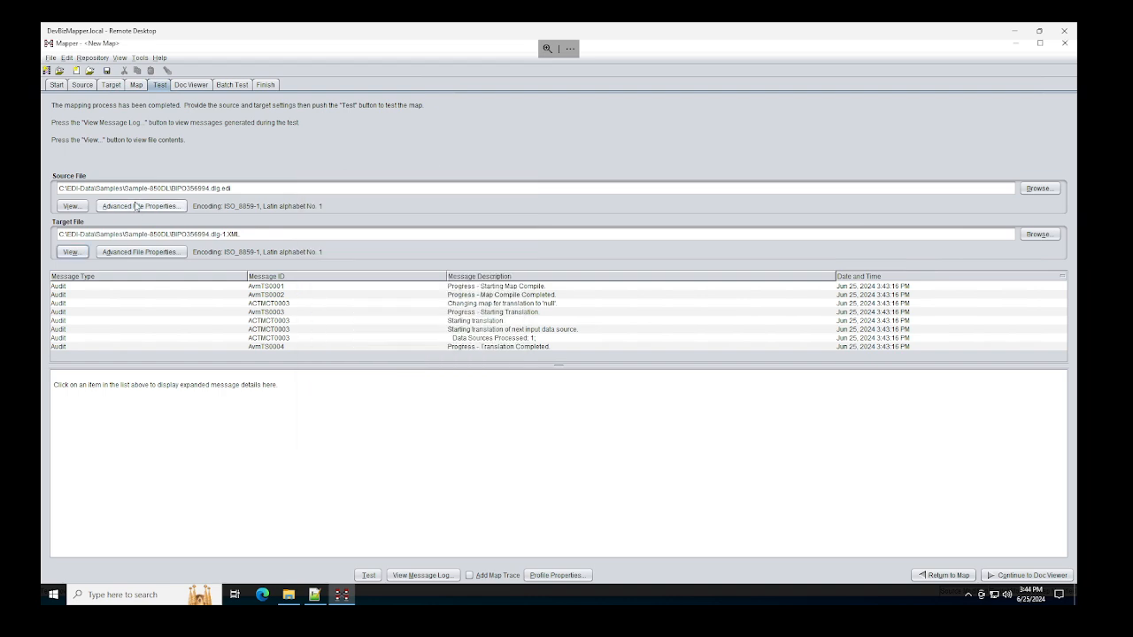
Step: Review the source EDI 850 file contents, then return to the Map page
click(72, 206)
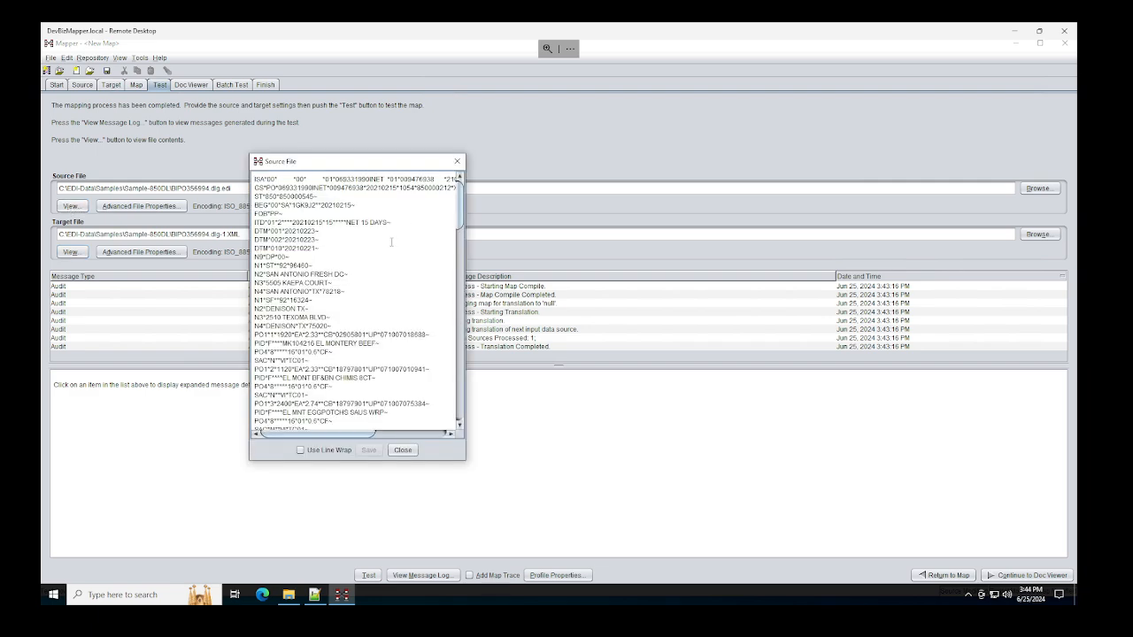
scroll(412, 228, down, 8)
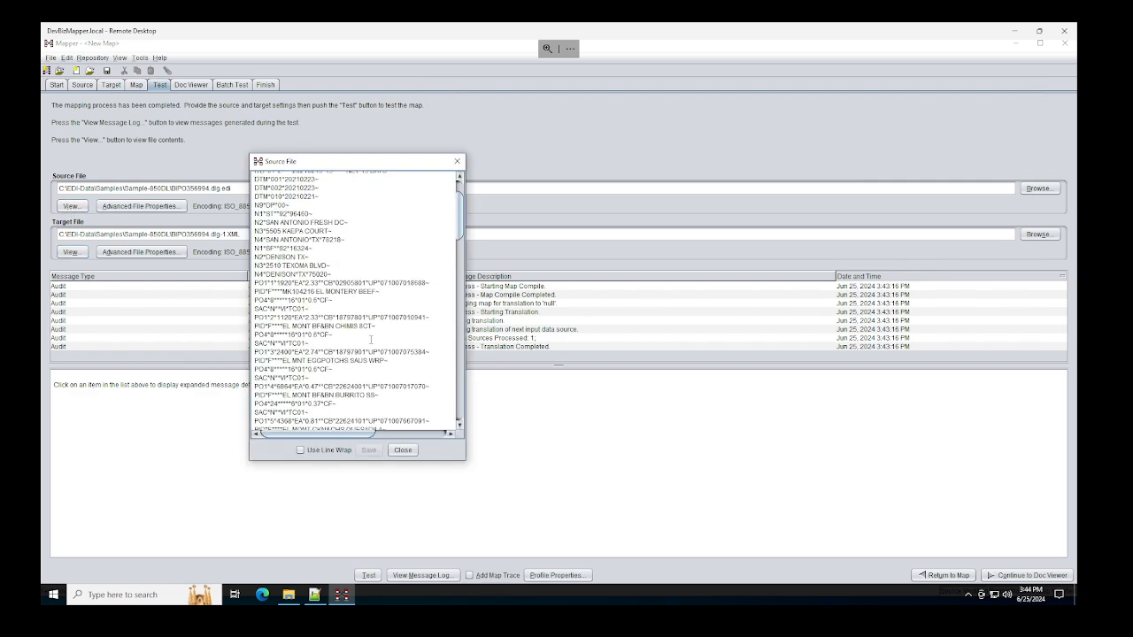
click(457, 162)
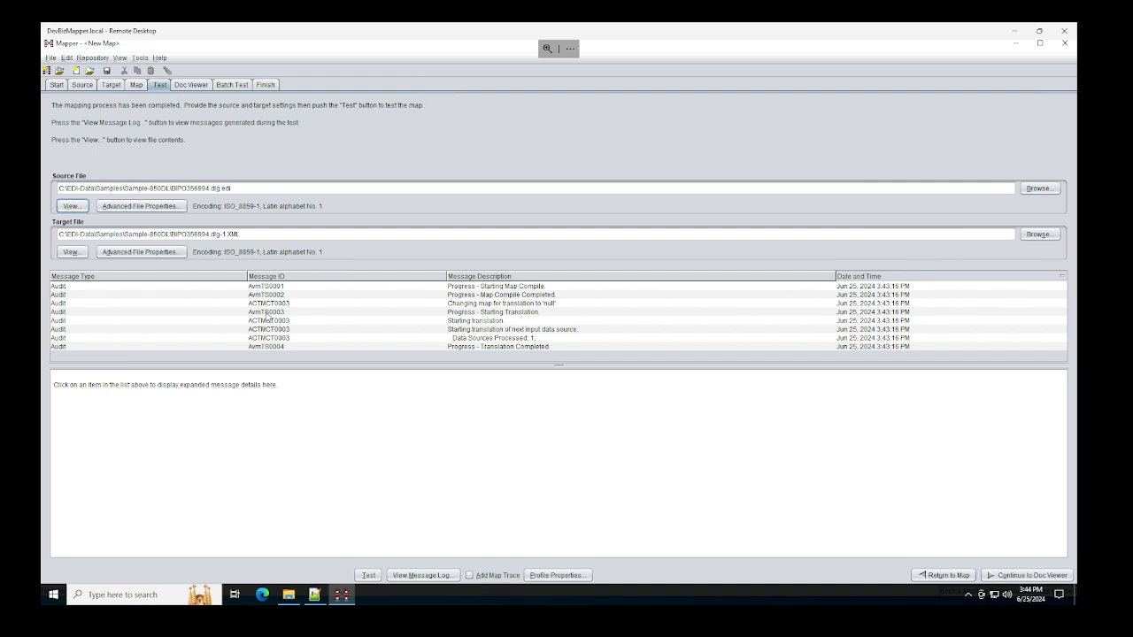
click(135, 85)
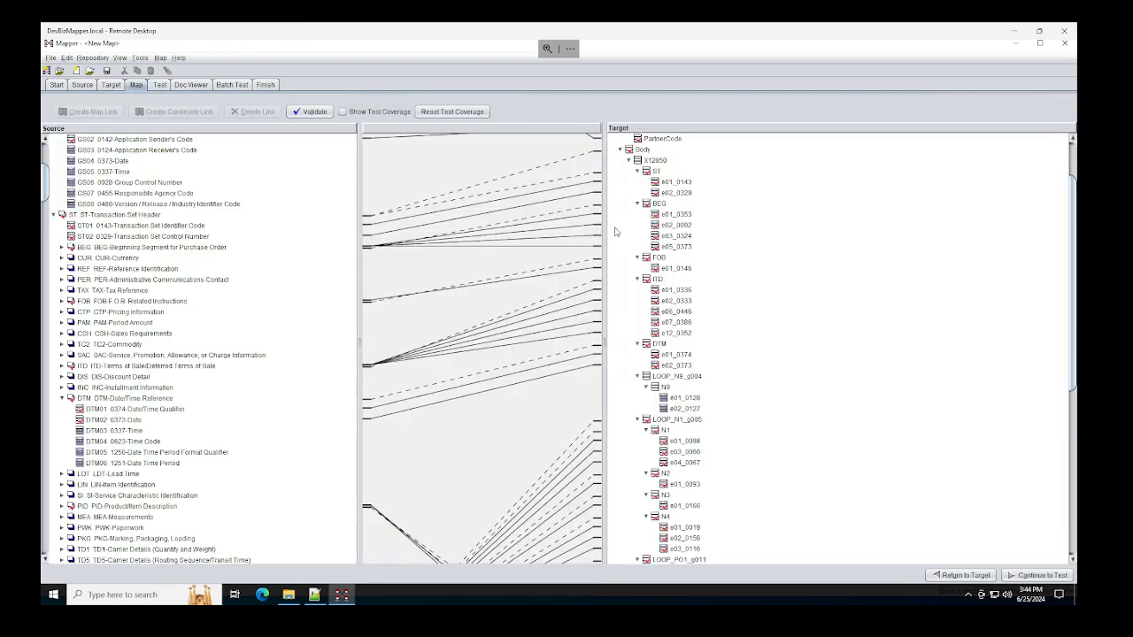
Step: Select the ITD01 to e01_0336 mapping link, then open the Sample-850DL folder in File Explorer
click(577, 301)
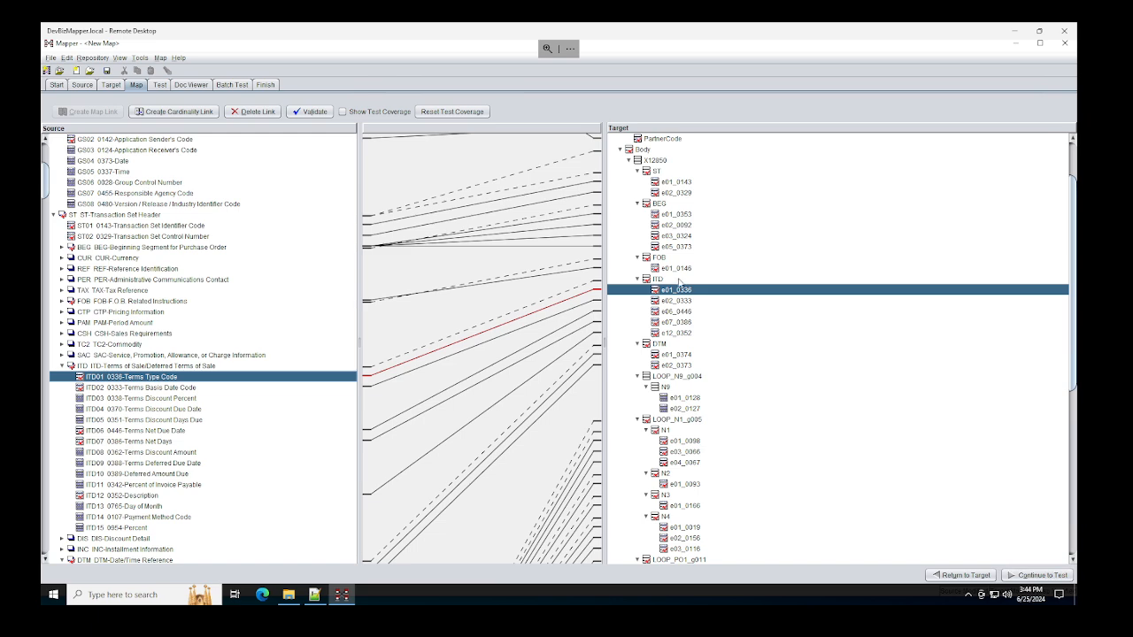
scroll(676, 283, up, 2)
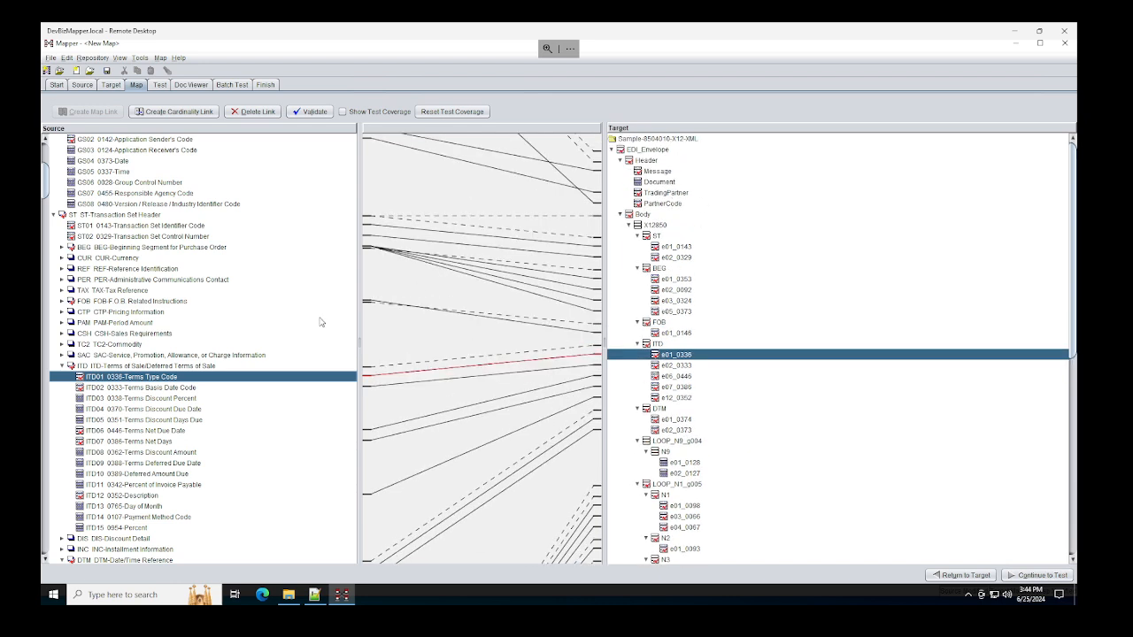
click(288, 595)
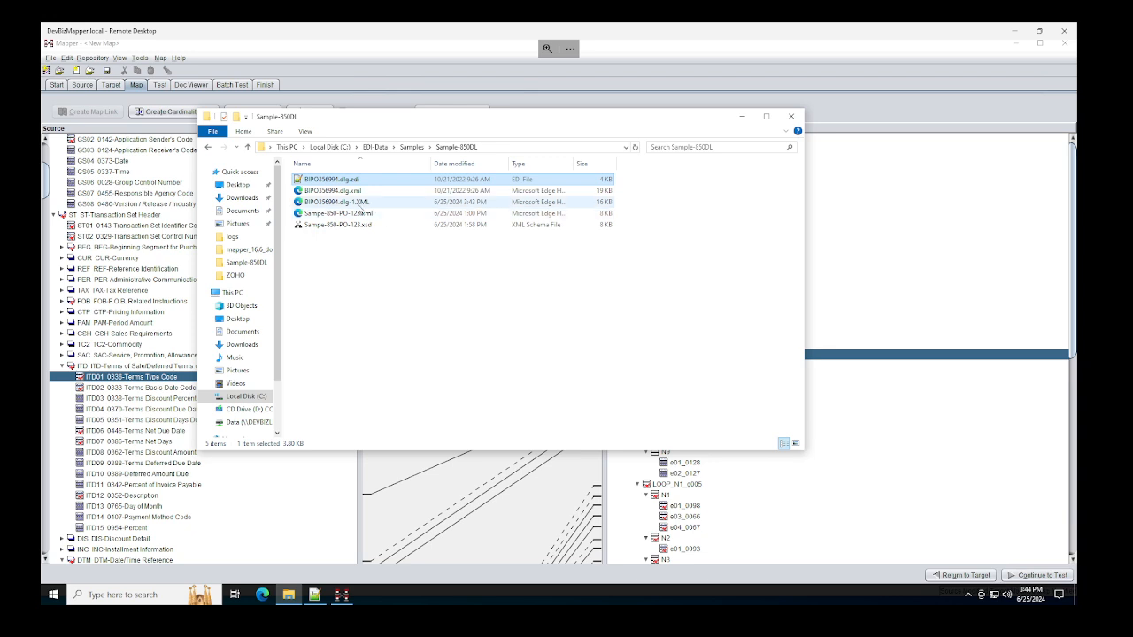
Step: Read through BIPO356994.dlg-1.XML in Notepad++, then close Notepad++ and the Sample-850DL folder
right_click(358, 202)
click(393, 237)
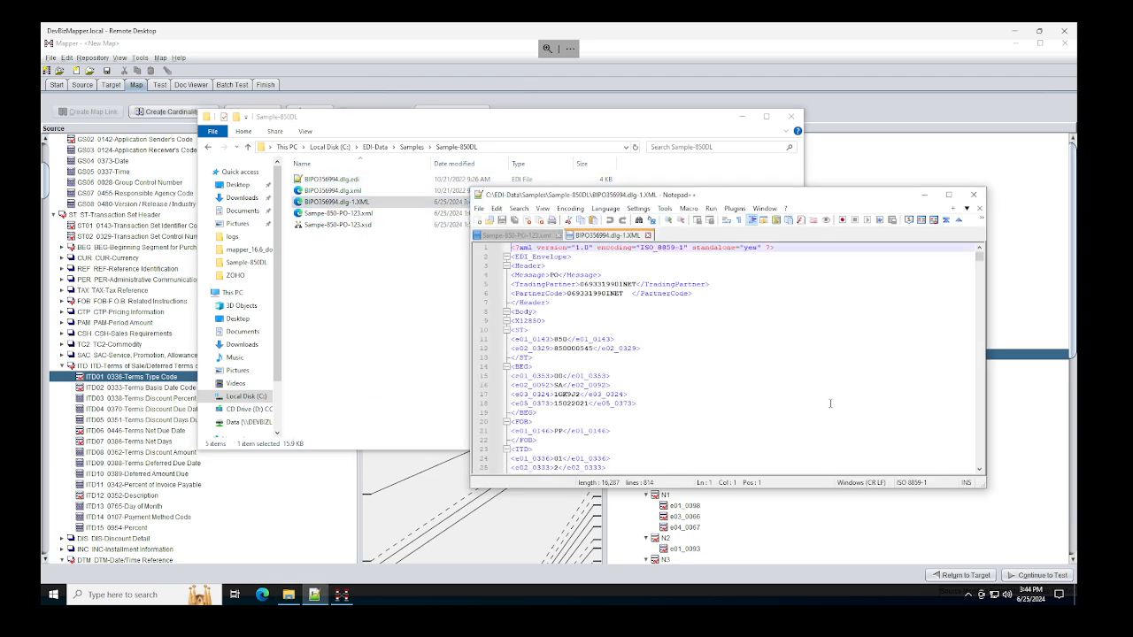
scroll(637, 316, down, 9)
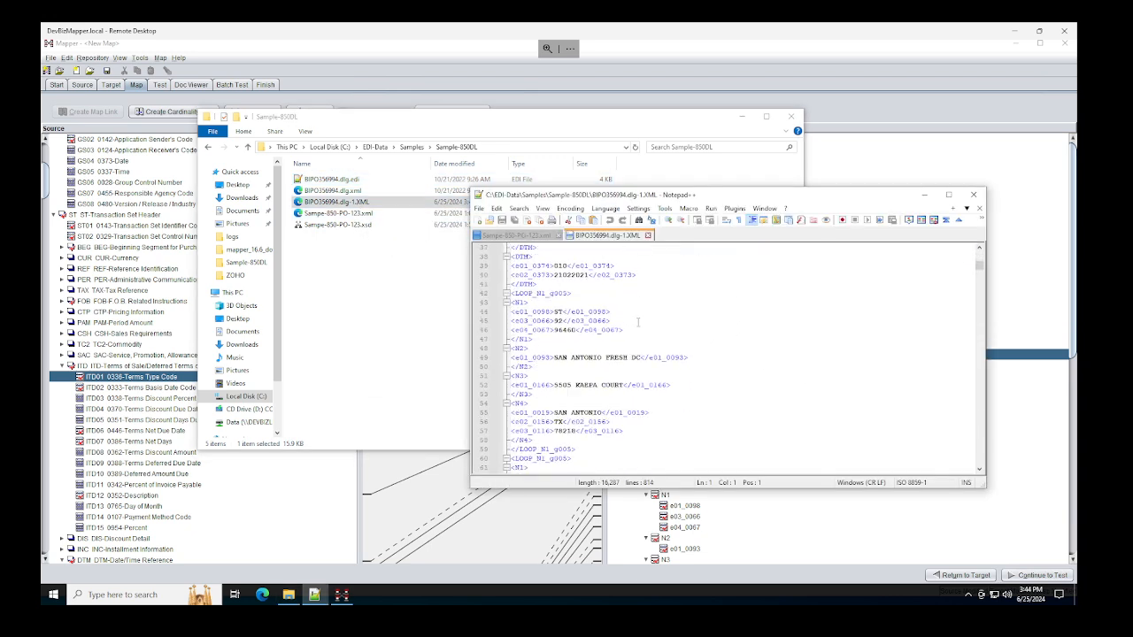
scroll(638, 322, down, 4)
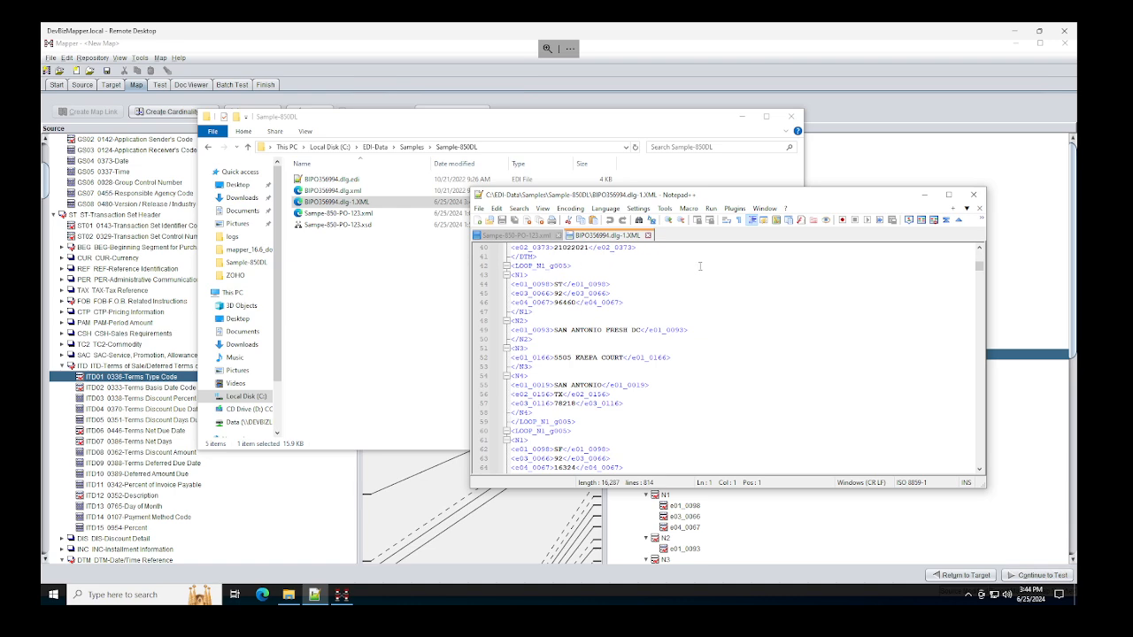
scroll(621, 295, down, 20)
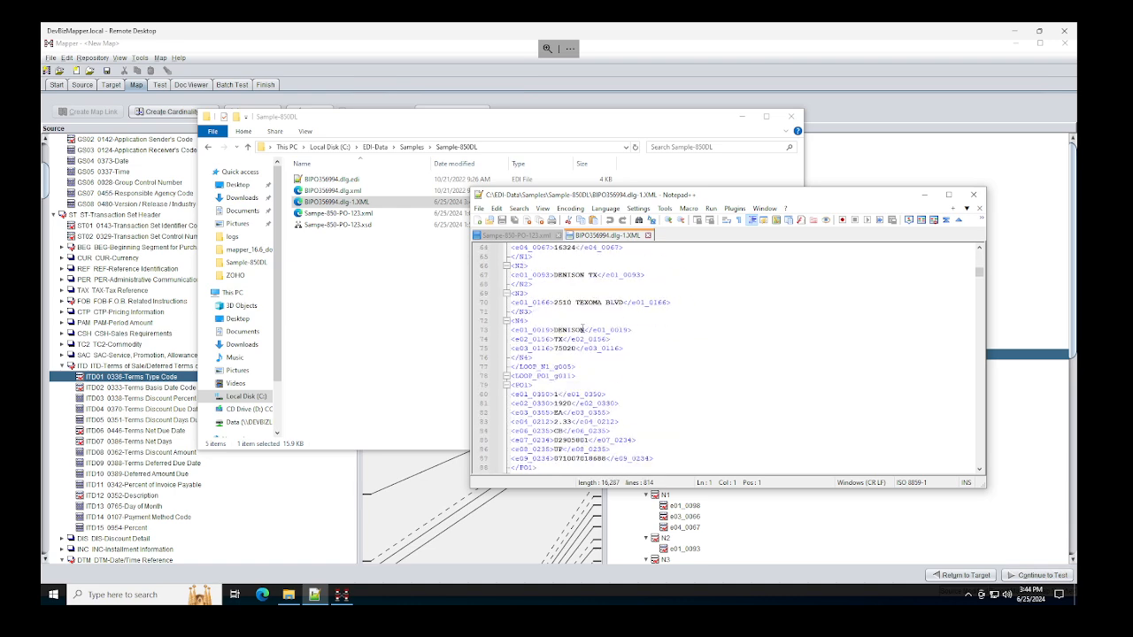
scroll(575, 328, down, 20)
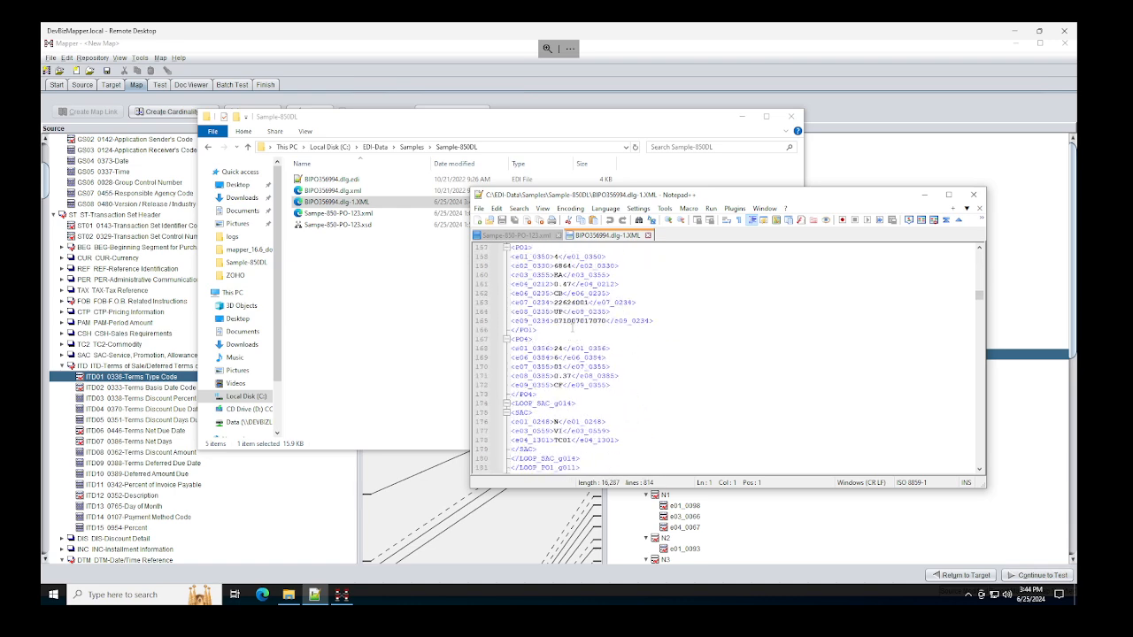
click(973, 193)
click(790, 119)
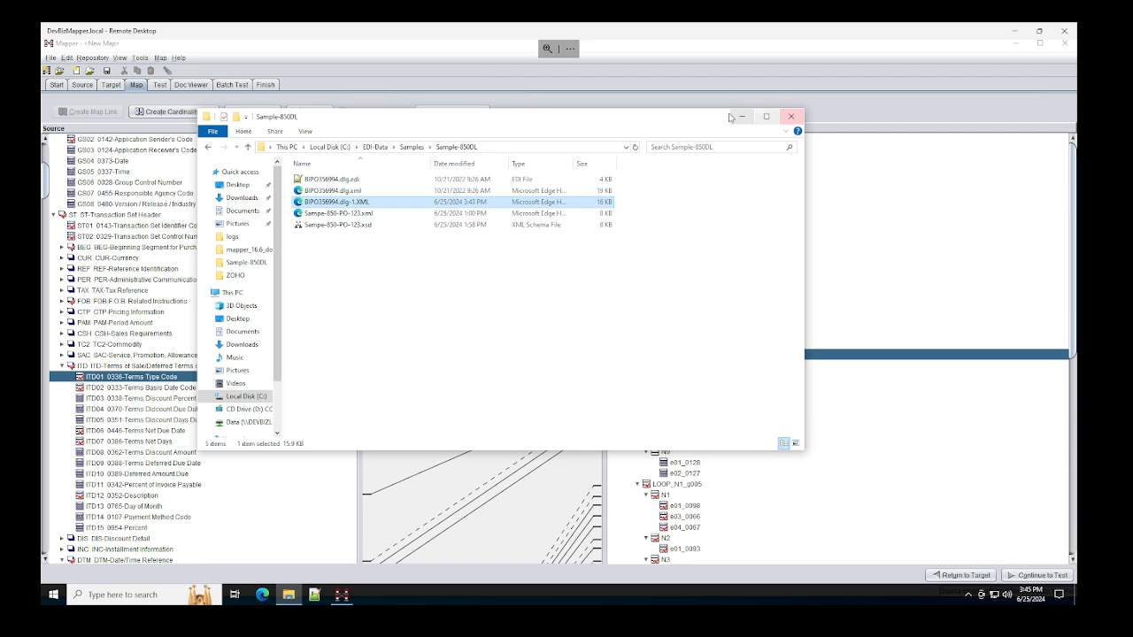